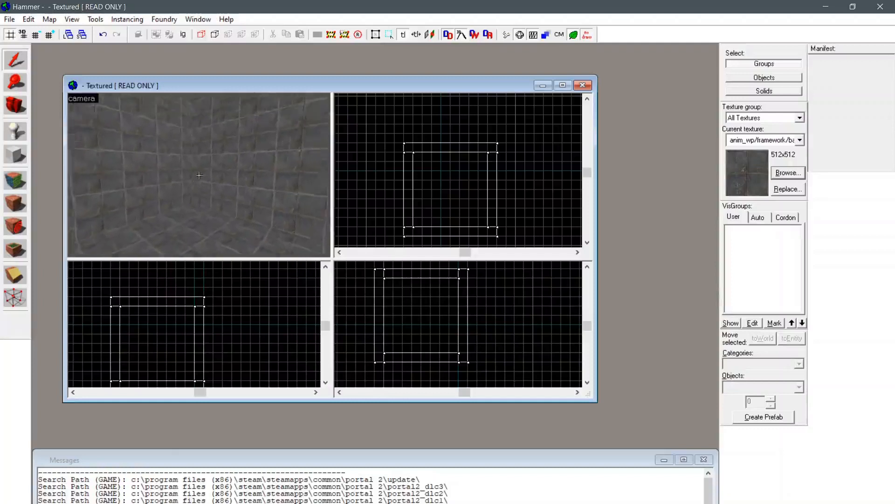
Step: Place an info_player_start entity on the floor near the room's corner and select it
left_click(199, 175)
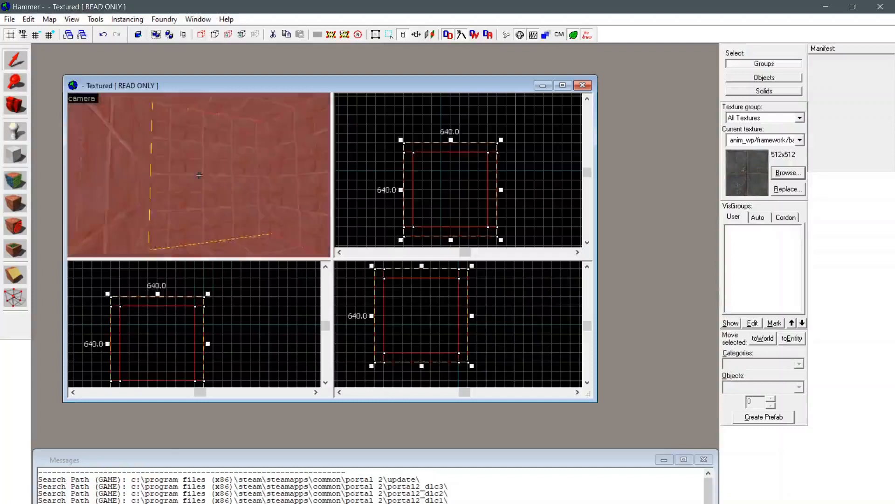
key("w")
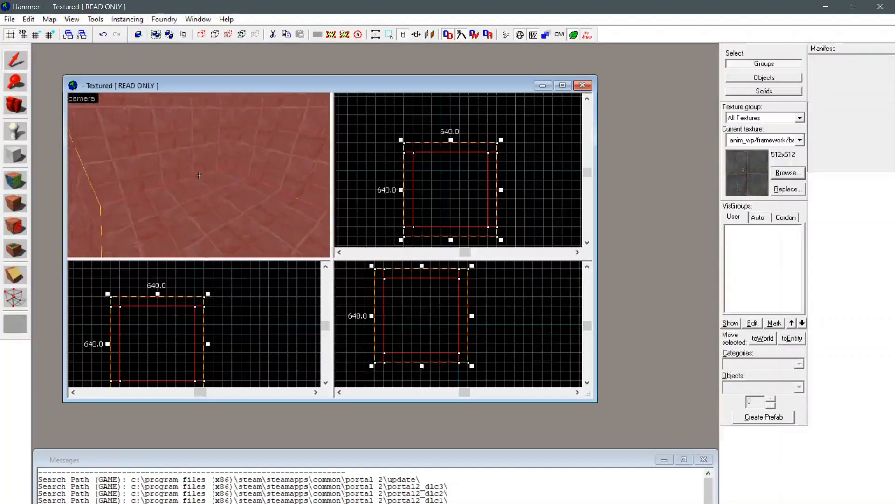
left_click(16, 133)
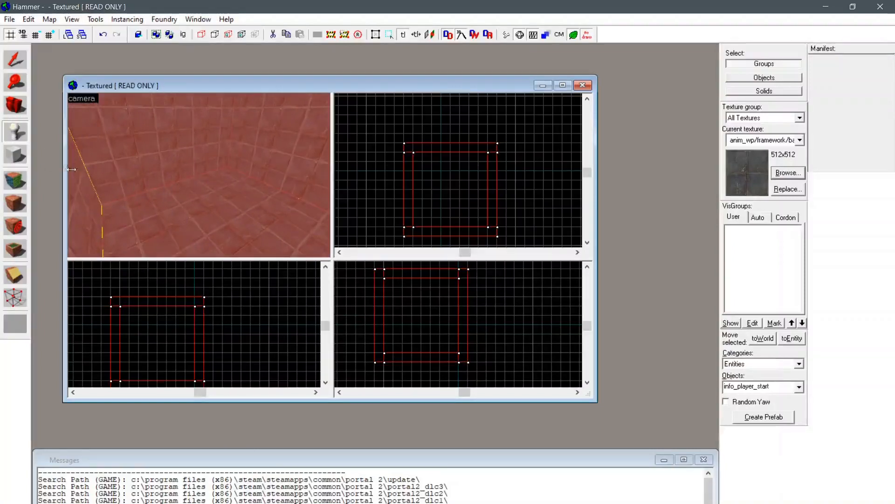
left_click(125, 209)
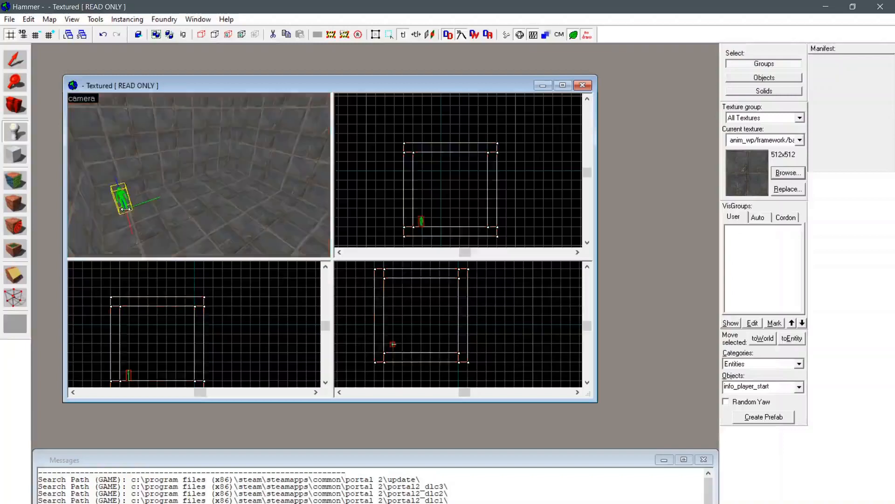
left_click(15, 60)
key("ctrl+shift+e")
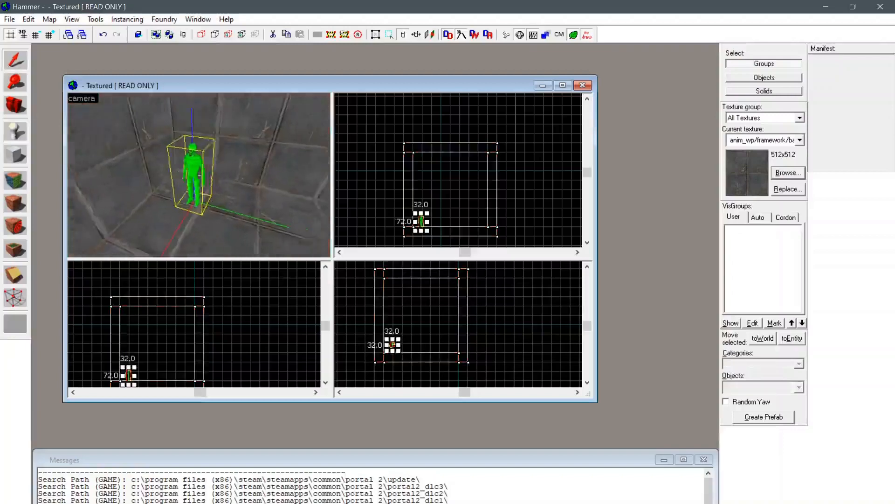
Step: Change the placed entity's class to prop_static in its object properties
right_click(419, 218)
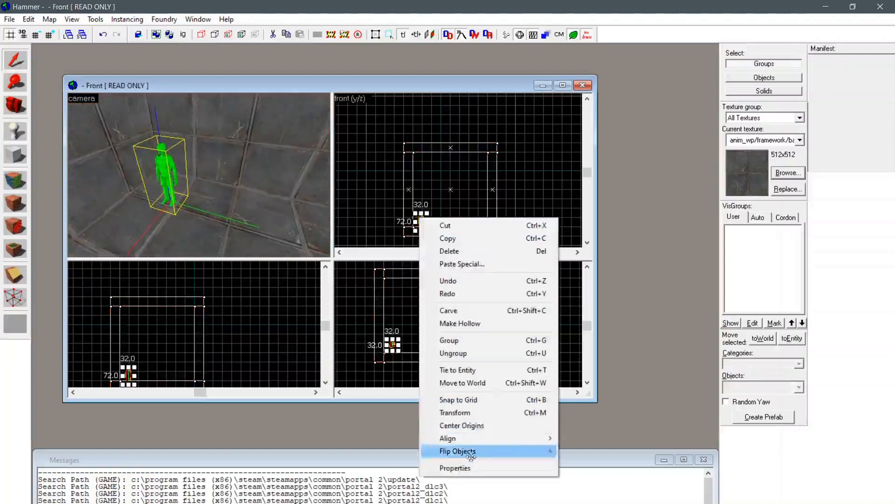
left_click(455, 463)
type("prop")
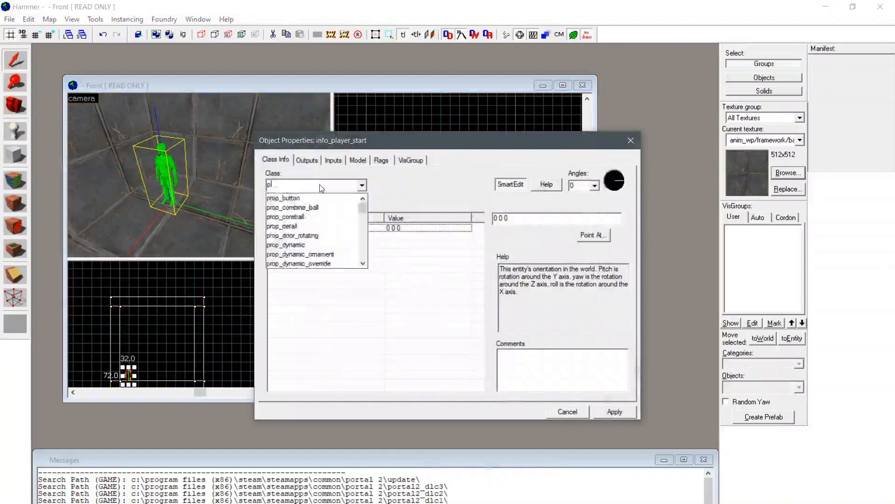
type("_static")
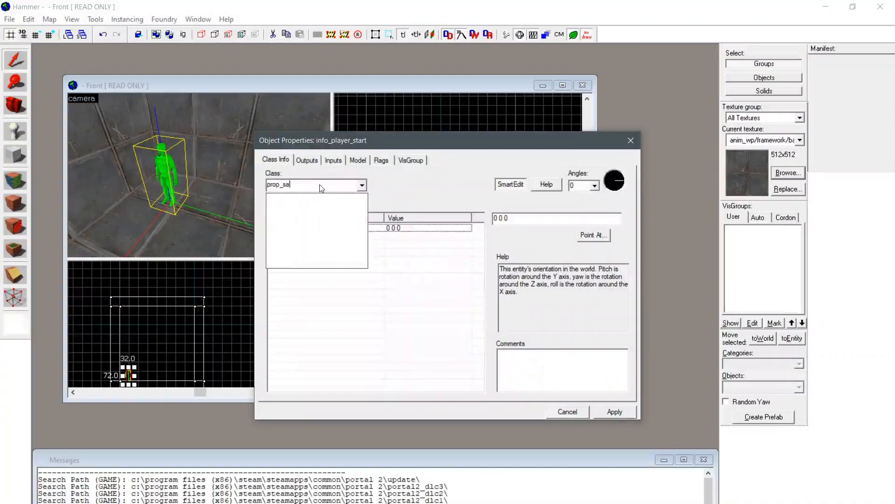
key("Return")
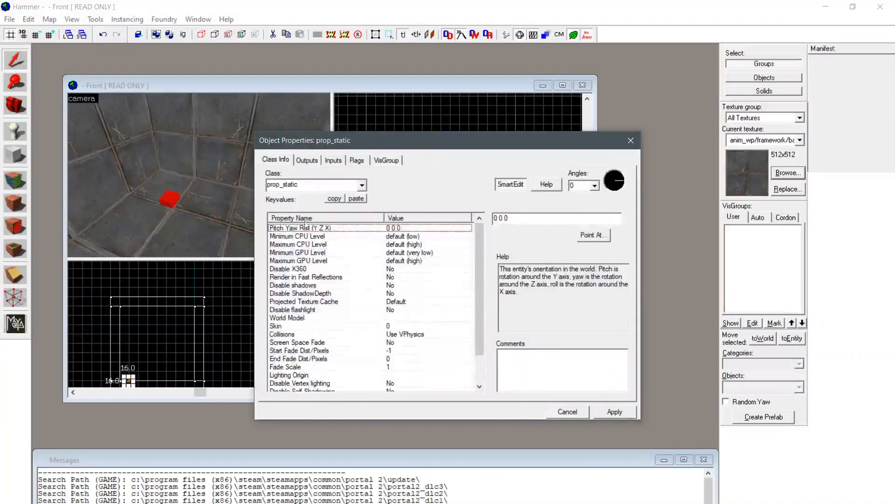
Step: Open the model browser for the prop's World Model and filter the models by "tube"
scroll(387, 336, "down", 2)
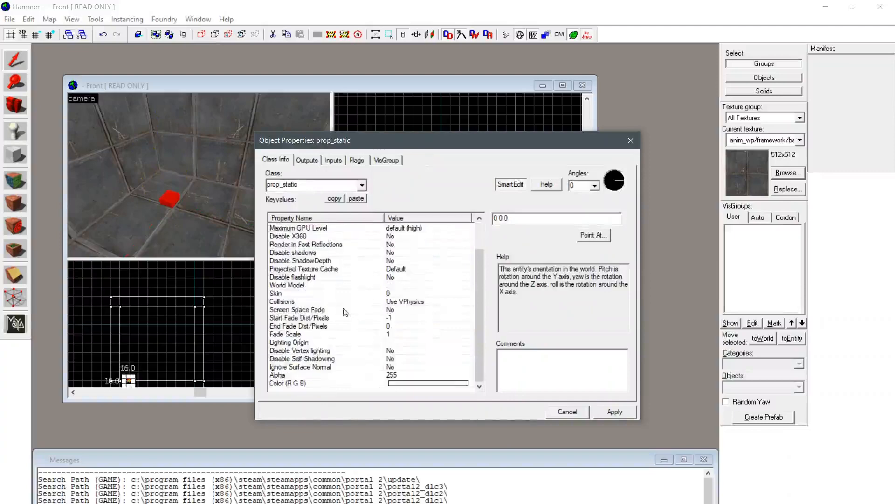
left_click(327, 286)
left_click(517, 240)
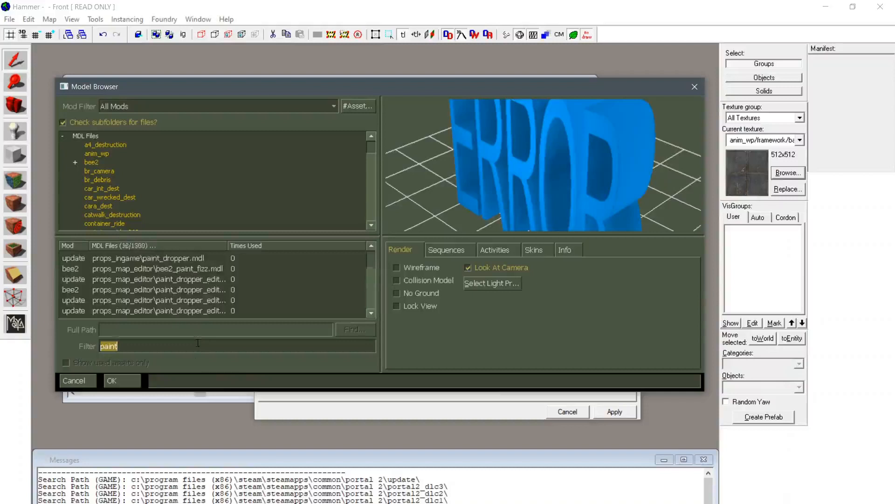
type("tupe")
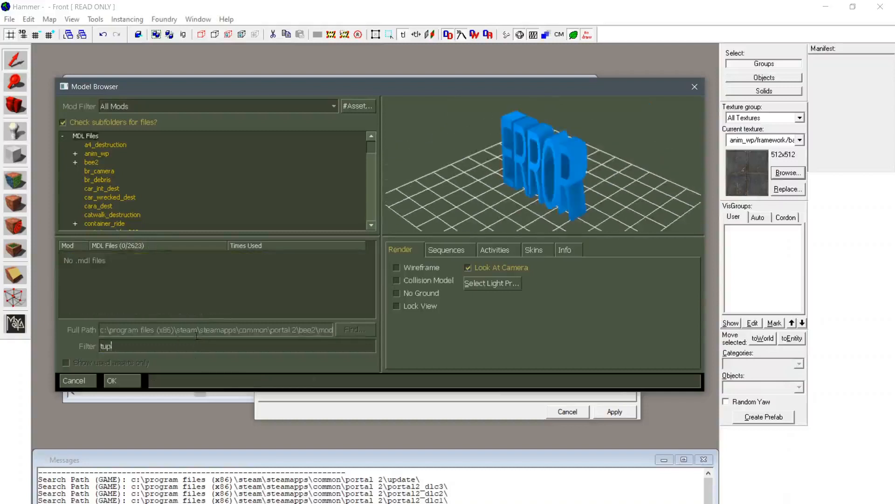
key("BackSpace")
type("be")
Step: Preview the elevator tube and vactube models in the filtered list to compare their shapes
key("Down")
key("Down")
key("Down")
key("Down")
key("Down")
key("Down")
key("Down")
key("Down")
key("Down")
key("Down")
key("Down")
key("Down")
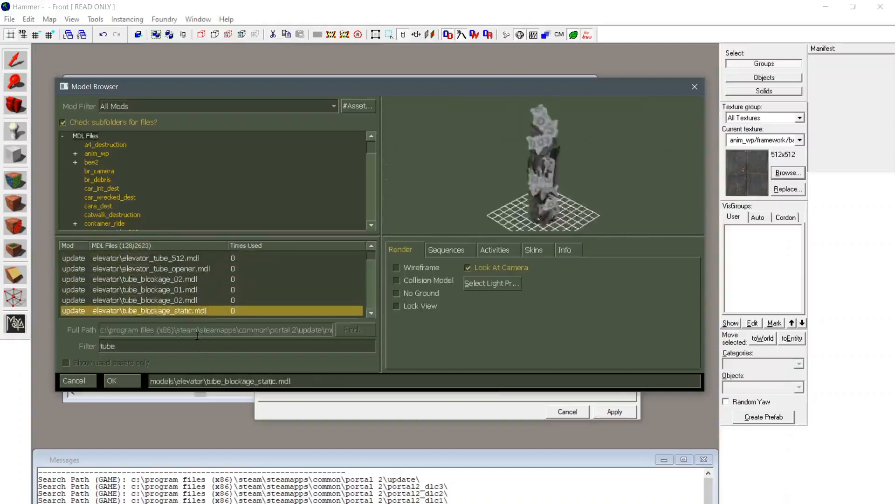
key("Down")
key("Down")
key("Down")
key("Down")
key("Up")
key("Up")
key("Up")
key("Up")
key("Up")
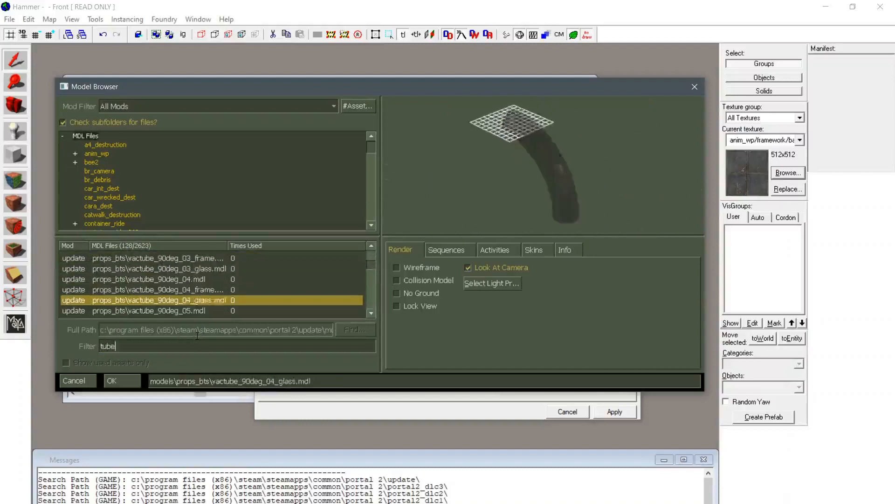
key("Up")
key("Up")
key("Up")
key("Up")
key("Up")
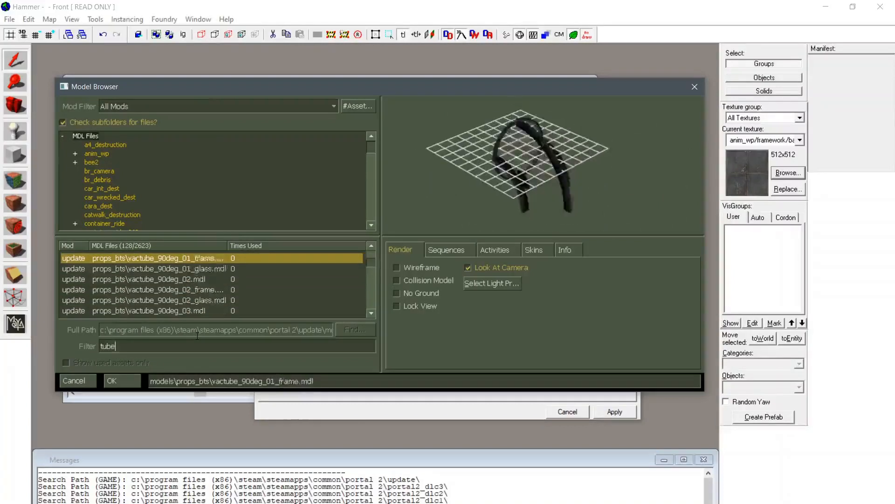
key("Down")
key("Down")
key("Down")
key("Up")
key("Up")
key("Up")
key("Up")
key("Up")
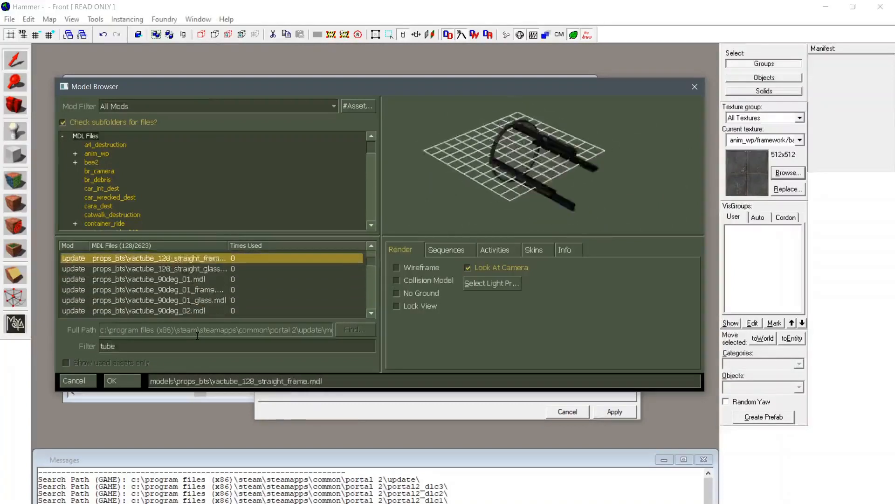
Step: Assign vactube_128_straight.mdl as the prop's World Model and apply the properties
key("Down")
key("Up")
key("Up")
key("Up")
key("Up")
key("Up")
key("Up")
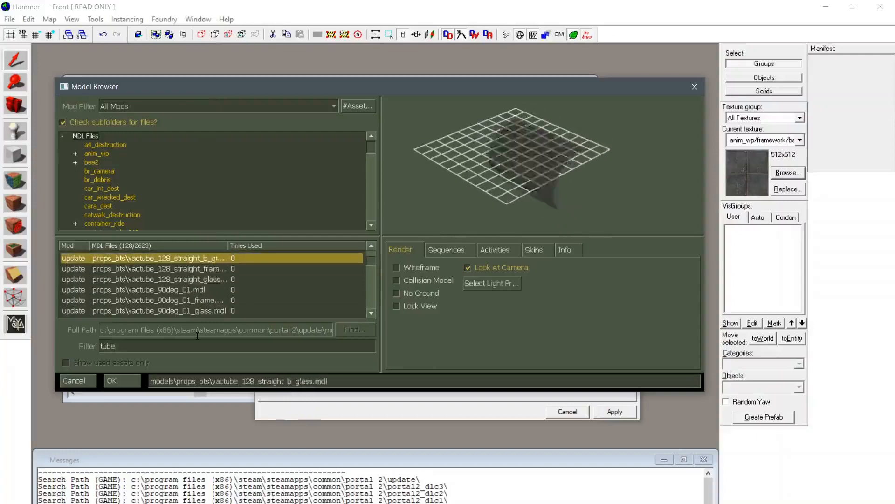
key("Down")
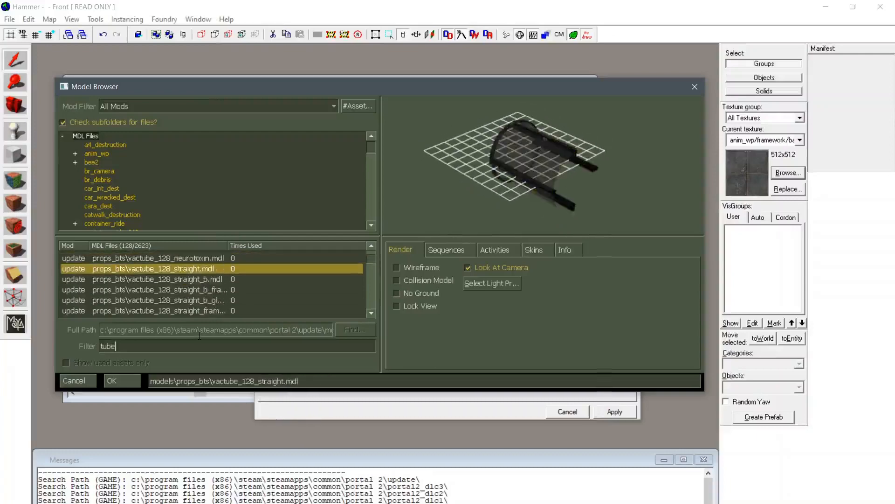
left_click(122, 381)
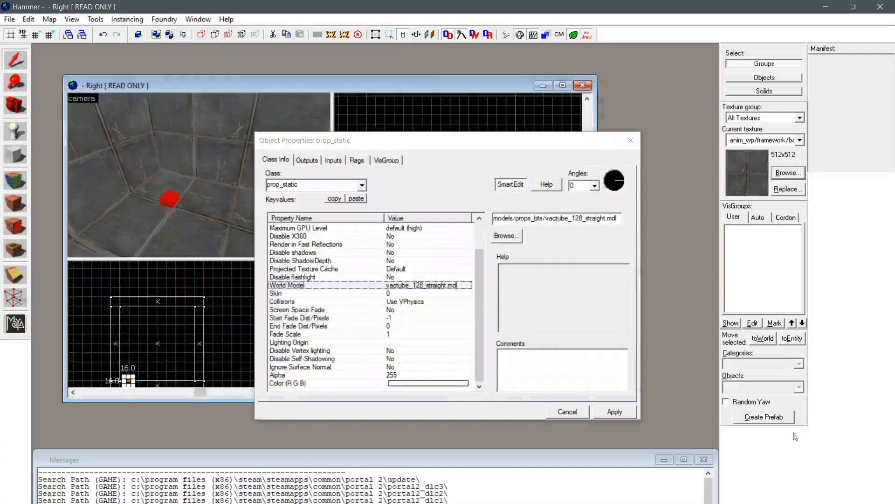
left_click(619, 410)
left_click(568, 412)
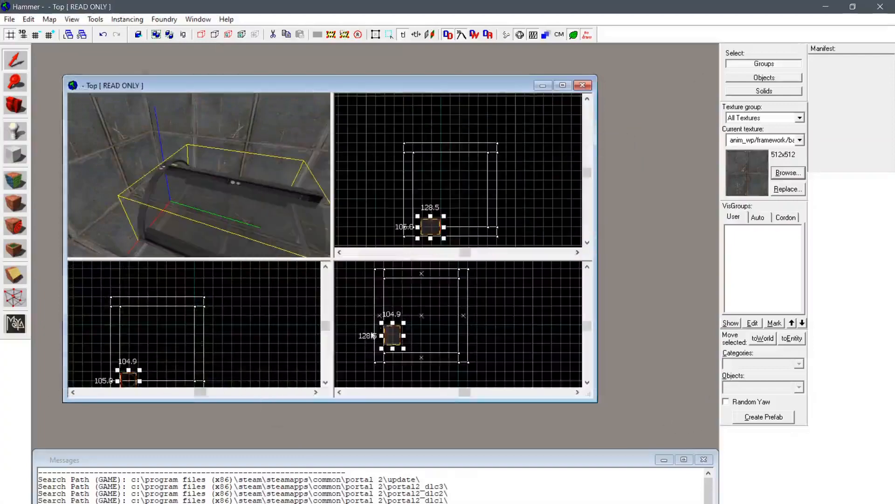
Step: Raise the tube prop above the floor and move its end flush against the wall in the room's corner
left_click_drag(127, 378, 129, 369)
scroll(399, 328, "up", 3)
scroll(430, 225, "up", 1)
scroll(437, 242, "up", 3)
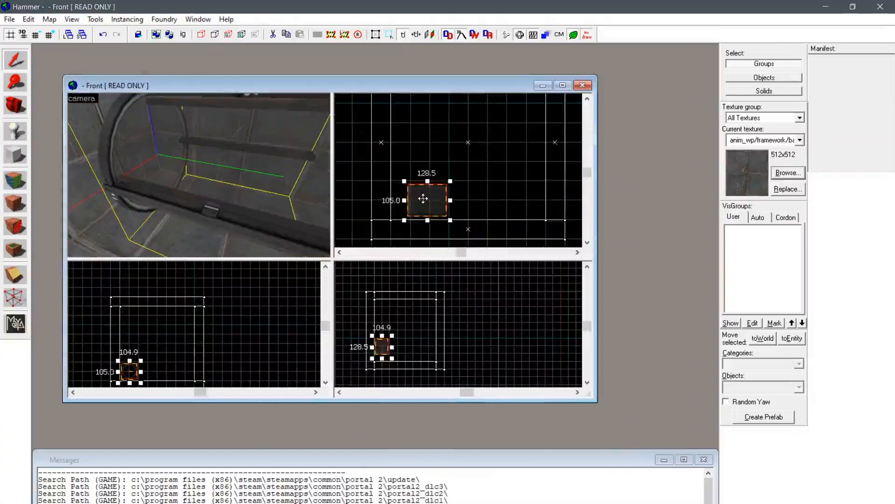
left_click_drag(423, 199, 404, 197)
scroll(378, 364, "up", 2)
scroll(380, 365, "up", 2)
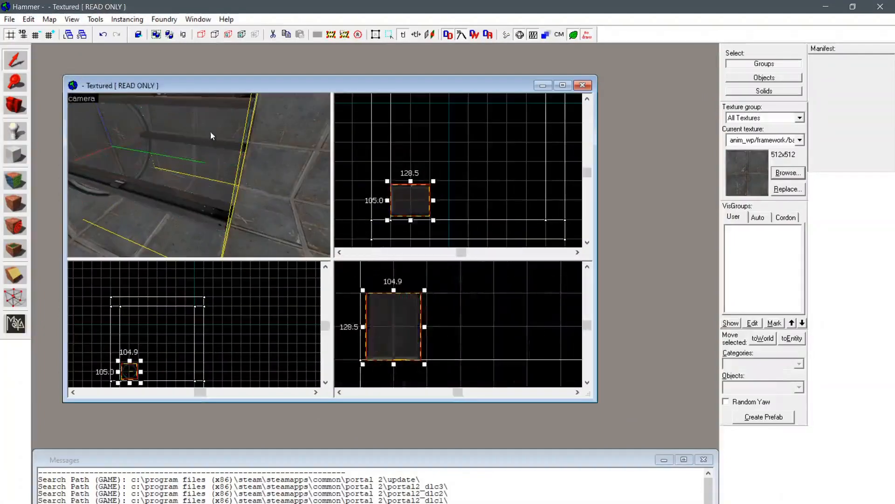
scroll(127, 362, "up", 2)
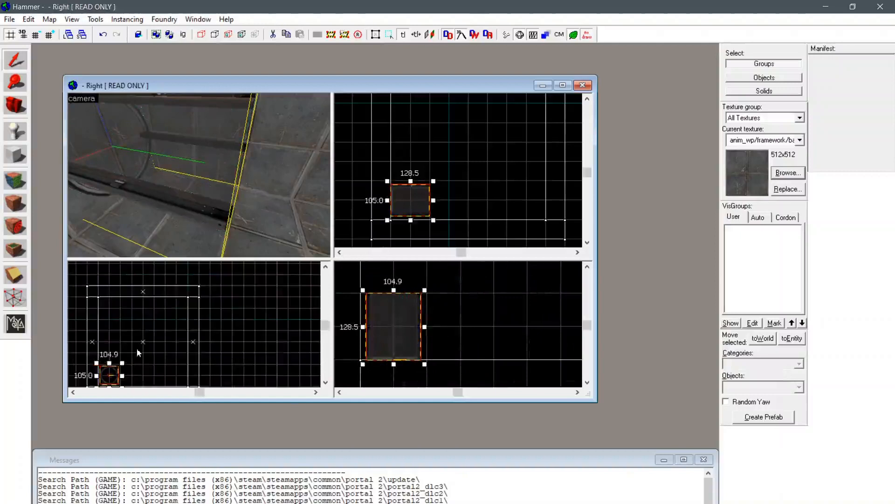
scroll(163, 289, "down", 2)
scroll(182, 225, "down", 2)
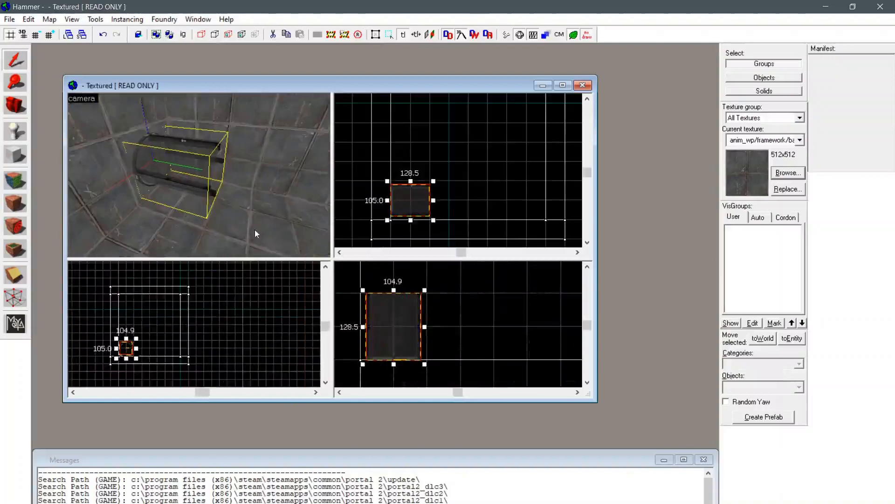
Step: Duplicate the straight tube segment twice and line up the three segments end to end along the wall
key("z")
key("ctrl")
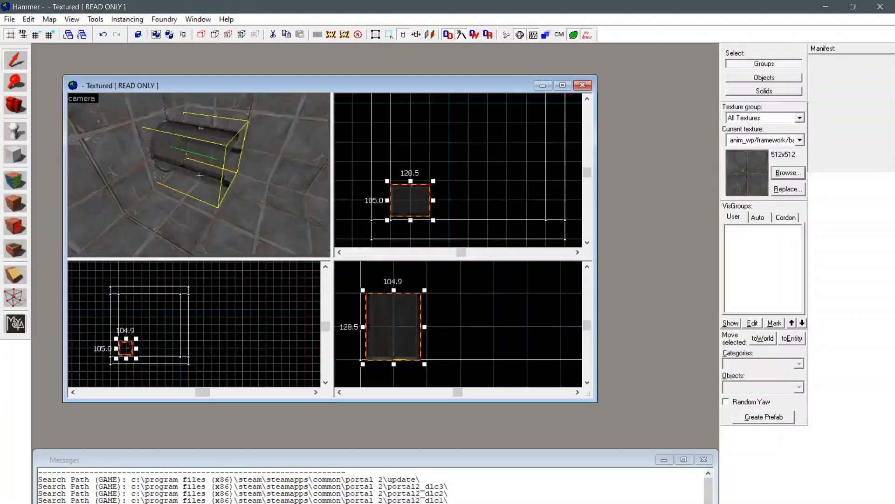
key("z")
scroll(200, 175, "down", 4)
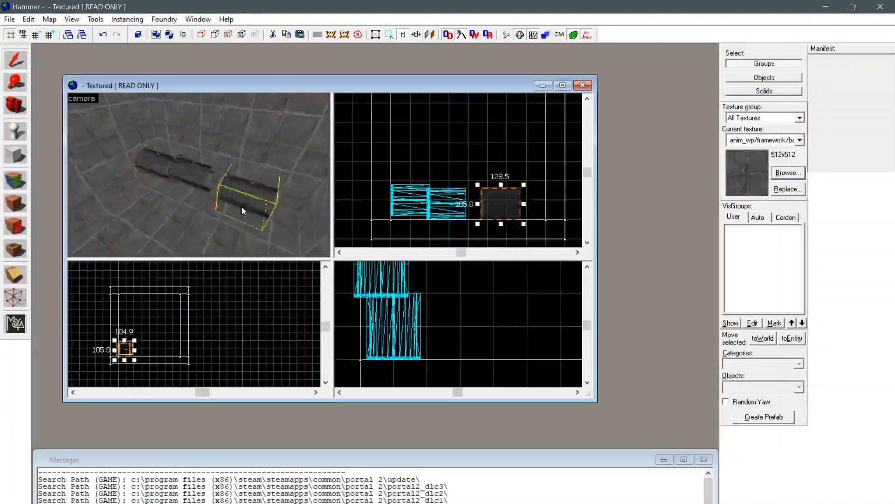
left_click(191, 156)
left_click_drag(450, 204, 454, 200)
scroll(438, 224, "up", 2)
scroll(165, 373, "up", 3)
left_click_drag(387, 278, 400, 278)
left_click_drag(529, 194, 510, 190)
left_click_drag(395, 314, 408, 314)
scroll(481, 326, "down", 7)
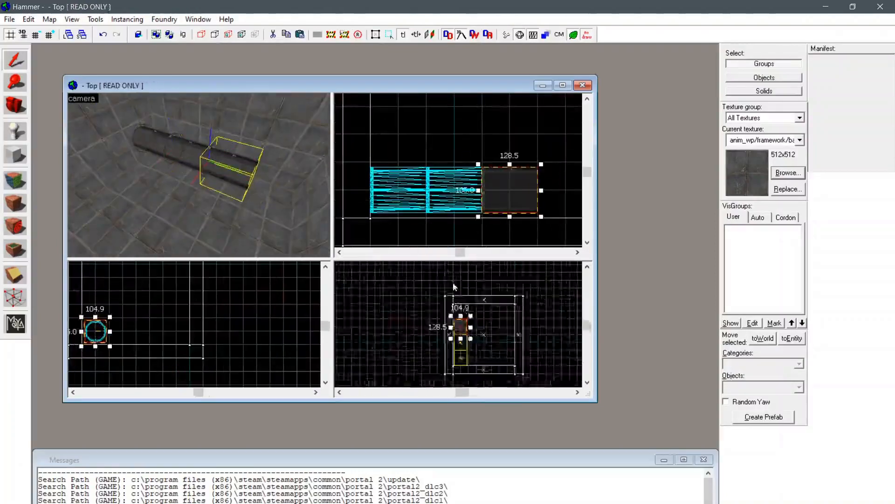
Step: Paste a fourth tube segment and align it with the far end of the row
scroll(457, 309, "up", 9)
key("ctrl+v")
left_click_drag(518, 317, 478, 317)
scroll(113, 305, "down", 6)
left_click_drag(111, 292, 108, 316)
Step: Change the end segment's World Model to vactube_90deg_01.mdl and set its Pitch Yaw Roll to -90 0 0
key("z")
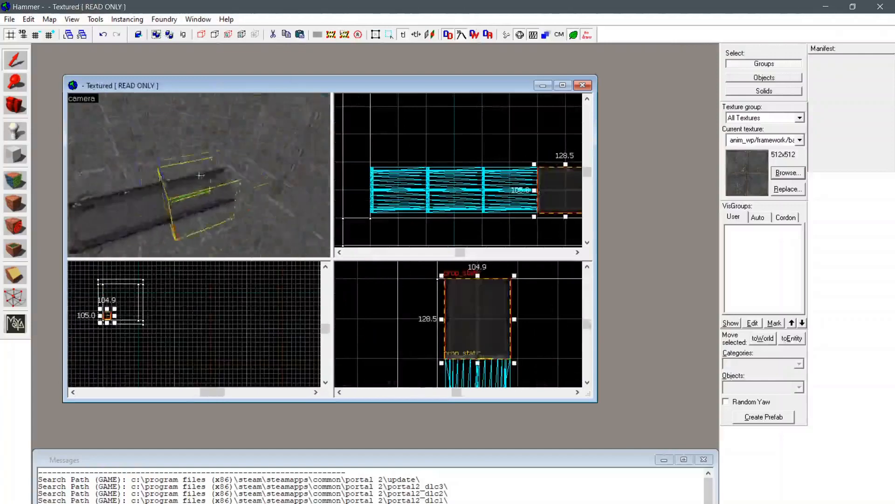
key("alt+Return")
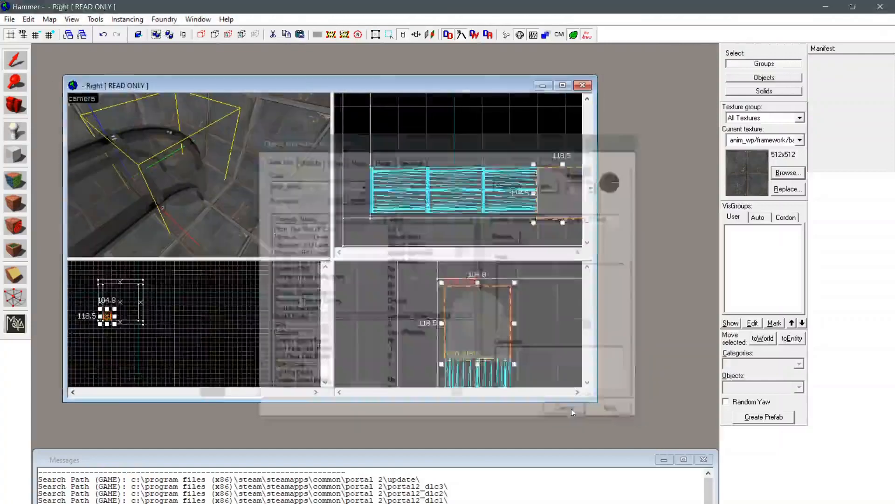
scroll(106, 349, "up", 5)
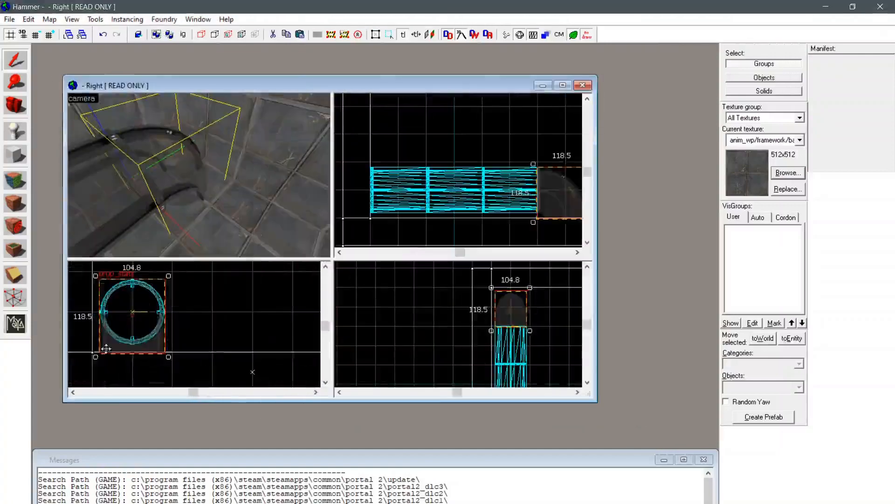
left_click_drag(95, 357, 177, 349)
key("alt+Return")
left_click(321, 229)
left_click_drag(507, 218, 496, 218)
type("90 0 0")
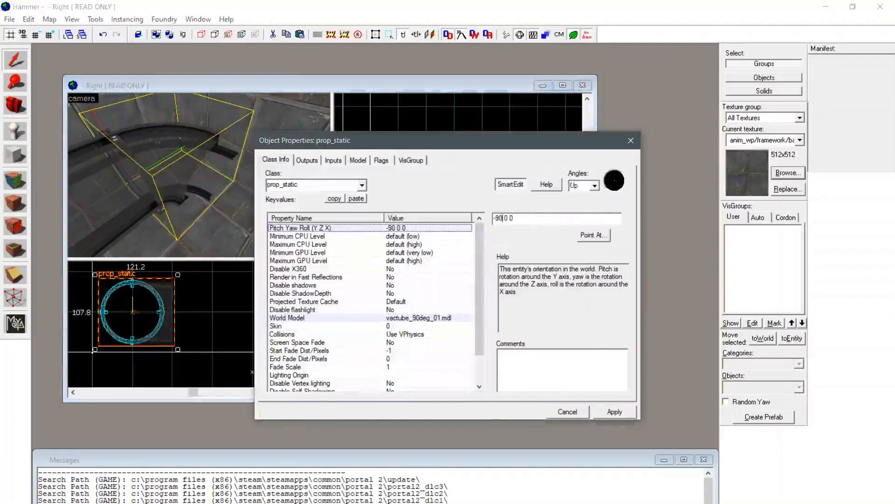
key("Return")
Step: Duplicate a straight tube segment, turn it sideways and move it to the open end of the bend
key("z")
left_click(199, 175)
key("z")
left_click(553, 294)
left_click_drag(515, 337, 571, 325, "shift")
left_click_drag(544, 304, 545, 312)
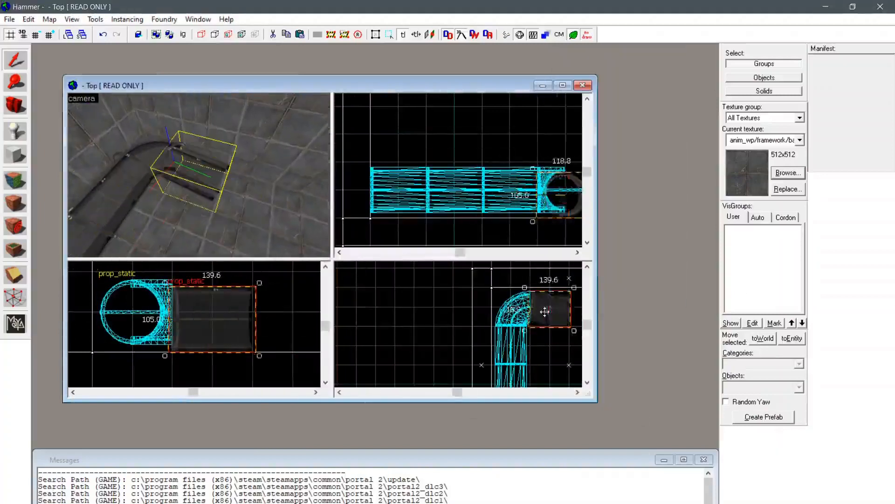
key("alt+Return")
key("ctrl+z")
key("ctrl+z")
left_click(633, 140)
key("ctrl+y")
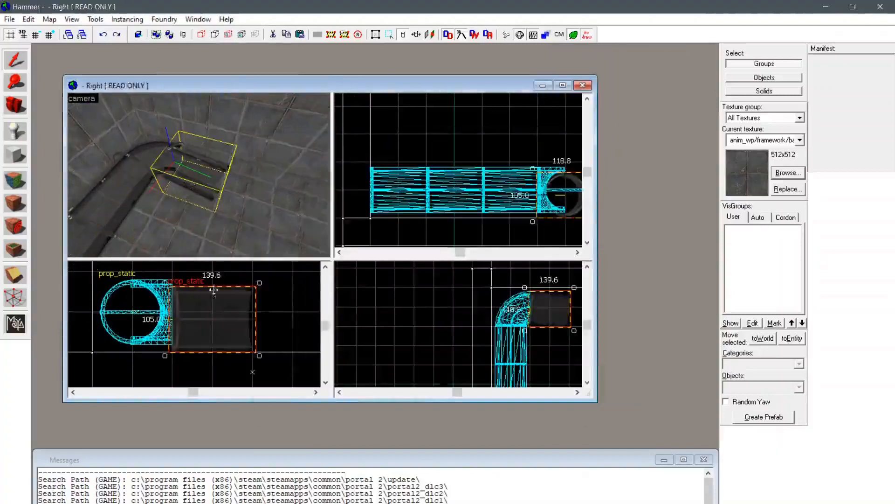
Step: Set the duplicated straight segment's yaw to 270 and align it flush with the bend's open end
key("alt+Return")
left_click_drag(517, 218, 501, 219)
type("270")
left_click(606, 409)
scroll(550, 305, "up", 6)
key("z")
key("w")
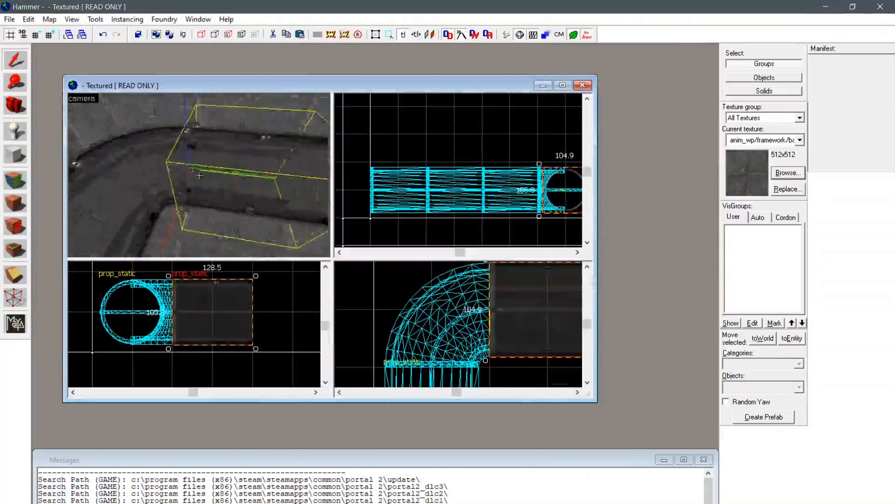
Step: Duplicate the sideways straight segment twice, placing the copies end to end along the adjoining wall
key("d")
key("z")
left_click_drag(149, 140, 206, 175, "shift")
left_click_drag(121, 180, 219, 172, "shift")
scroll(550, 333, "down", 7)
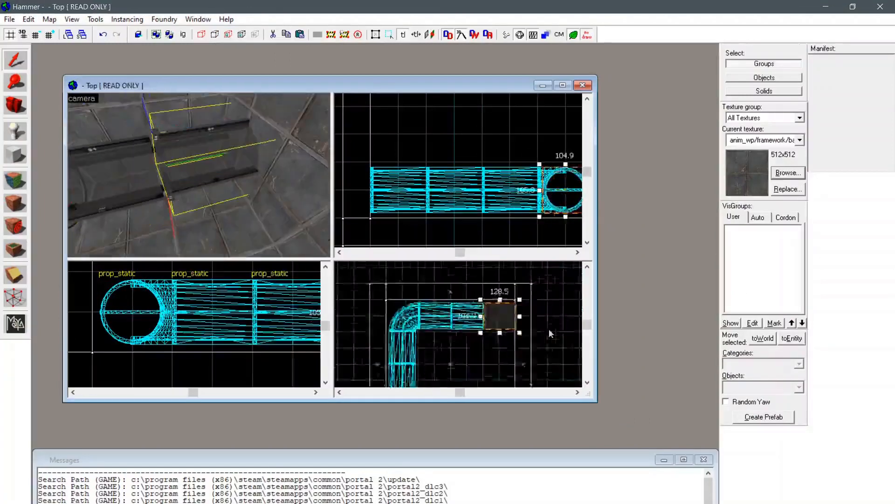
Step: Change the model of the last straight segment on the adjoining wall to the 90-degree vactube bend
key("alt+Return")
left_click(420, 318)
left_click(508, 236)
left_click(176, 258)
left_click(110, 379)
left_click(614, 411)
scroll(512, 308, "up", 3)
left_click(552, 184)
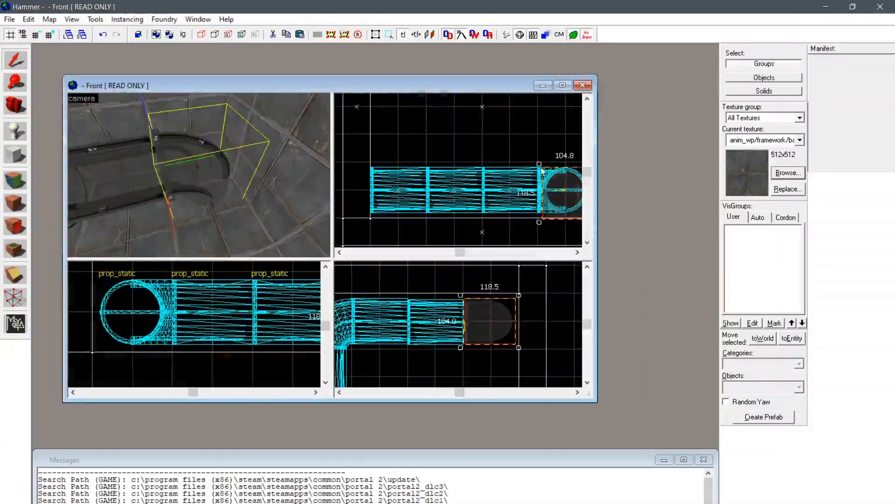
Step: Rotate the new bend so it points upward, square up its angle and align it with the end of the straight run
left_click_drag(543, 173, 493, 218)
key("alt+Return")
type("0")
left_click(615, 412)
left_click(631, 140)
scroll(513, 321, "up", 4)
left_click_drag(476, 323, 565, 322)
key("z")
key("s")
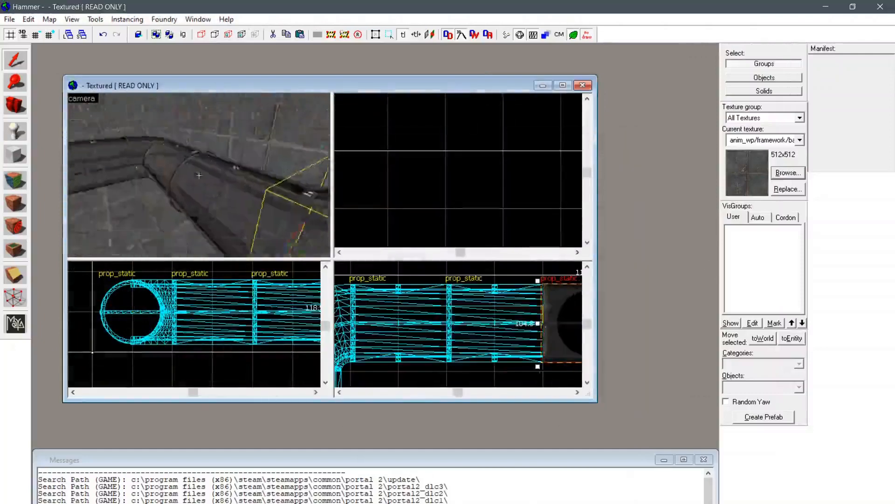
Step: Duplicate a straight tube segment above the new bend and rotate it upright
key("z")
scroll(152, 321, "down", 6)
left_click_drag(224, 316, 211, 301, "shift")
left_click(198, 318)
left_click(211, 301)
left_click_drag(228, 286, 234, 326)
Step: Set the upright segment's Pitch Yaw Roll to 0 270 -90 and move it over the bend's upper opening
key("alt+Return")
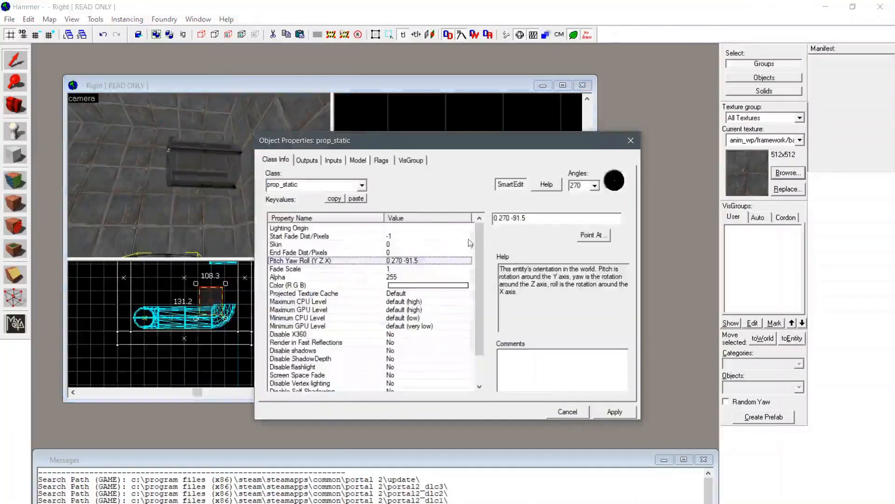
left_click_drag(528, 219, 512, 219)
type("90")
left_click(614, 411)
mouse_move(210, 303)
left_mouse_down()
mouse_move(224, 292)
mouse_move(224, 266)
left_mouse_up()
Step: Stack a second upright straight segment on the first and align the vertical run with the bend
left_click(184, 140)
key("Delete")
scroll(567, 341, "down", 3)
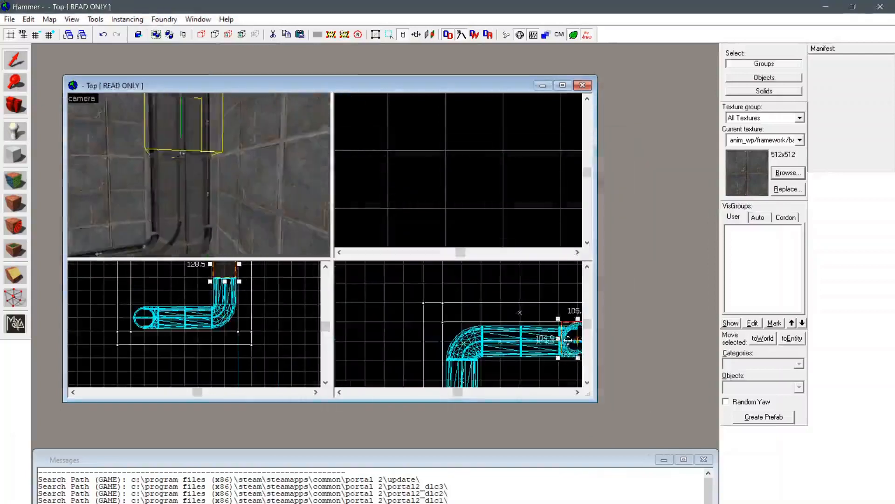
key("z")
key("w")
left_click_drag(568, 340, 570, 343)
key("z")
key("z")
key("z")
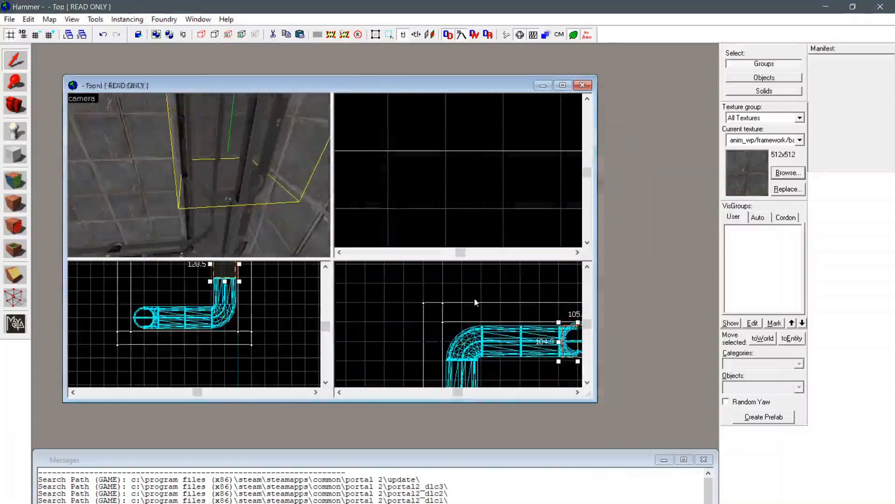
left_click(576, 341)
key("z")
key("w")
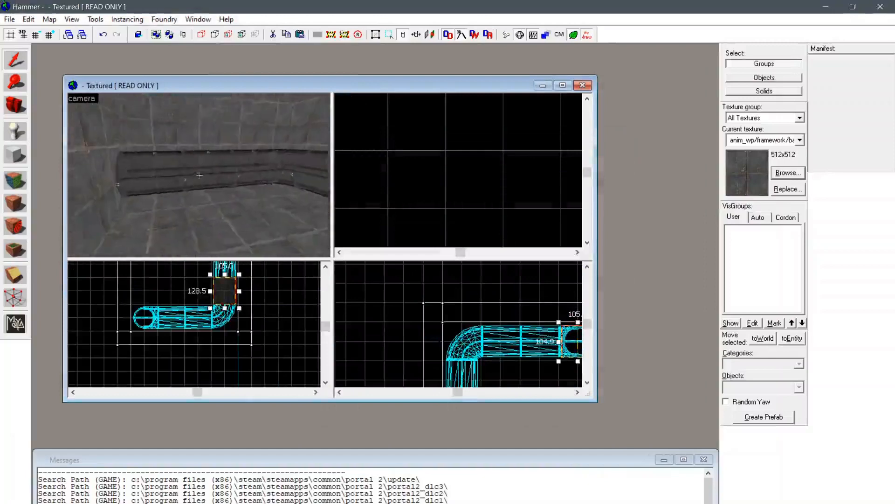
key("s")
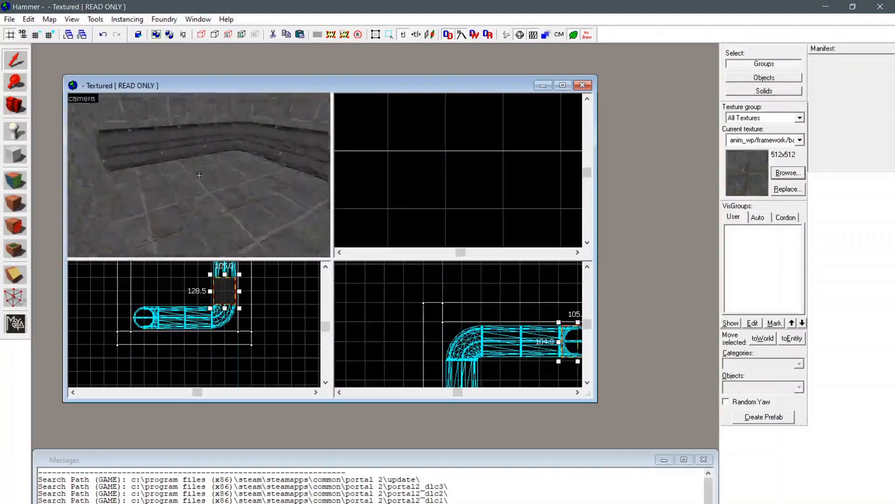
Step: Place a new info_player_start entity on the room floor near the wall
left_click(15, 132)
left_click(164, 153)
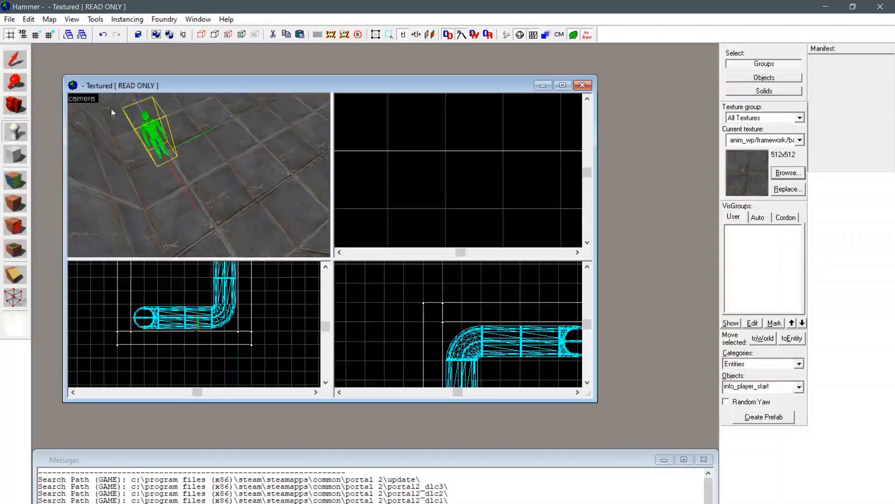
left_click(10, 60)
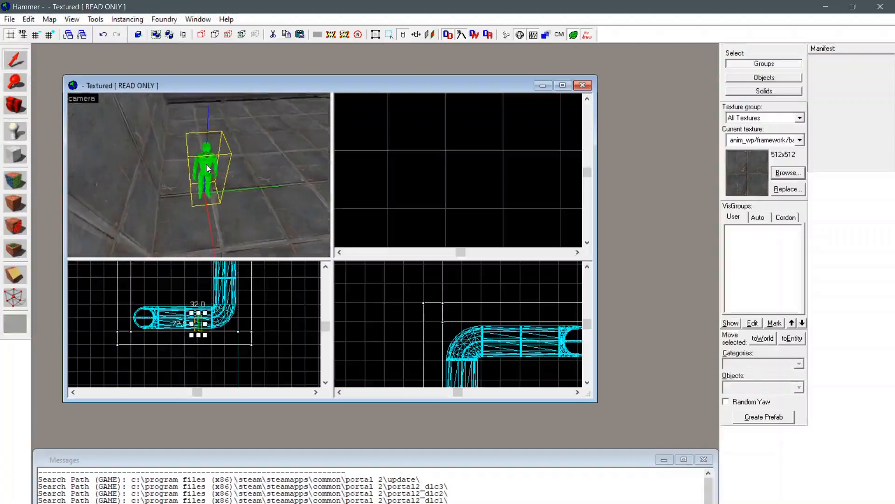
Step: Change the placed entity's class to prop_weighted_cube and apply it
left_click(204, 321)
right_click(198, 322)
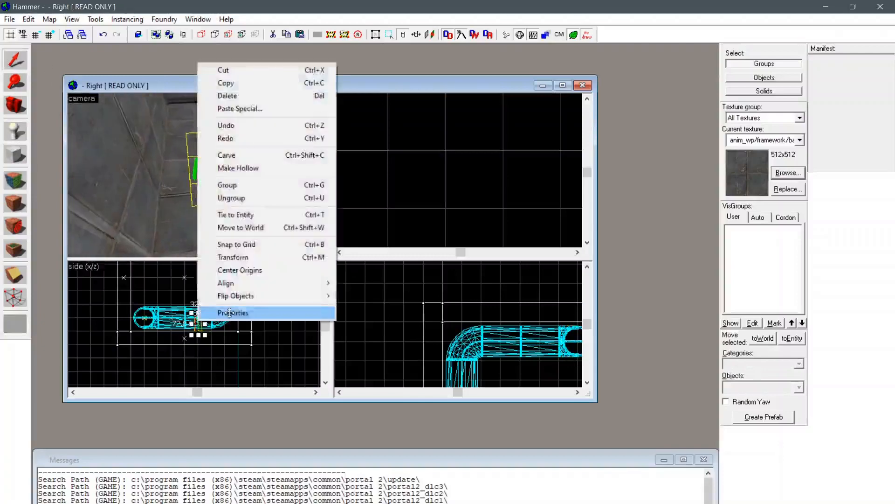
left_click(254, 314)
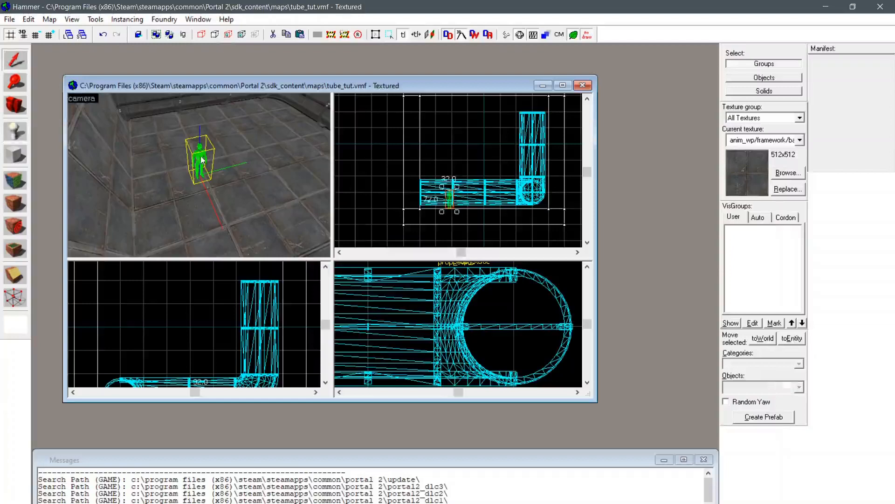
key("alt+Return")
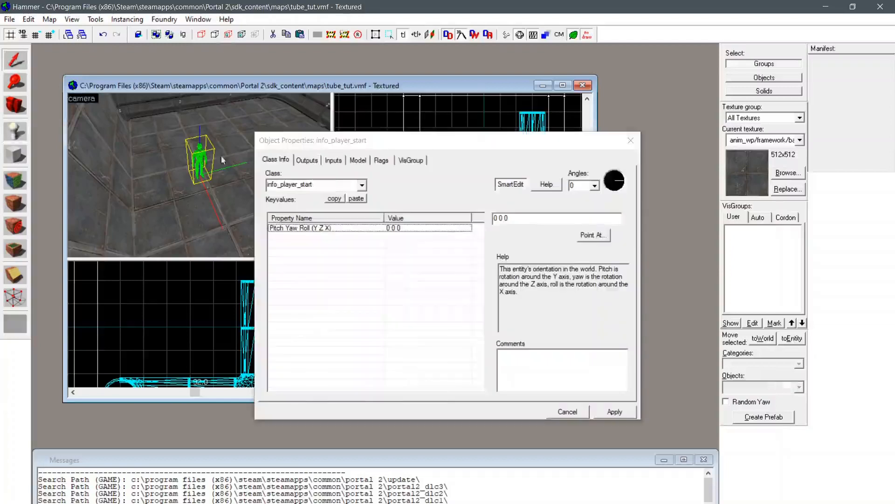
left_click(320, 188)
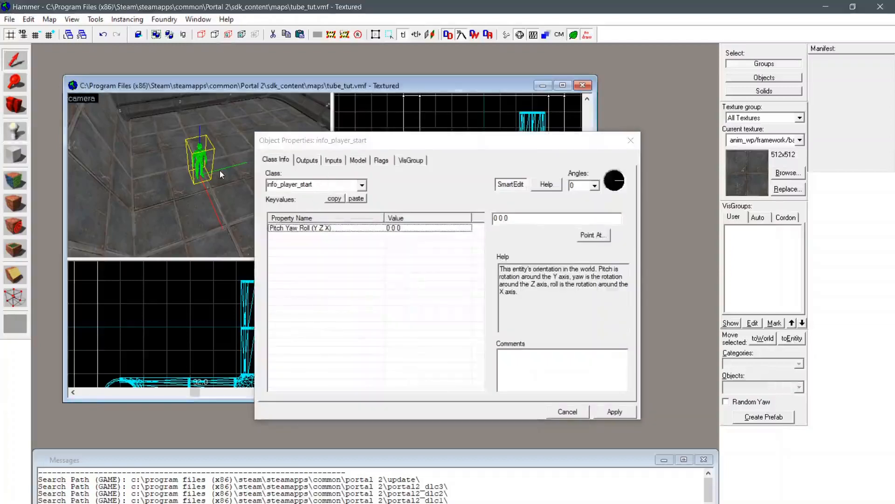
left_click(313, 186)
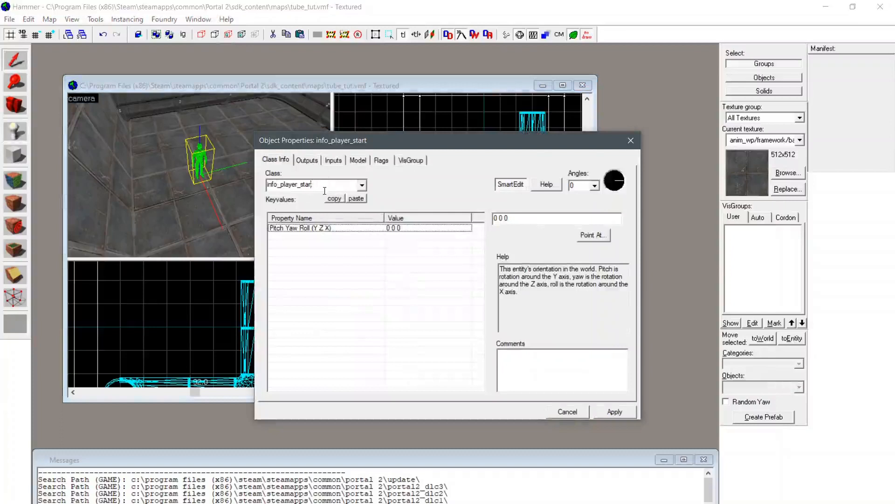
type("prop_")
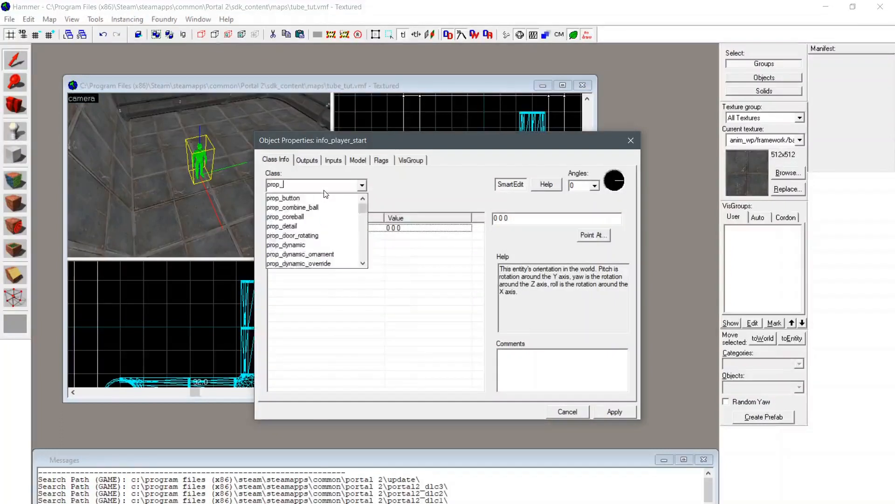
type("weighted_cube")
key("Return")
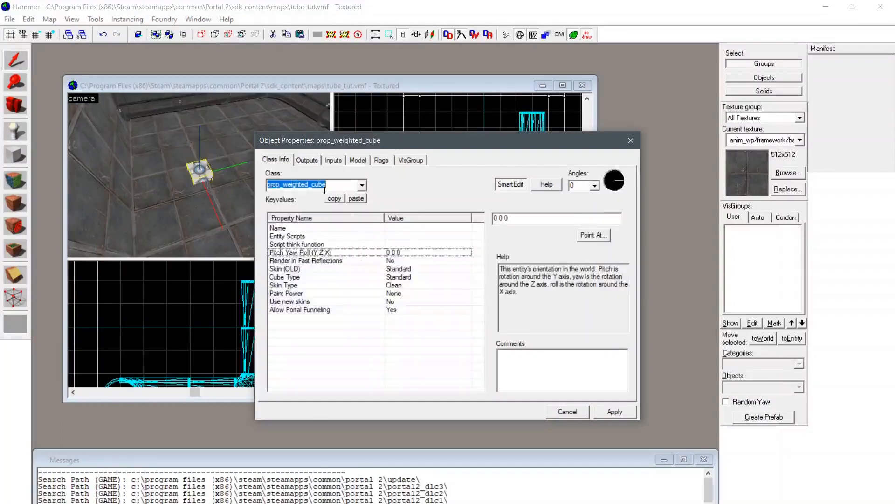
left_click(615, 412)
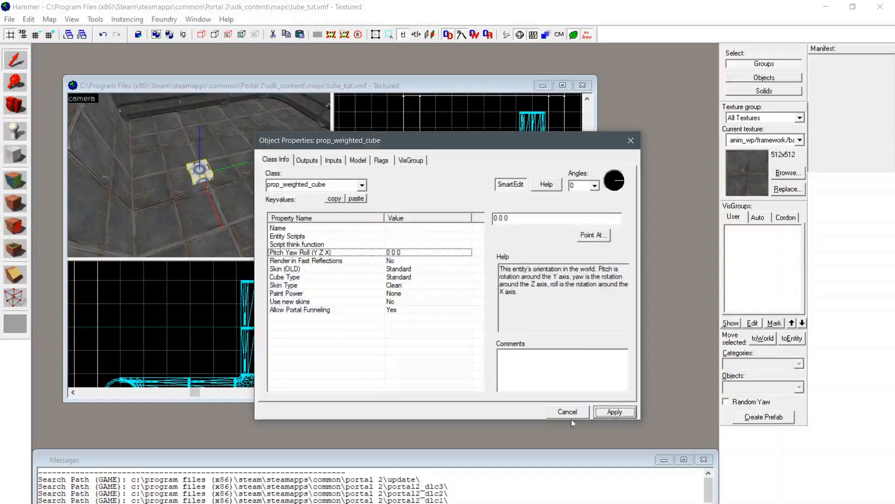
left_click(572, 414)
Step: Raise the cube to the horizontal tube's mid-height and name it cube_template
scroll(493, 219, "up", 4)
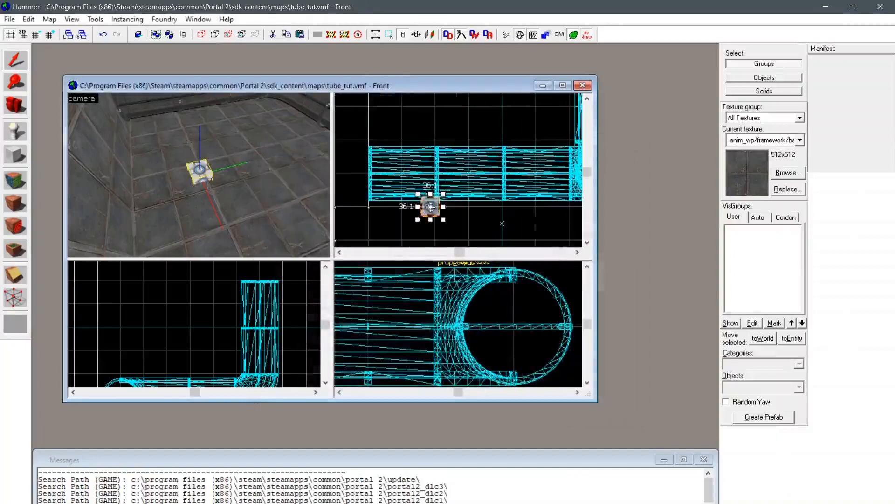
left_click_drag(431, 207, 436, 187)
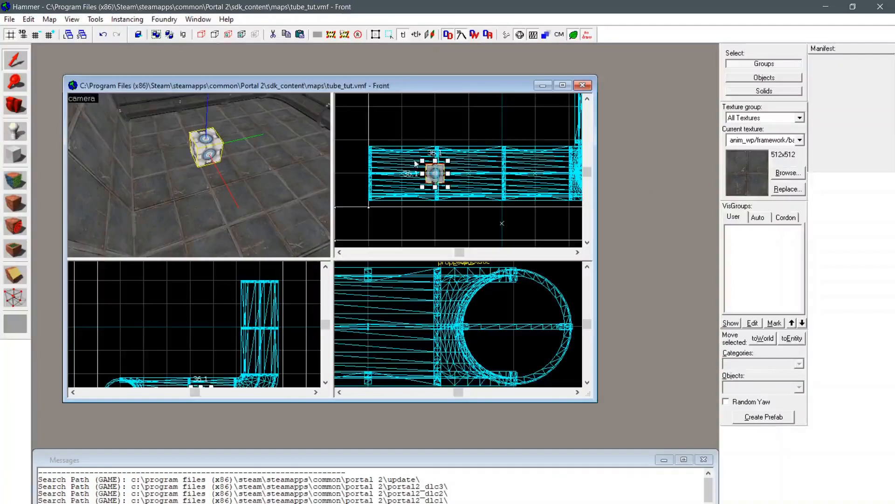
right_click(435, 174)
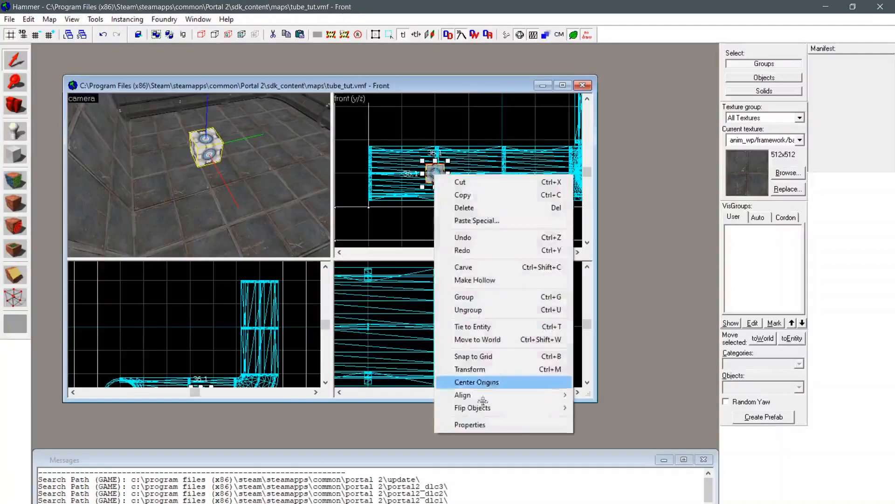
left_click(469, 427)
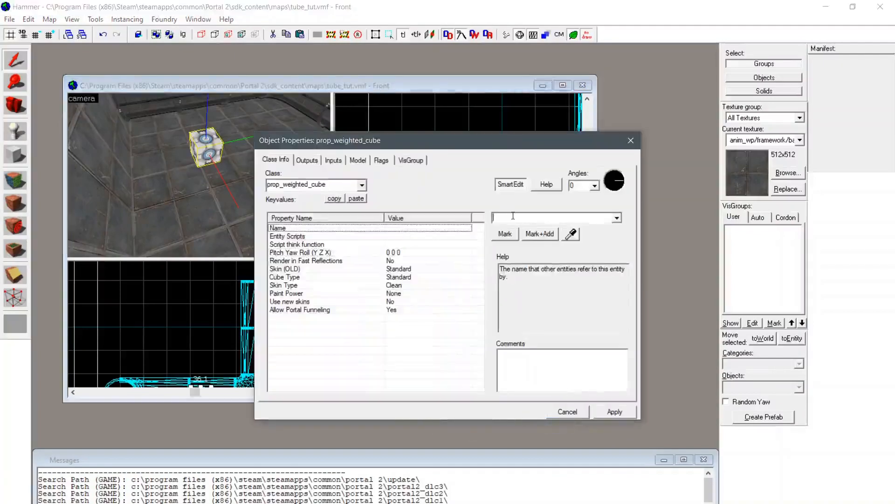
type("t")
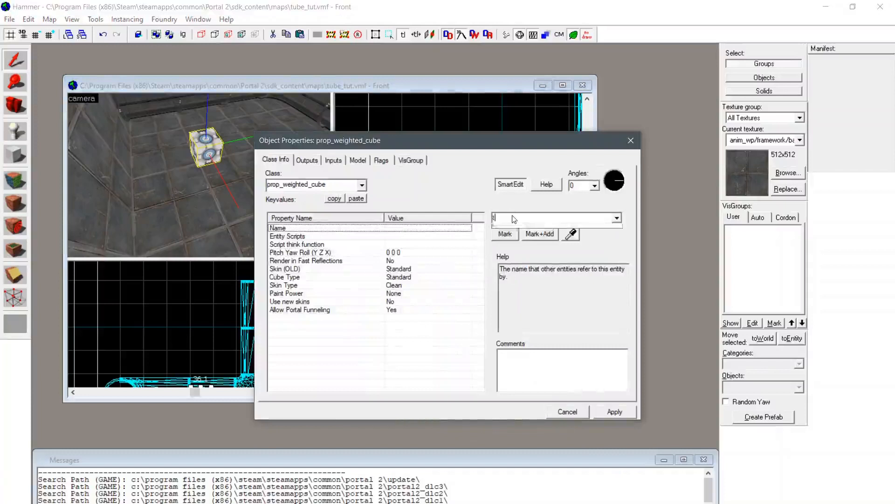
type("ubecube")
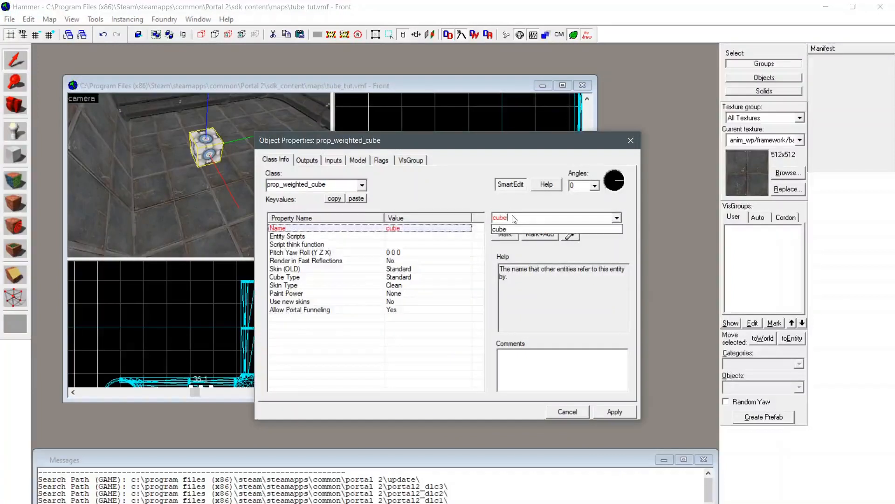
type("_template")
key("Return")
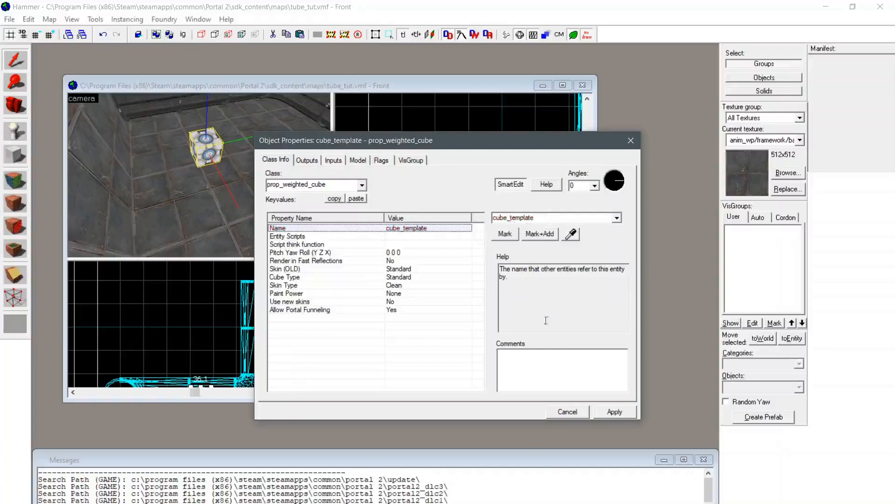
left_click(581, 413)
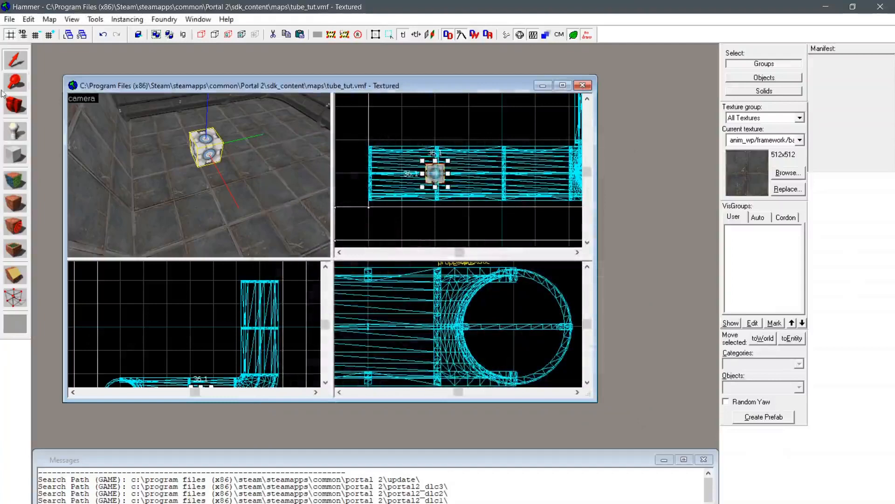
Step: Place another info_player_start entity on the floor beside the cube
left_click(14, 131)
left_click(255, 181)
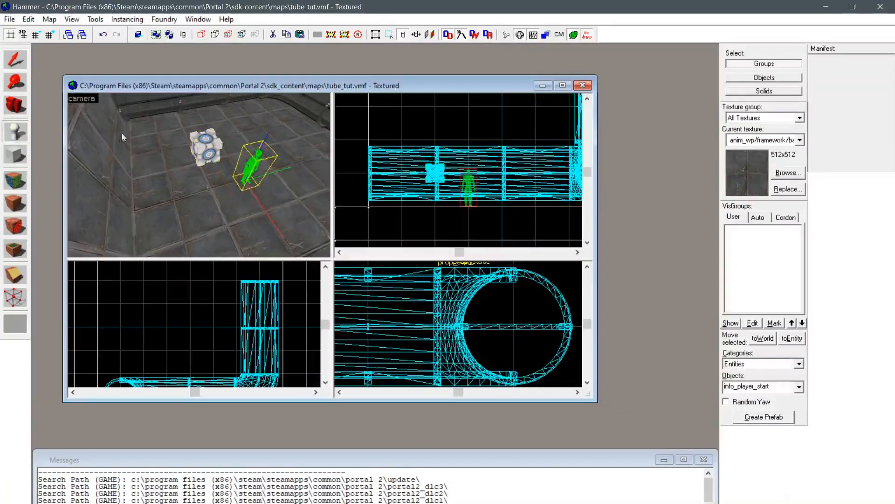
left_click(17, 64)
Step: Change the class of the entity beside the cube to point_template
right_click(467, 183)
left_click(494, 432)
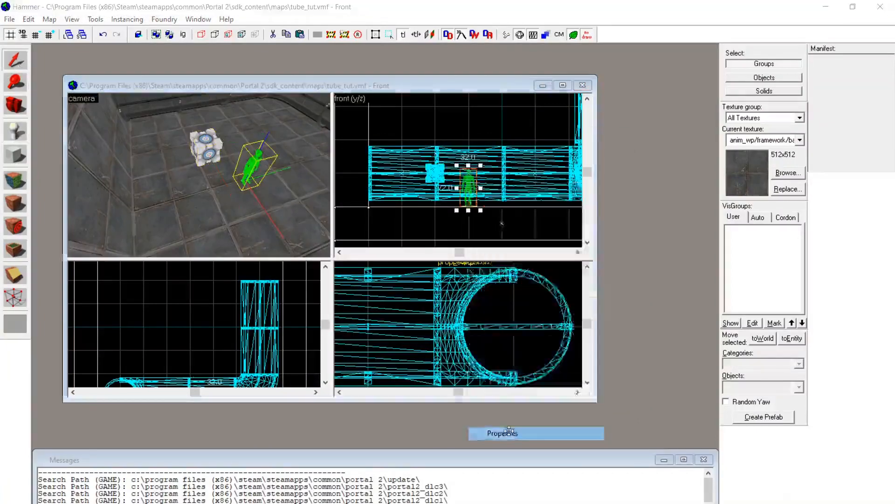
type("poin")
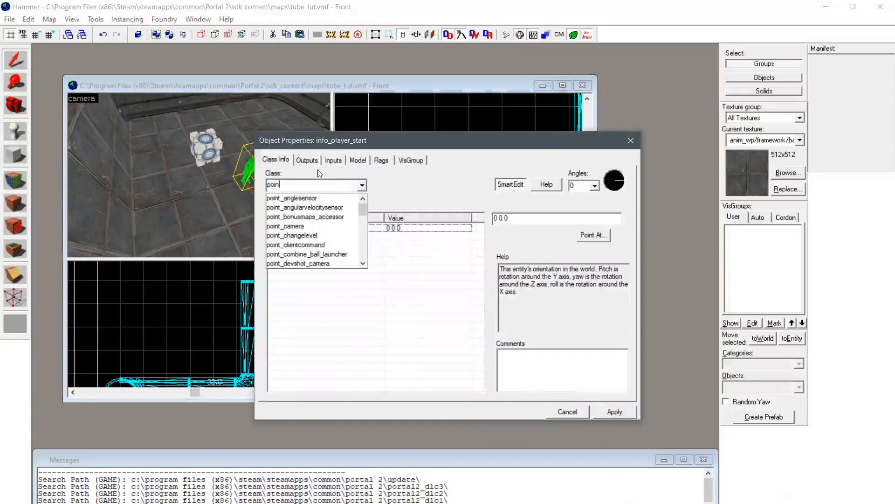
type("t_template")
key("BackSpace")
key("BackSpace")
type("em")
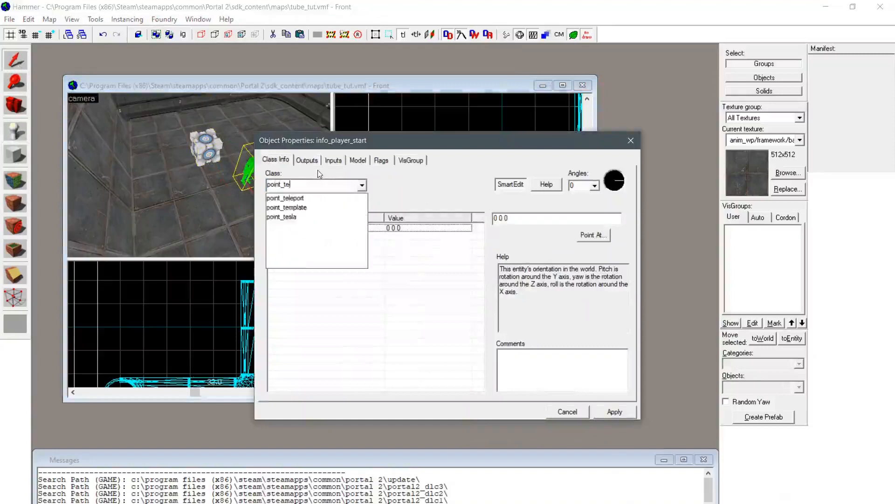
key("Down")
key("Return")
key("Return")
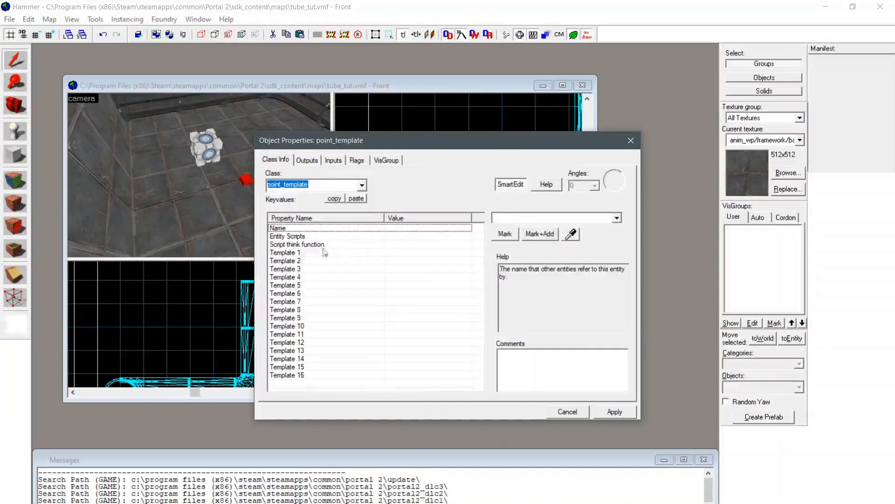
Step: Name the point_template entity cube_template
left_click(511, 219)
type("cube")
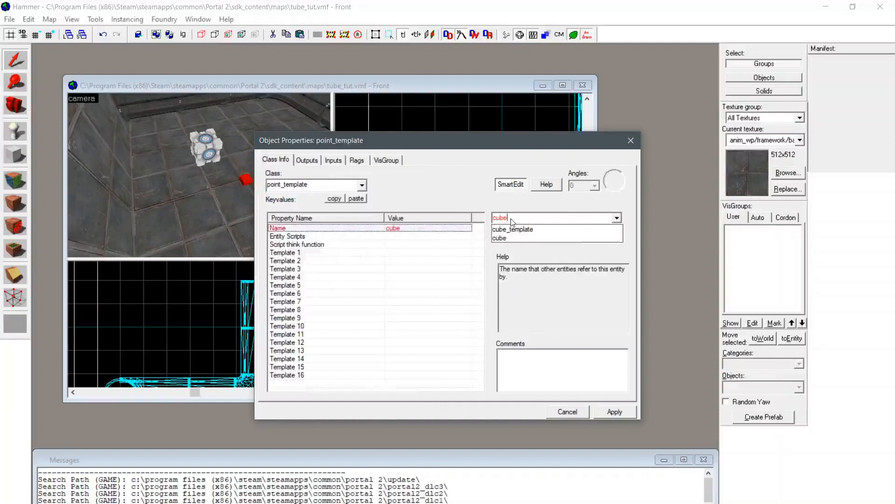
type("_")
key("Down")
key("Return")
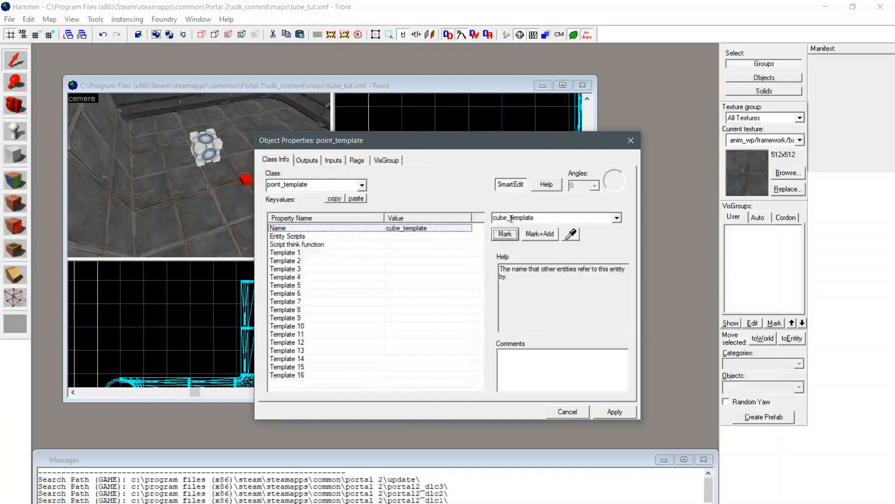
Step: Rename the point_template entity to cube_point_template and apply the change
double_click(511, 218)
left_click(869, 321)
left_click(510, 218)
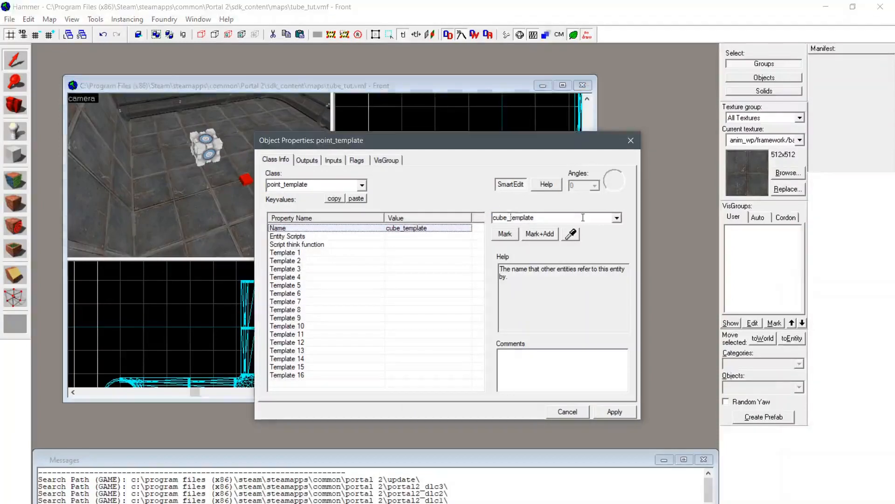
type("_point")
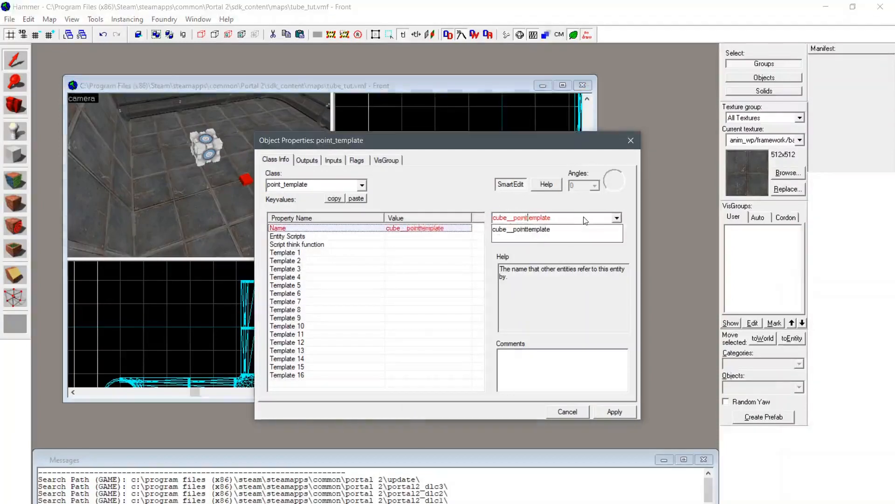
type("_")
key("Left")
key("Left")
key("Left")
key("BackSpace")
left_click(618, 409)
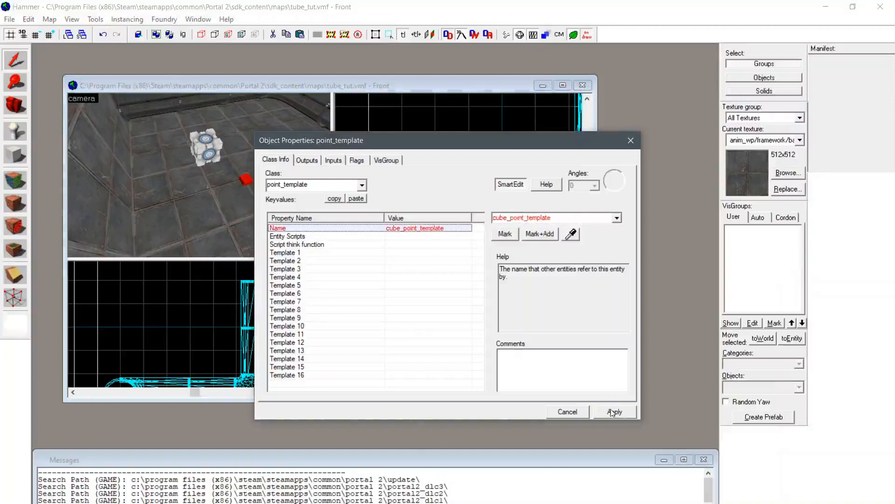
Step: Set Template 1 of the cube_point_template entity to cube_template and close its properties
left_click(613, 412)
left_click(339, 252)
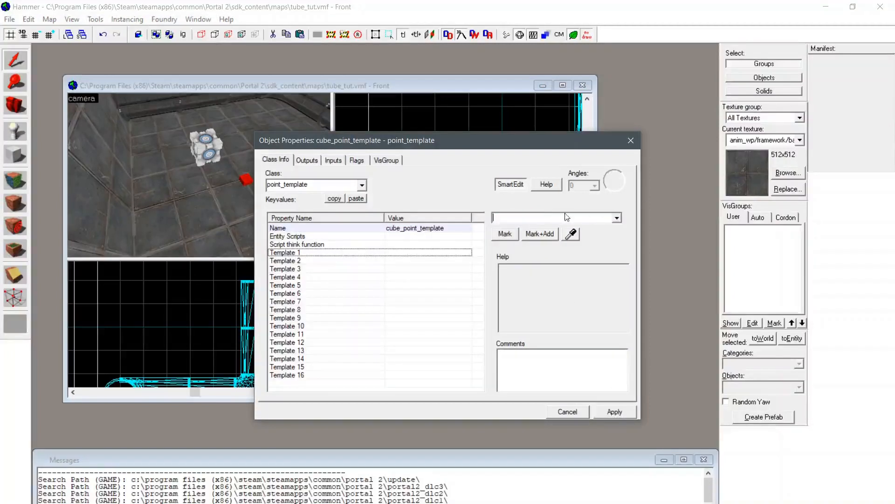
type("cu")
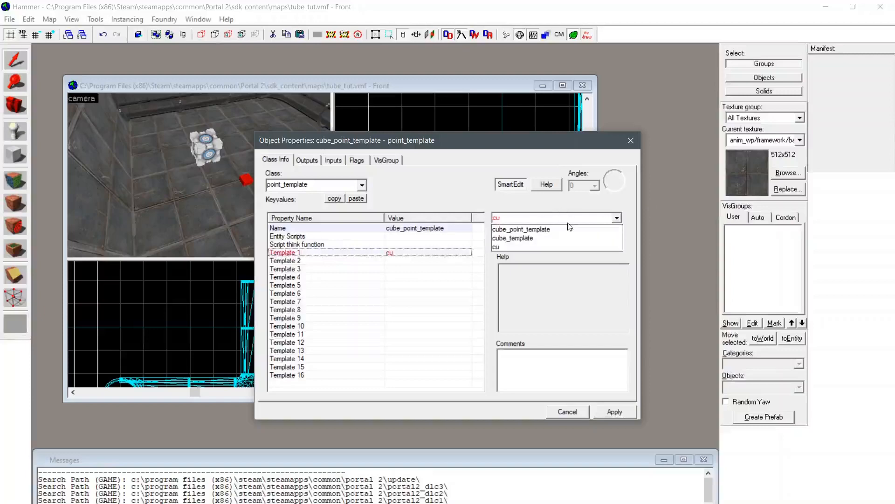
left_click(566, 238)
left_click(581, 413)
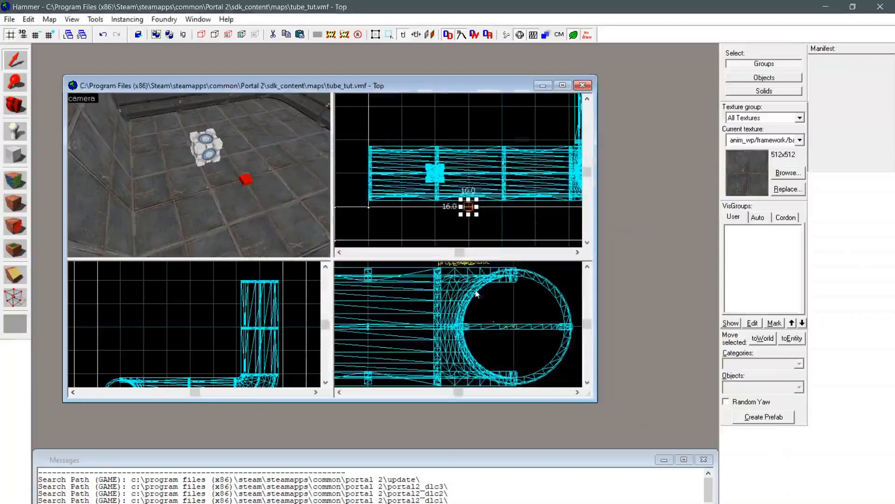
Step: Move the point_template entity and the cube so that both are centred on the same spot
scroll(465, 201, "up", 4)
left_click_drag(471, 214, 402, 147)
scroll(439, 330, "down", 5)
scroll(439, 330, "down", 2)
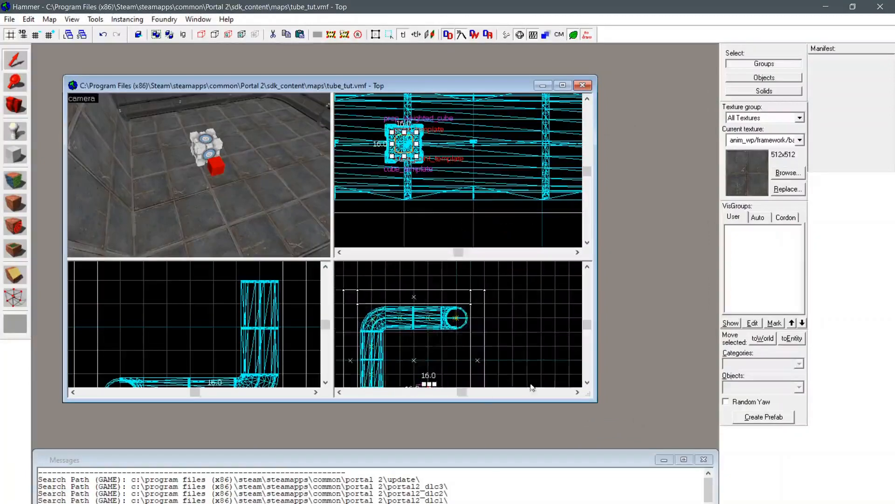
left_click(588, 383)
scroll(405, 363, "up", 9)
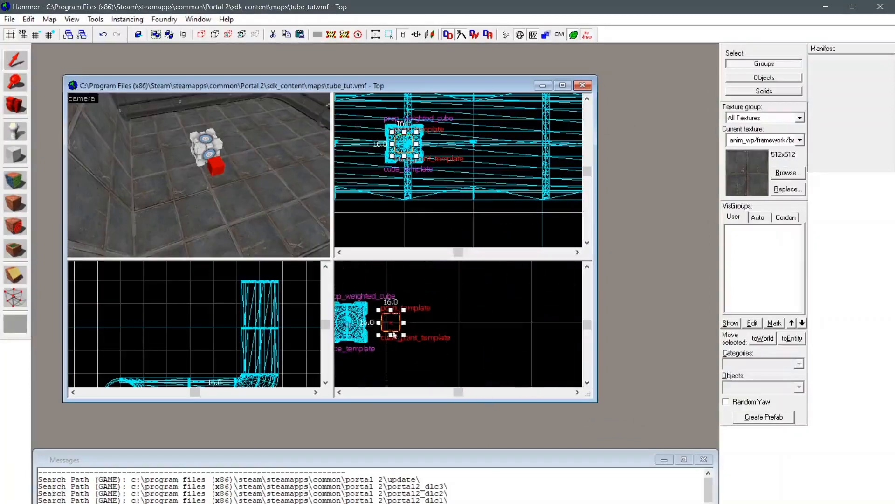
left_click_drag(391, 326, 349, 325)
scroll(239, 334, "up", 5)
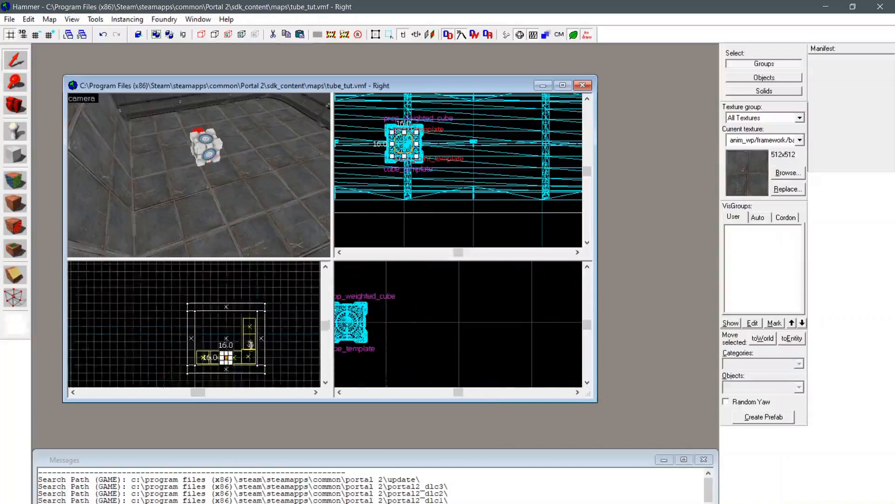
left_click(216, 149)
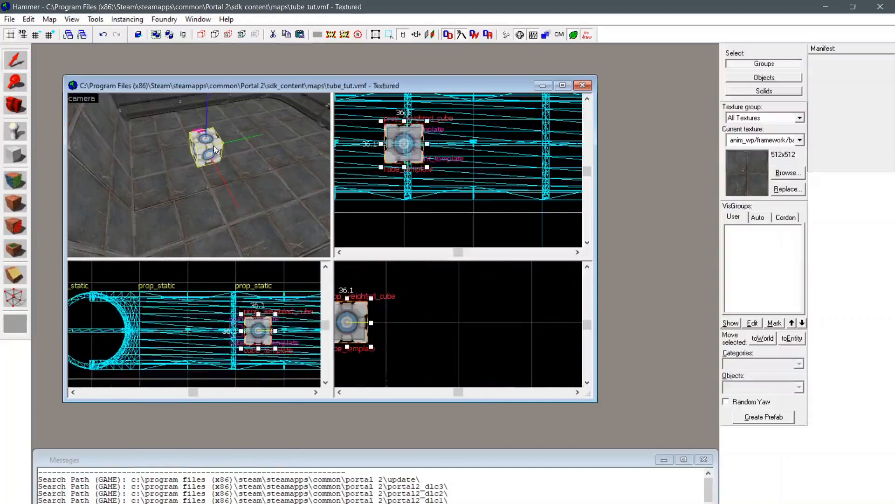
left_click_drag(257, 333, 235, 332)
Step: Place an info_player_start entity at the centre of the vactube's open end section
key("z")
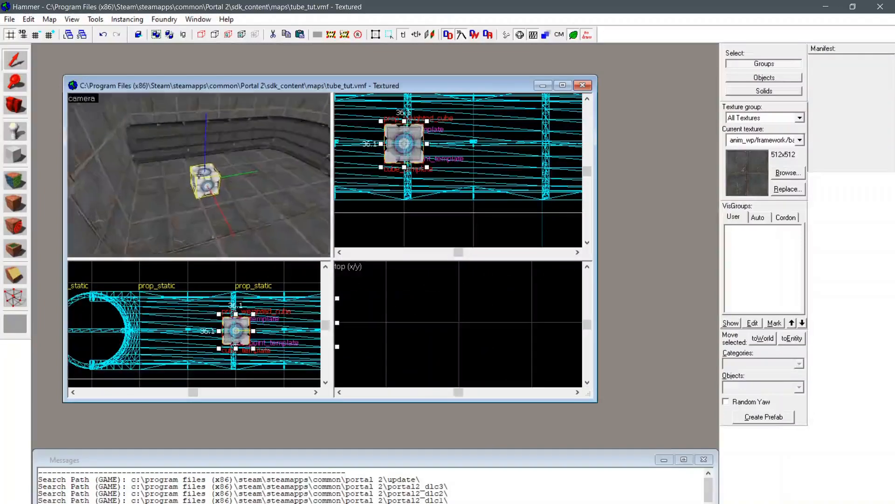
key("w")
key("s")
key("w")
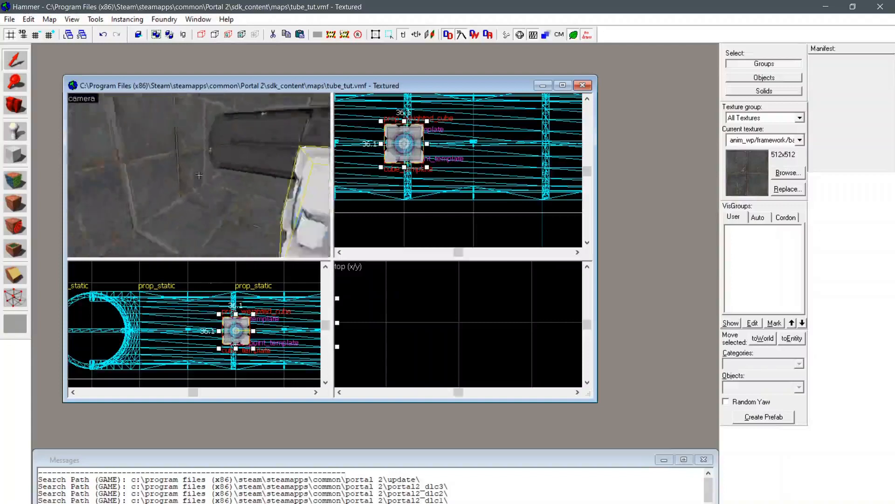
key("s")
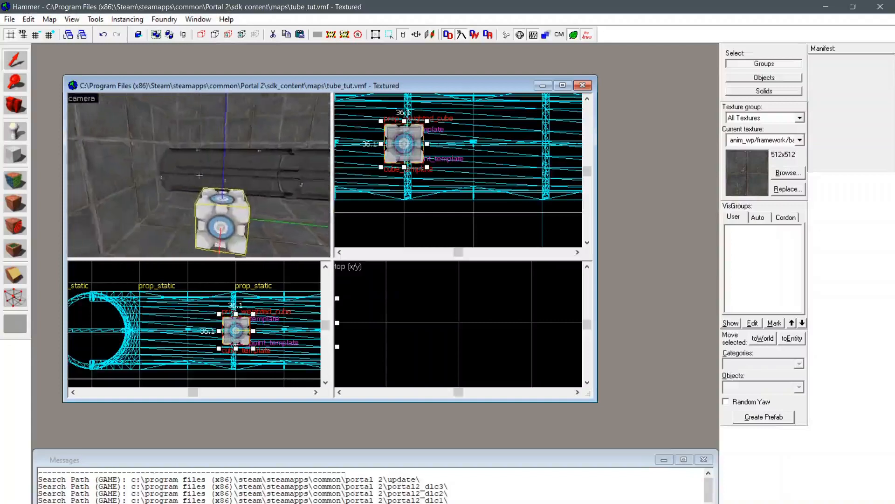
key("w")
key("w")
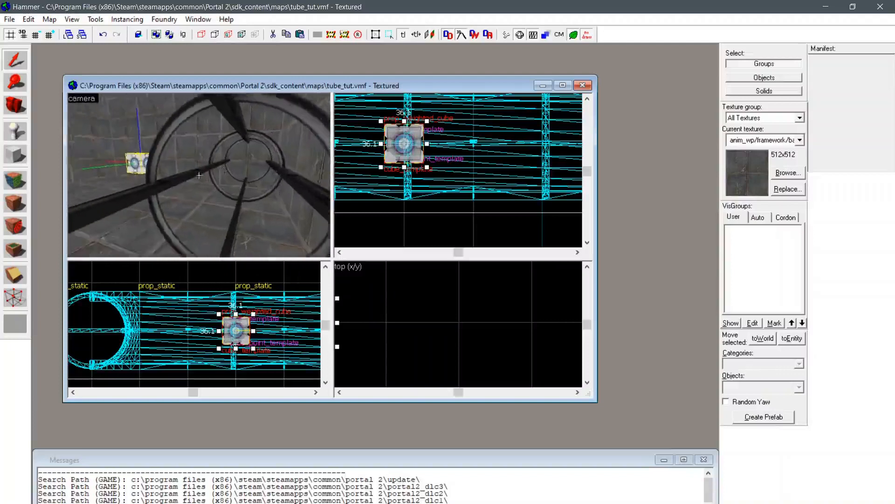
key("z")
left_click(16, 132)
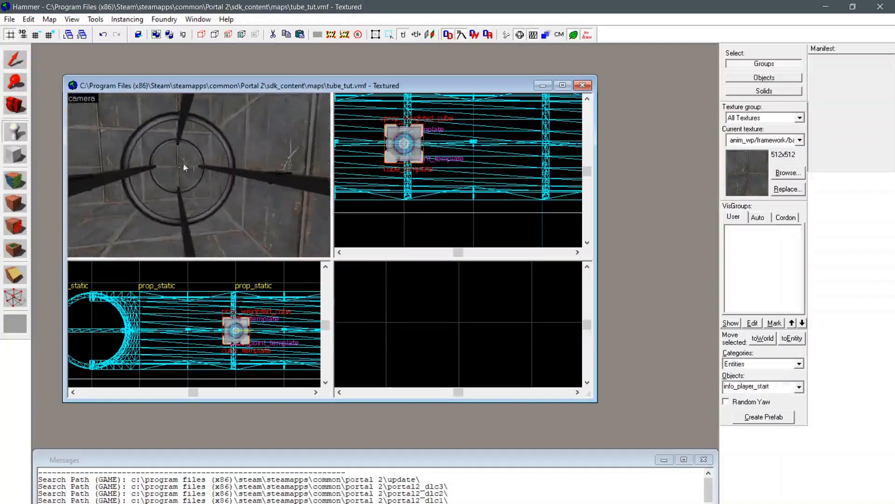
left_click(178, 171)
key("shift+s")
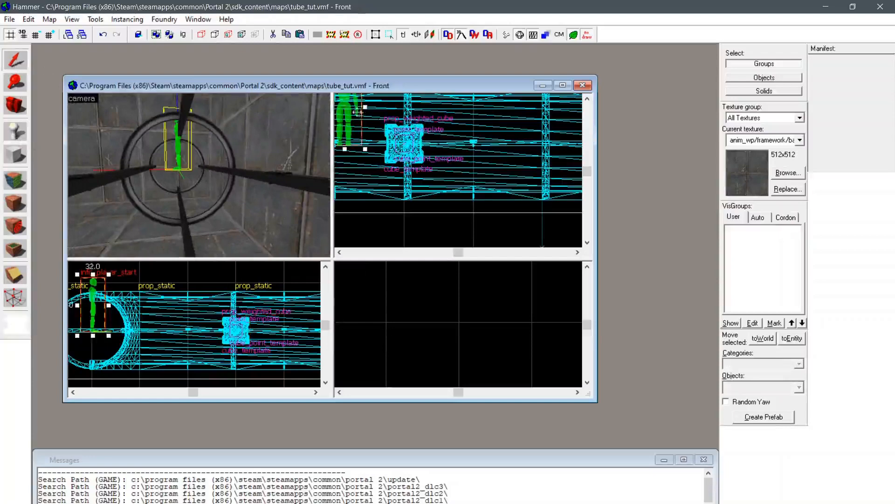
Step: Change the class of the new entity inside the tube to env_entity_maker and apply it
right_click(345, 113)
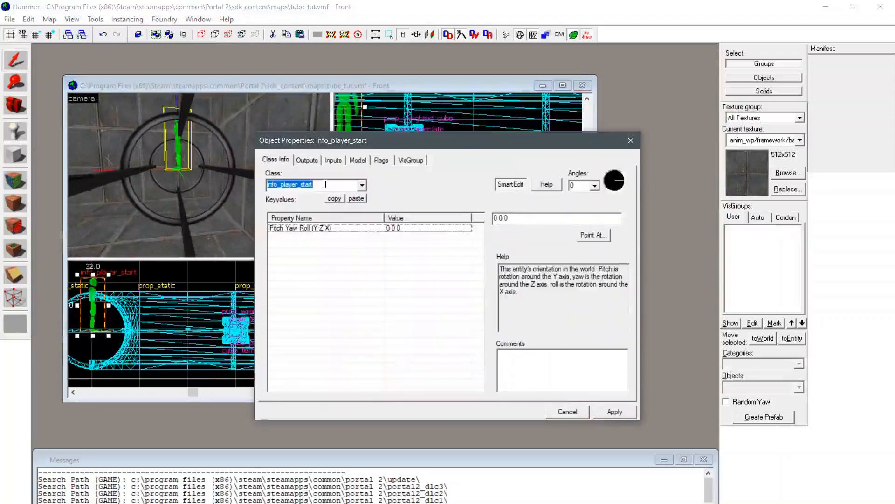
type("env_ent")
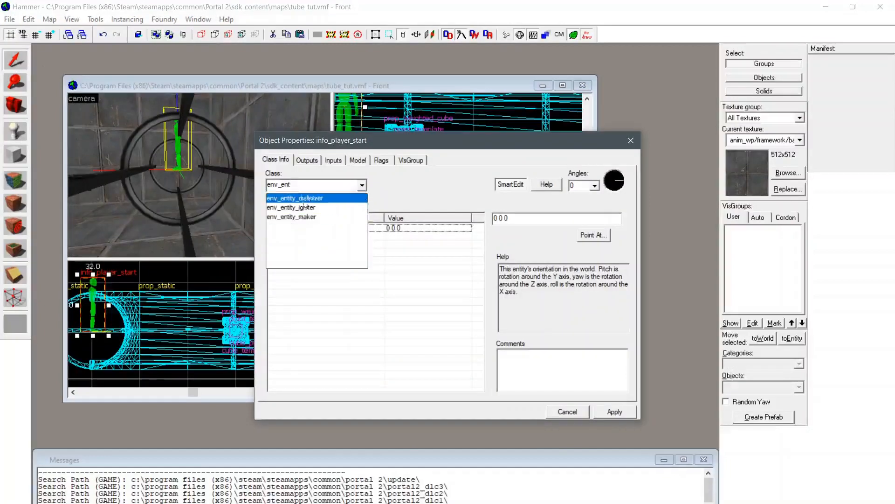
left_click(359, 216)
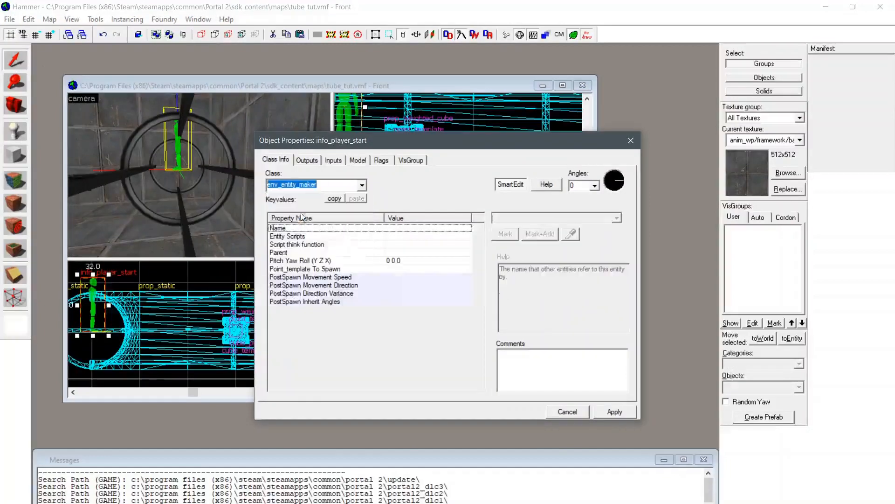
left_click(614, 413)
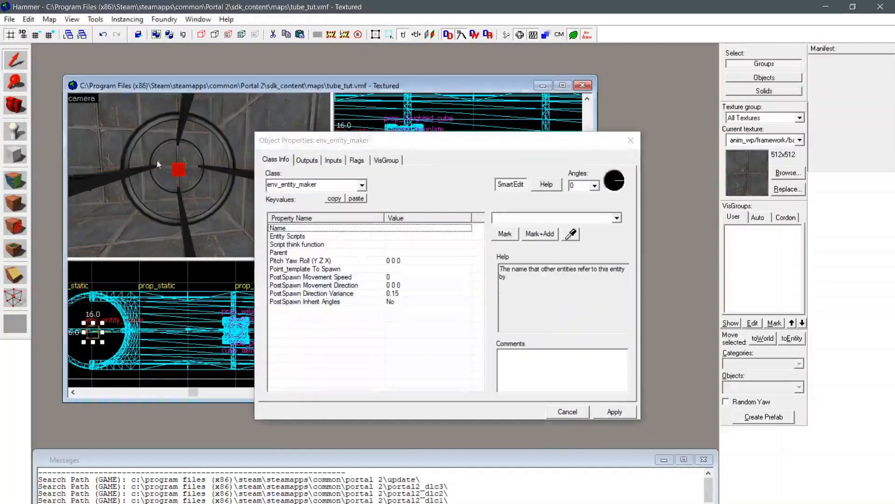
Step: Name the env_entity_maker entity cube_maker and apply the name
left_click(410, 229)
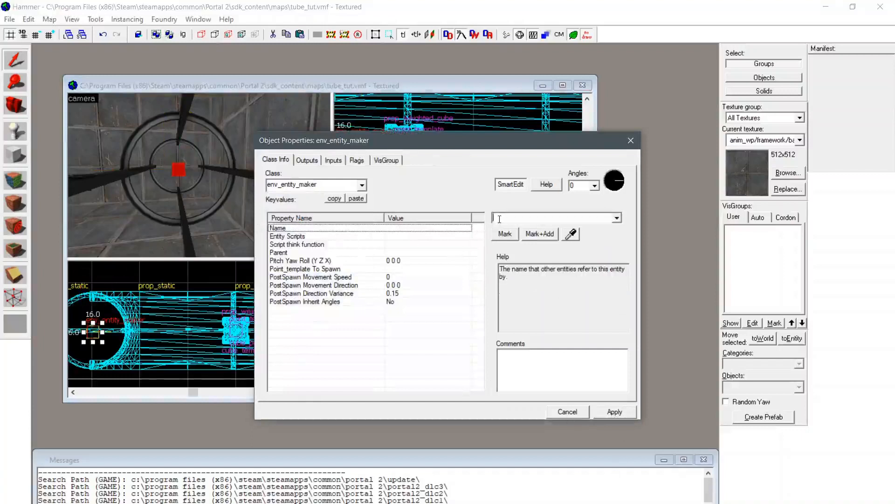
type("vube")
key("BackSpace")
key("BackSpace")
type("cu")
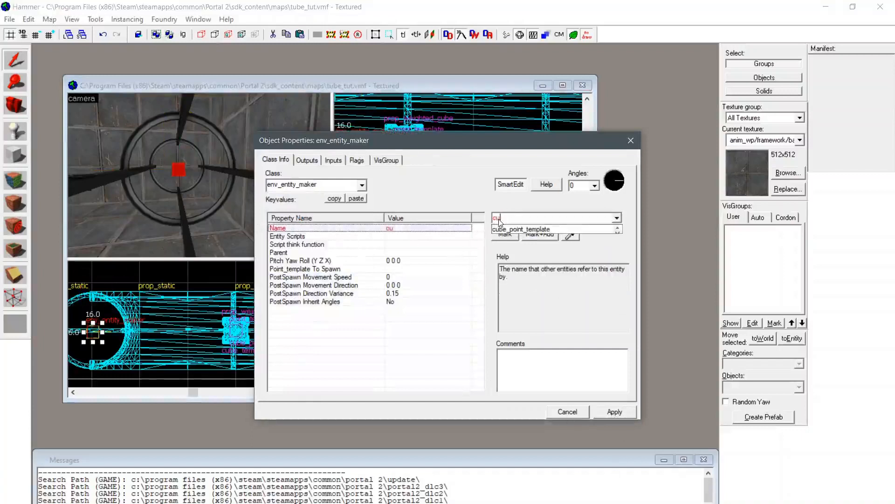
type("be_make")
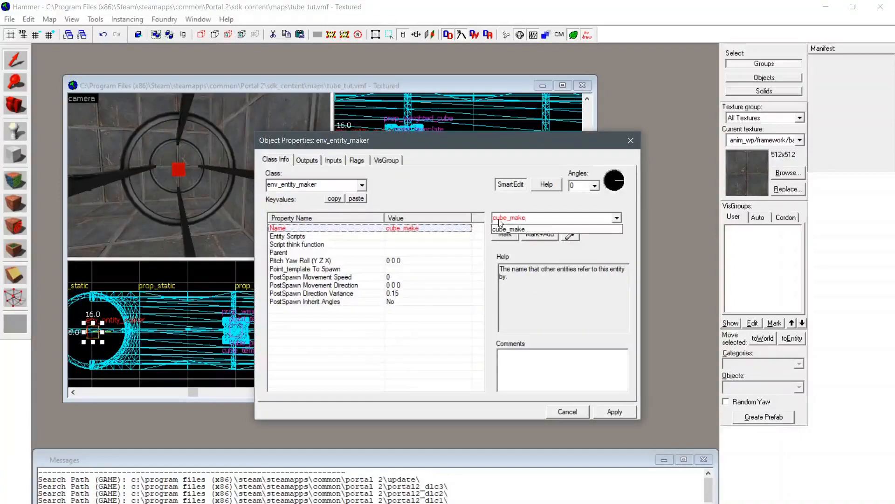
type("r")
key("Return")
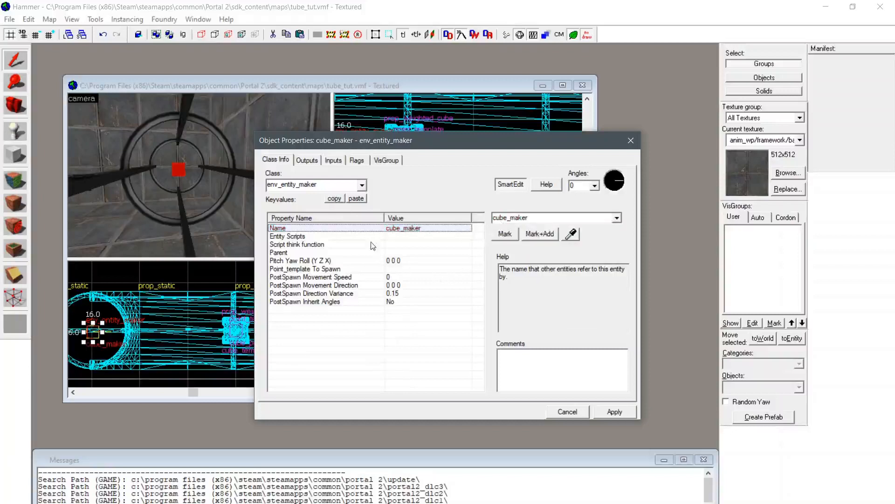
Step: Try to set Point_template To Spawn of the cube_maker entity to cube_point_template
left_click(395, 269)
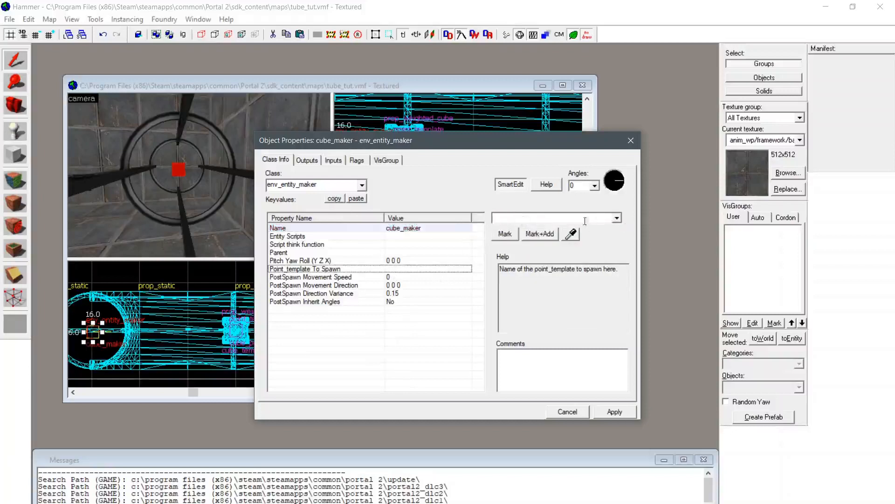
left_click(616, 218)
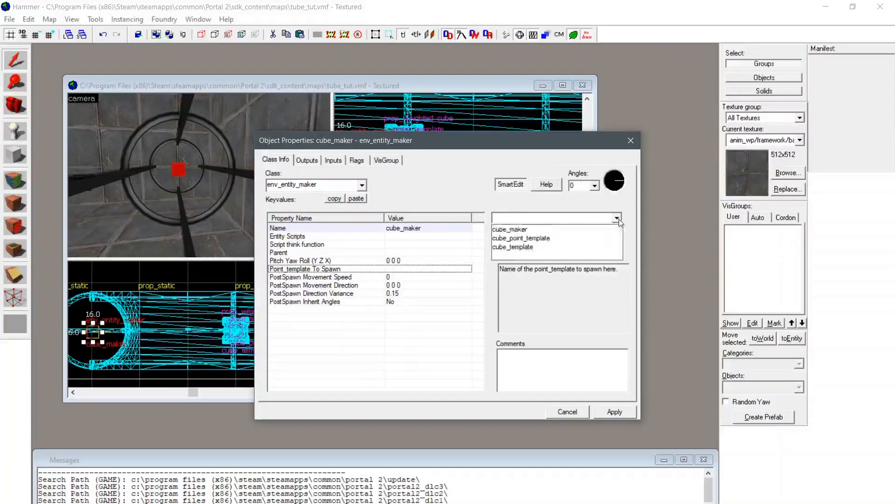
left_click(539, 239)
left_click(614, 405)
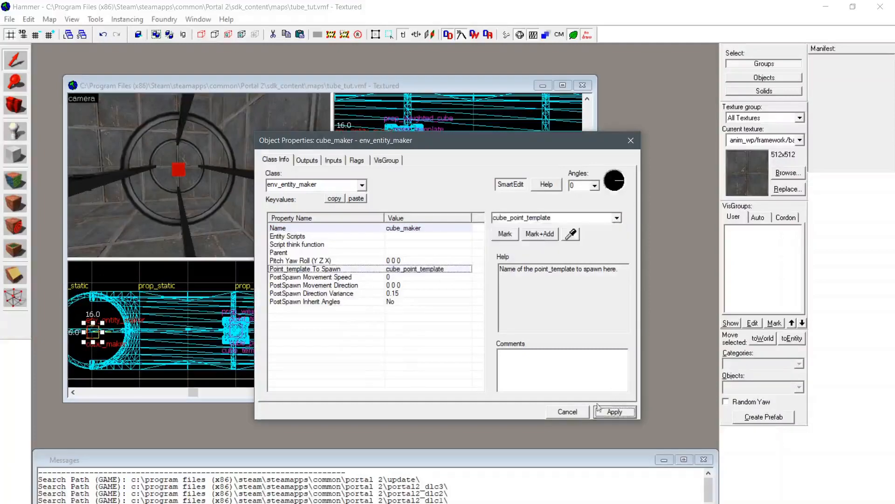
left_click(568, 411)
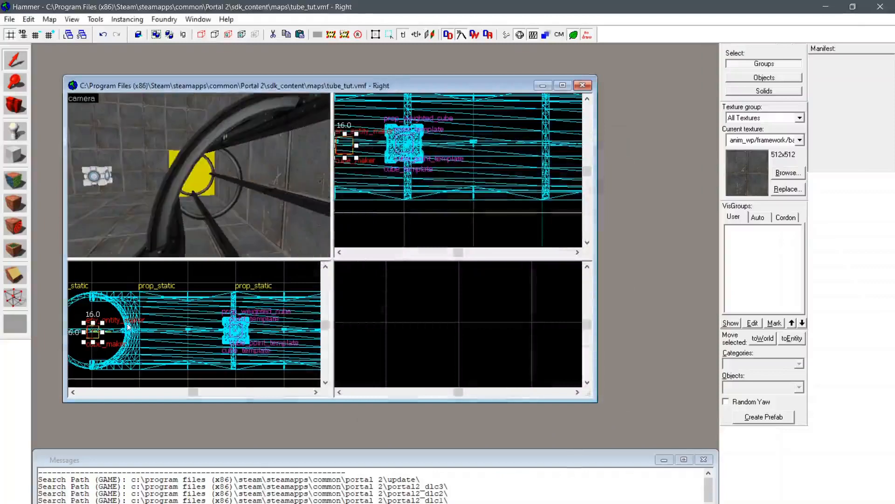
Step: Reposition the cube_maker entity near the middle of the tube's first straight segment
scroll(371, 142, "up", 3)
scroll(365, 153, "down", 3)
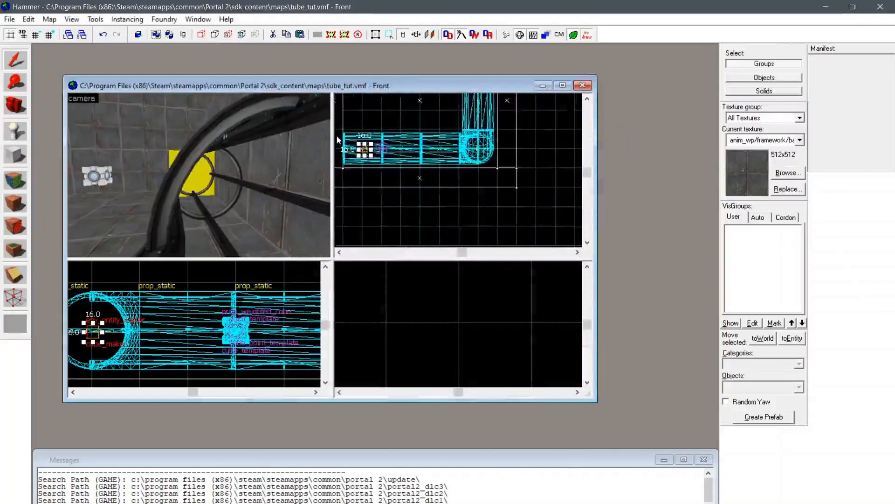
scroll(363, 158, "up", 1)
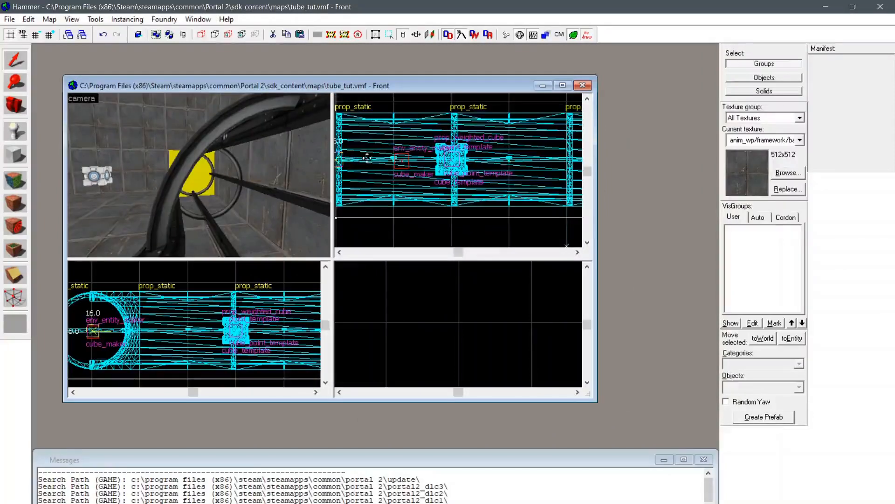
scroll(390, 171, "down", 2)
key("z")
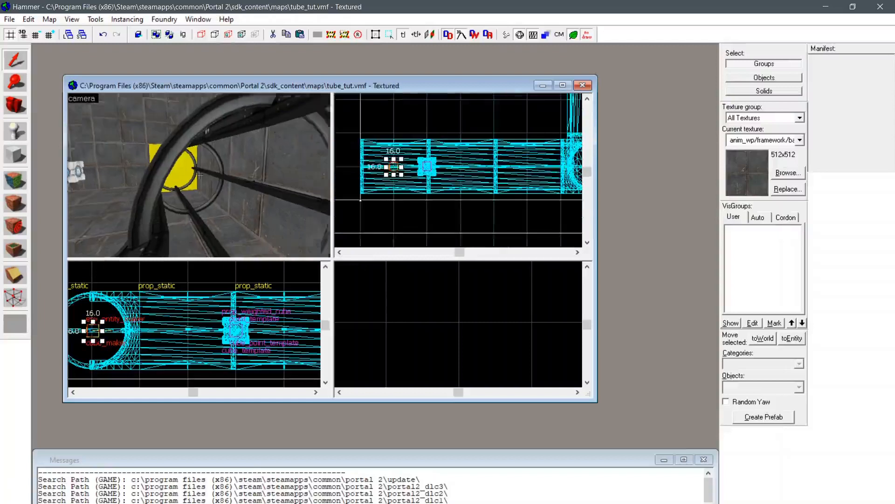
key("w")
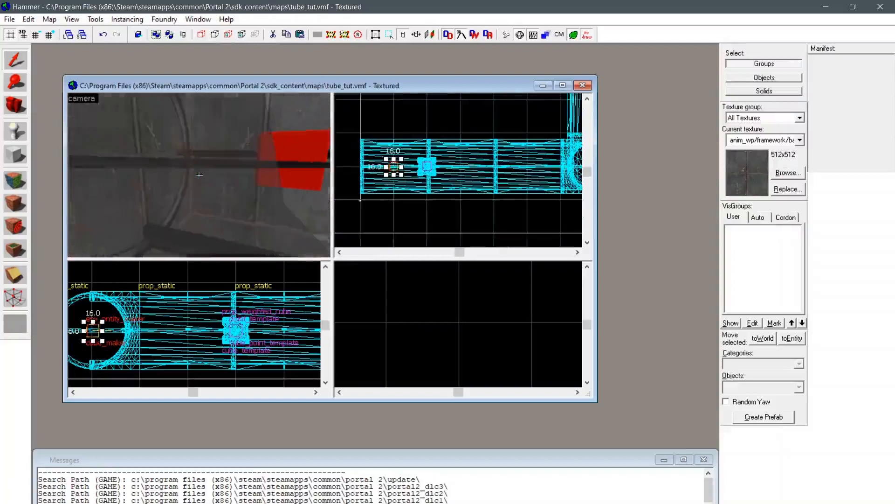
key("z")
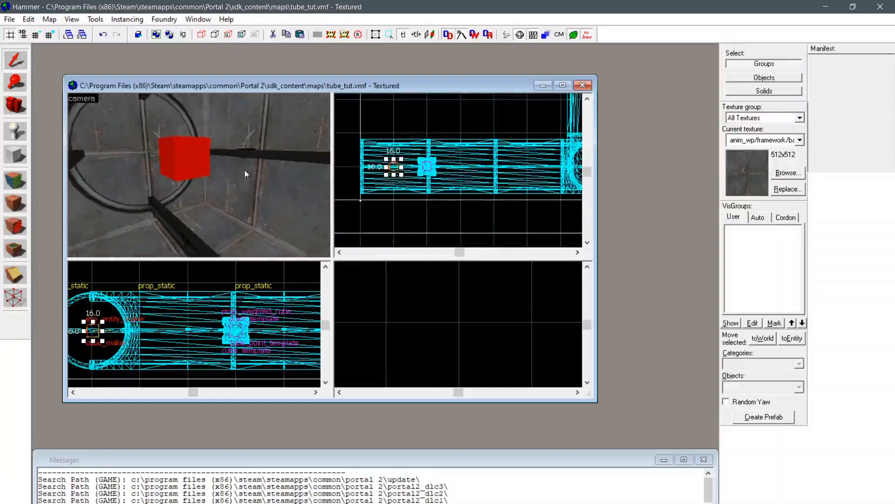
Step: Examine the Point_template To Spawn and PostSpawn Movement Direction properties of the cube_maker entity, leaving them unedited
right_click(393, 163)
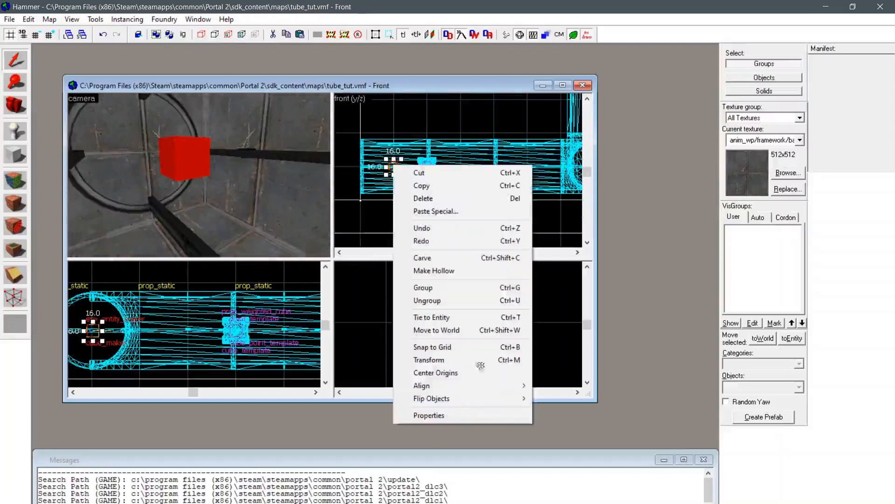
left_click(448, 416)
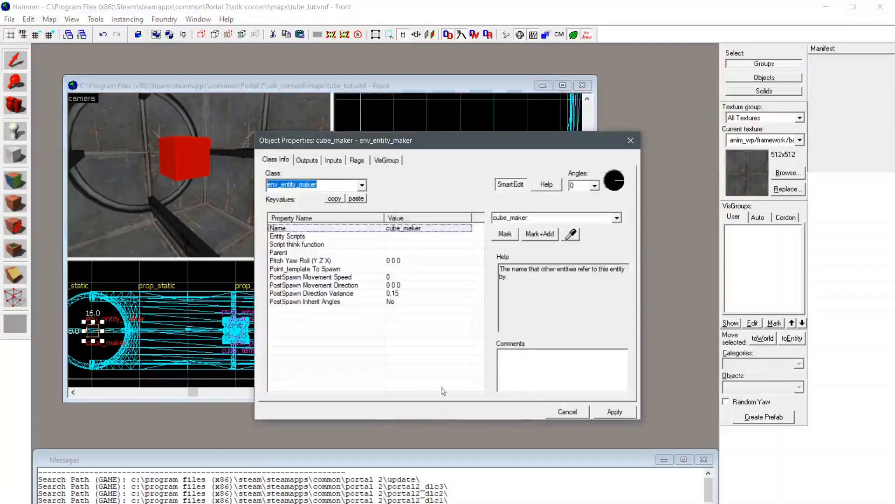
left_click(311, 269)
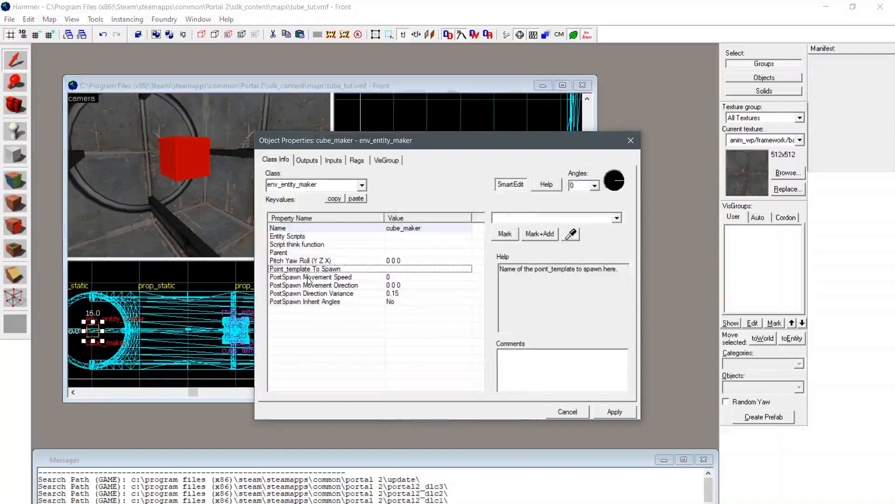
left_click(330, 286)
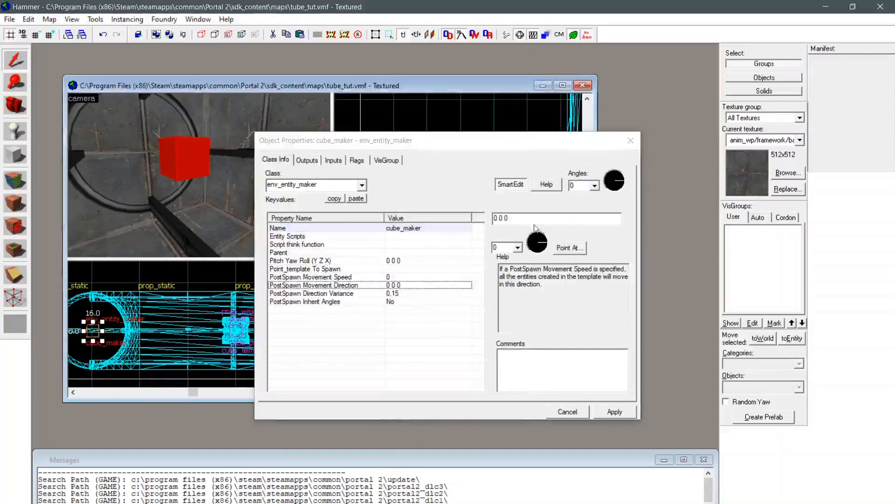
left_click(576, 409)
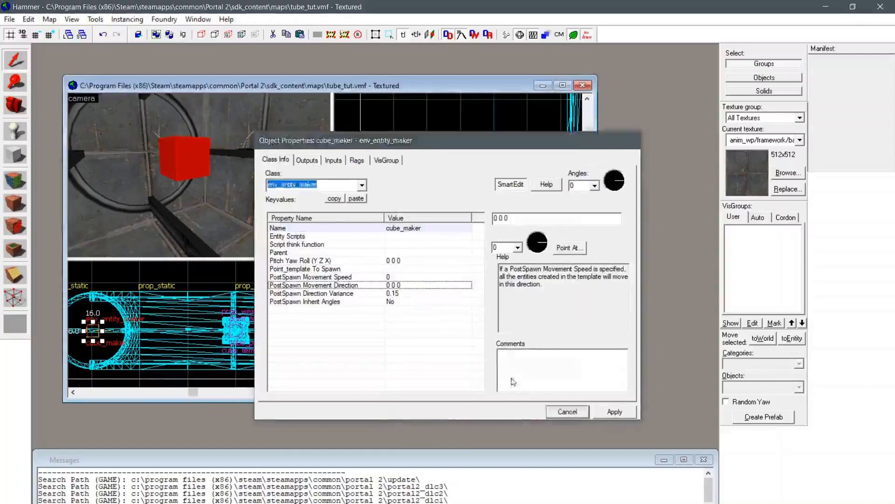
Step: Enable the cube_maker flags Enable AutoSpawn and AutoSpawn: Even if the player is looking, and apply them
key("z")
key("w")
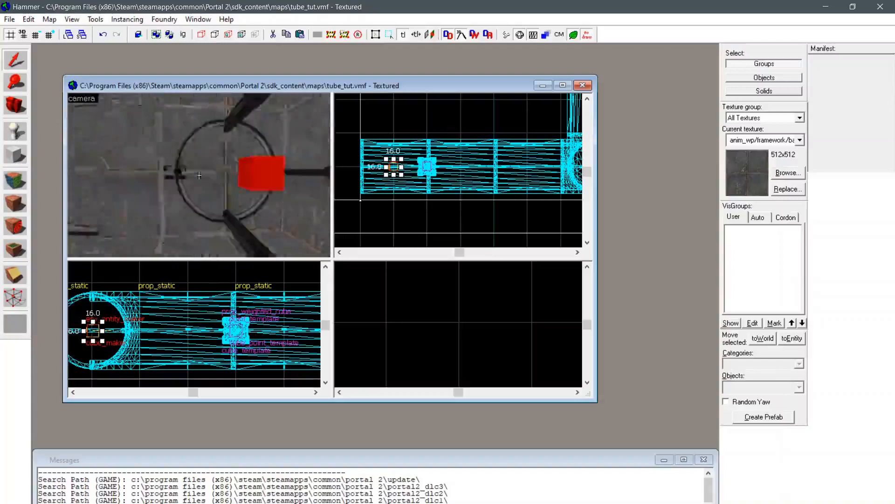
key("w")
key("s")
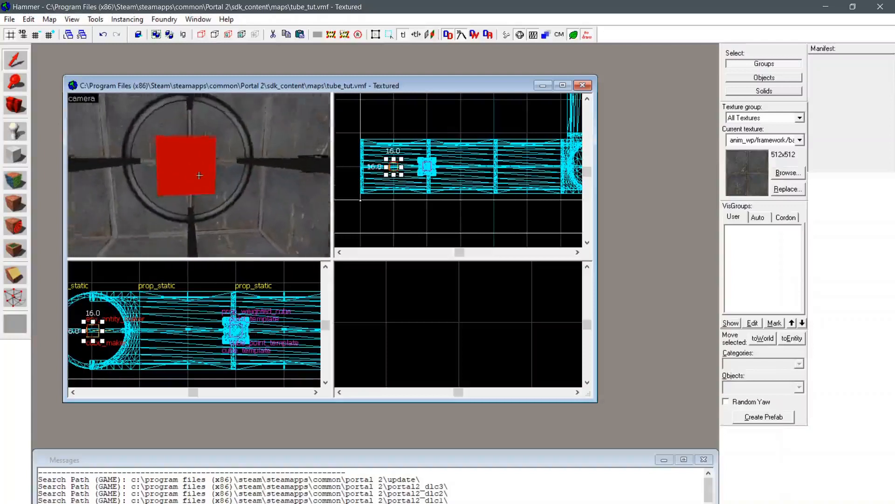
key("z")
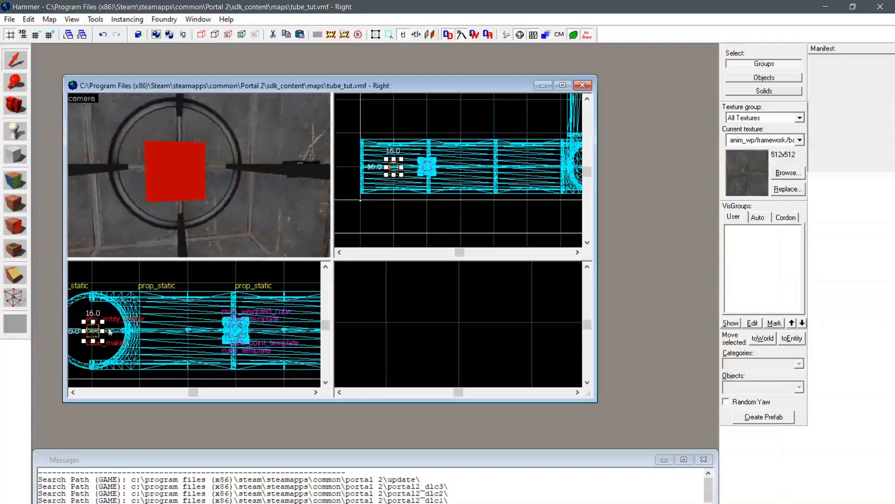
right_click(395, 167)
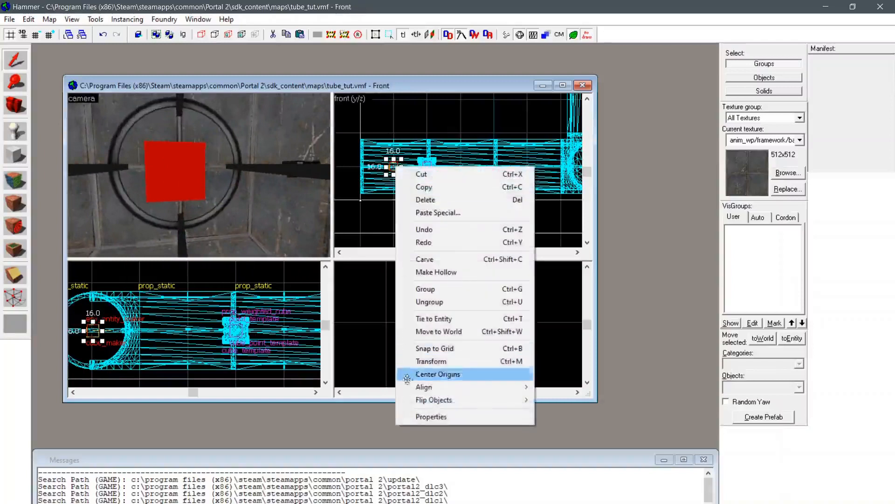
left_click(421, 415)
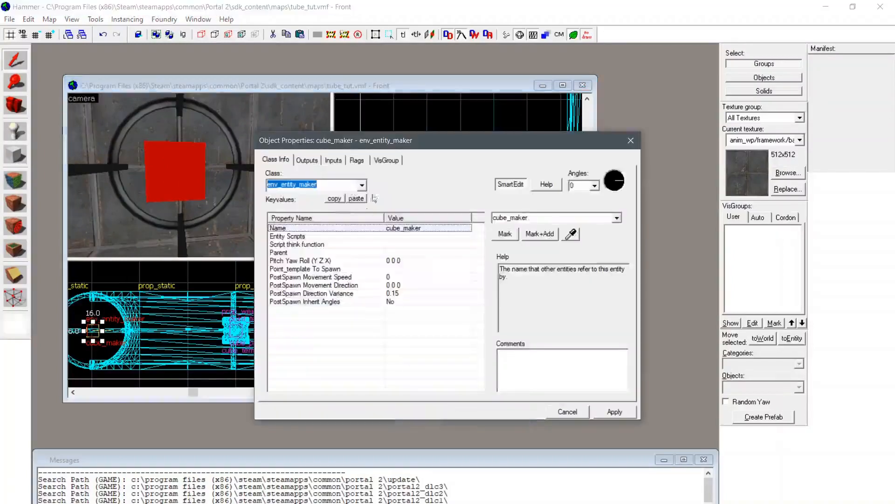
left_click(355, 160)
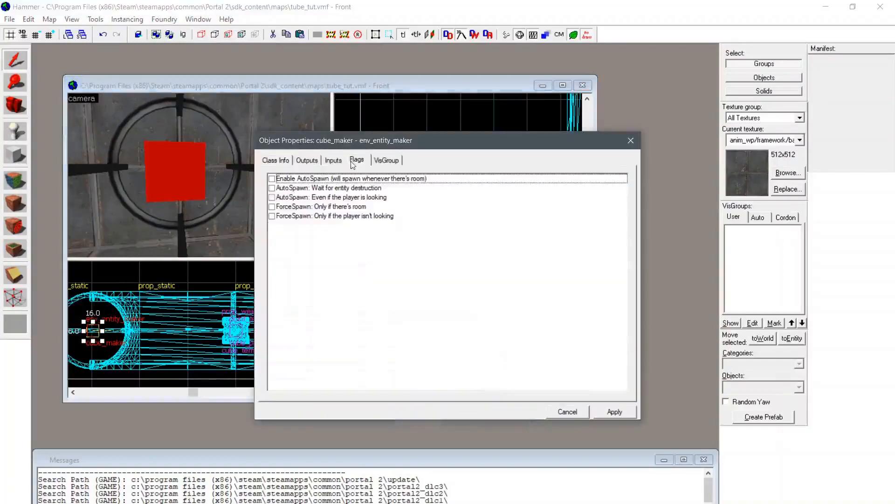
left_click(272, 179)
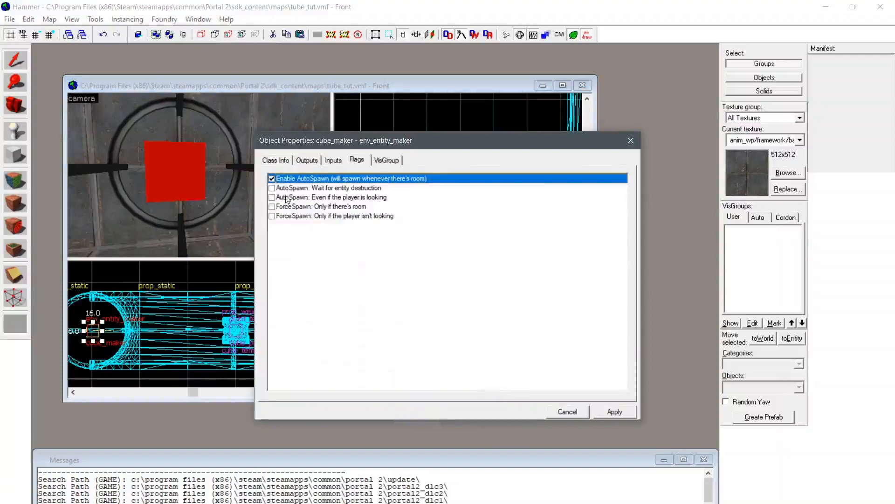
left_click(272, 198)
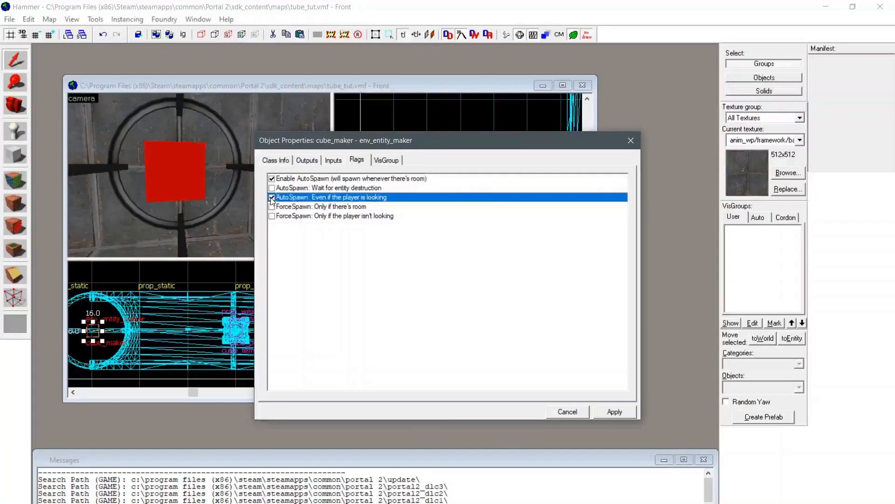
left_click(612, 412)
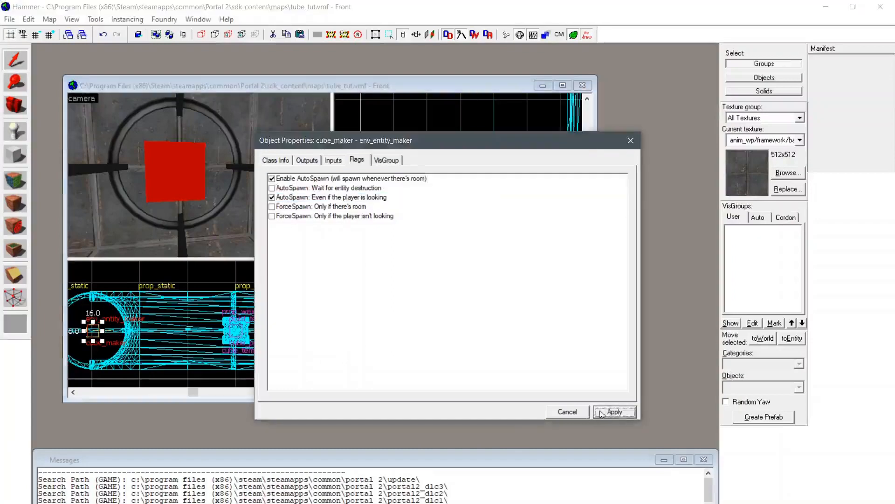
left_click(568, 411)
Step: Set the PostSpawn Movement Direction of the cube_maker entity to 0 270 0
key("z")
key("w")
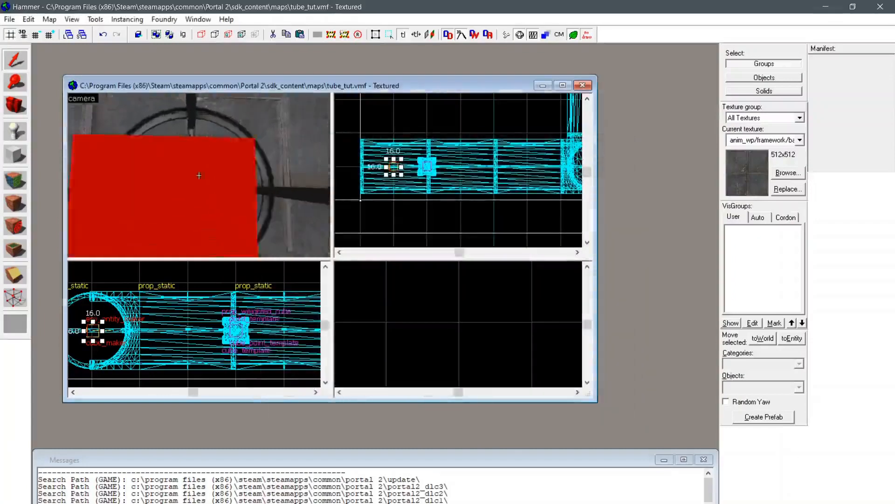
key("s")
key("z")
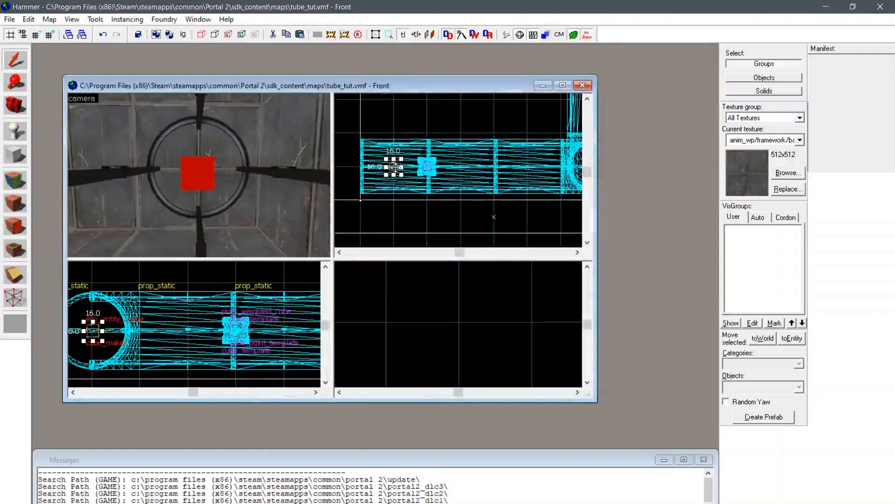
right_click(395, 167)
left_click(446, 416)
left_click(413, 261)
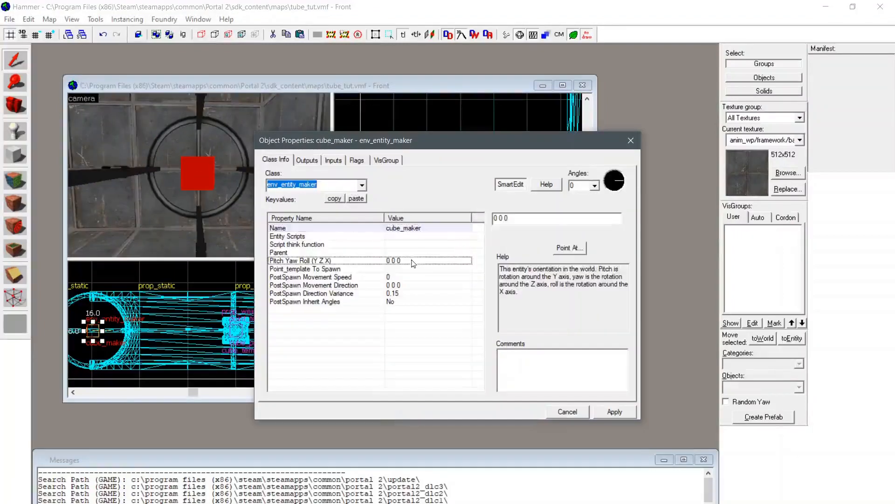
left_click(528, 222)
left_click(418, 277)
left_click(418, 285)
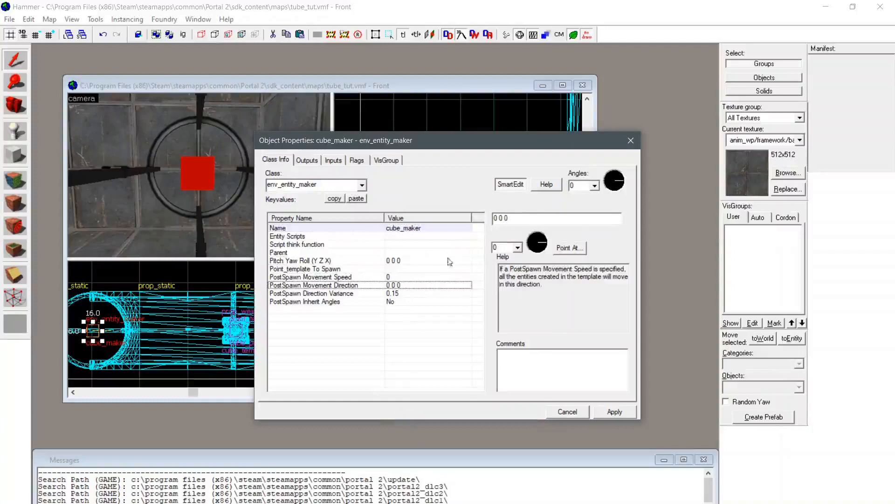
left_click(546, 251)
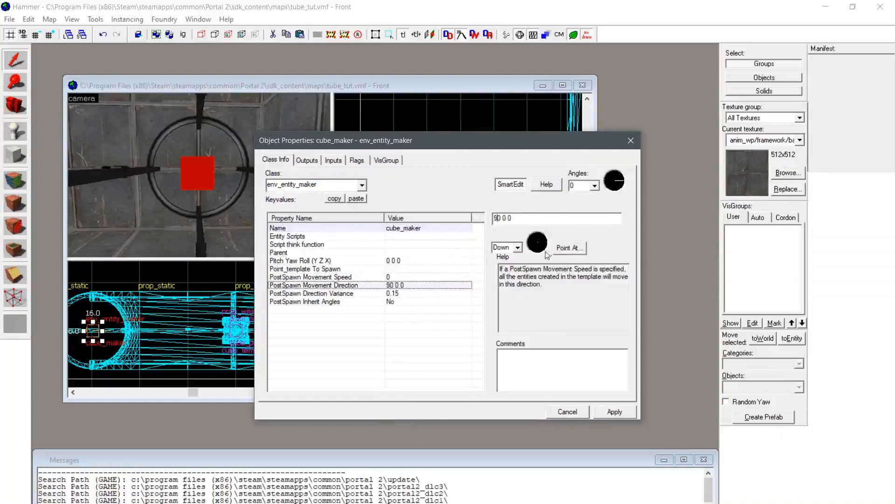
key("BackSpace")
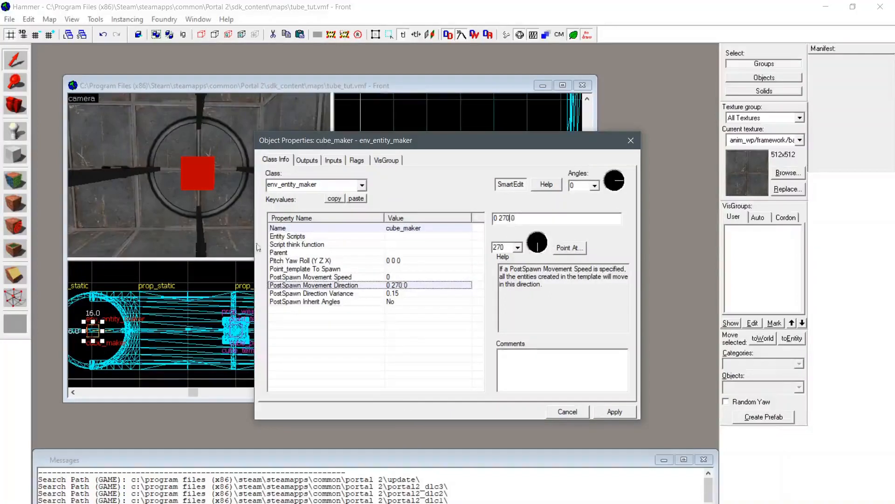
Step: Set the PostSpawn Movement Speed of the cube_maker entity to 10000 and apply the property changes
left_click(408, 278)
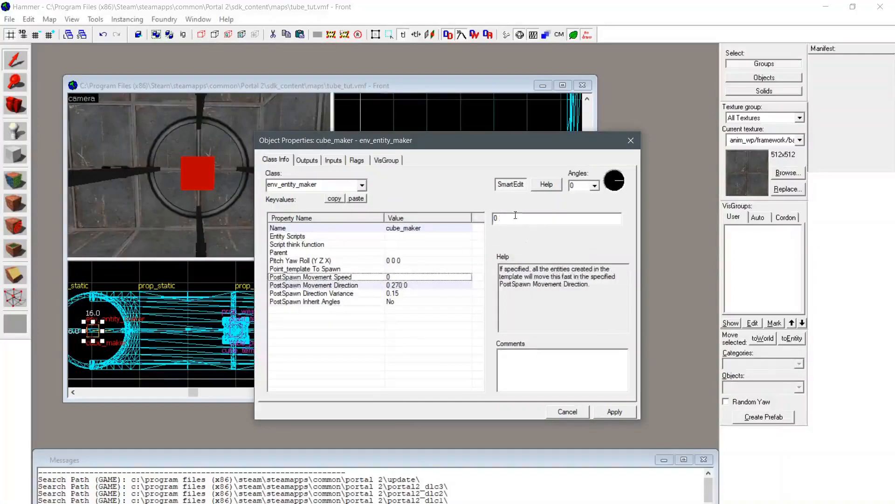
left_click_drag(514, 216, 495, 218)
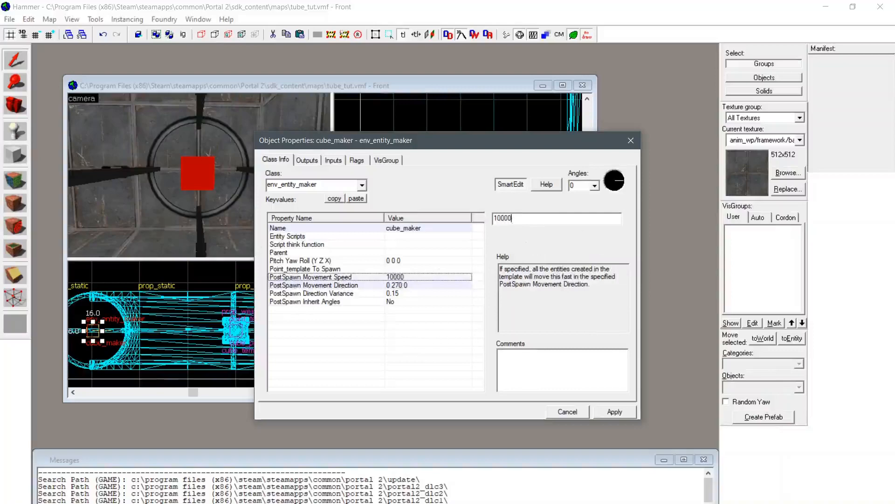
left_click(614, 412)
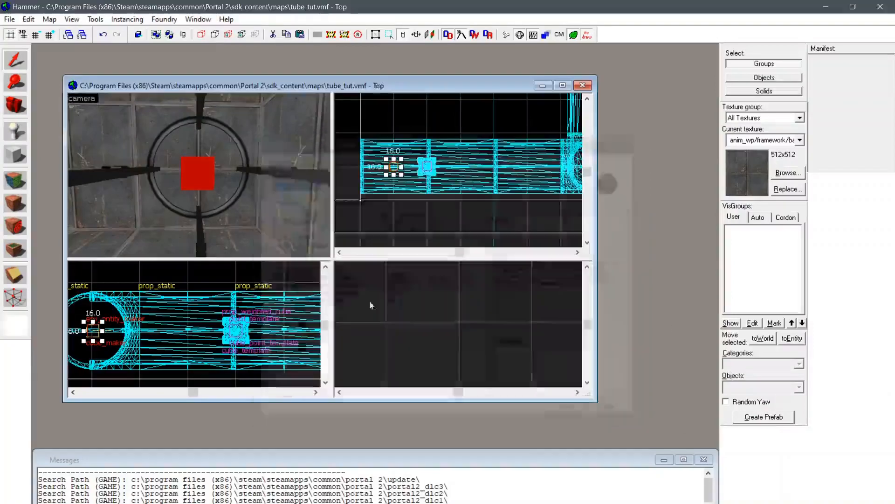
Step: Run the tube_tut map in Portal 2 and examine the cubes in the vacuum tube
key("z")
key("s")
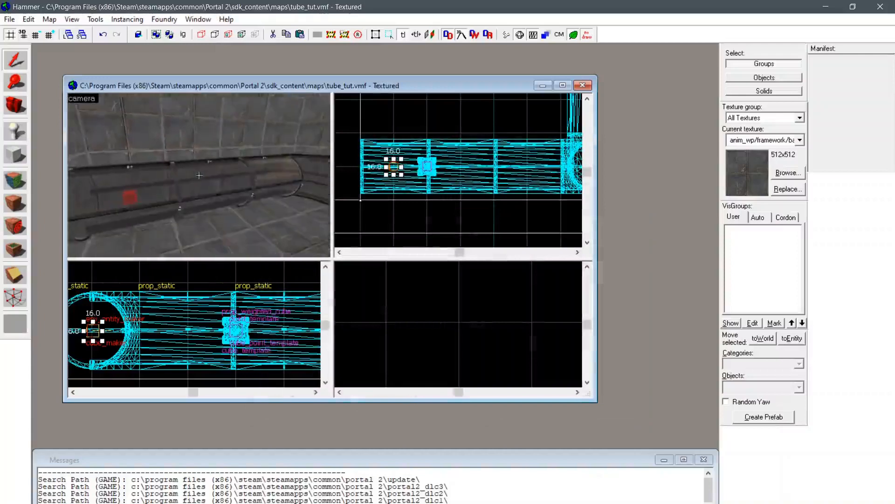
key("d")
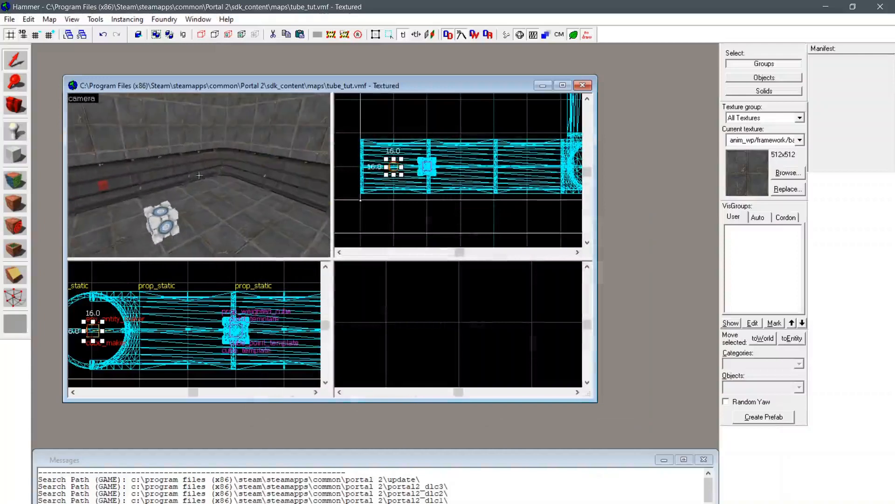
left_click(10, 19)
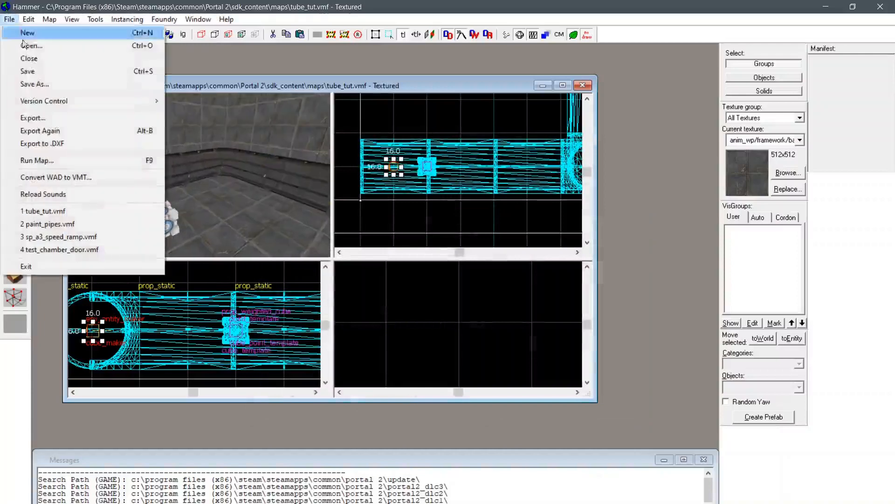
left_click(37, 161)
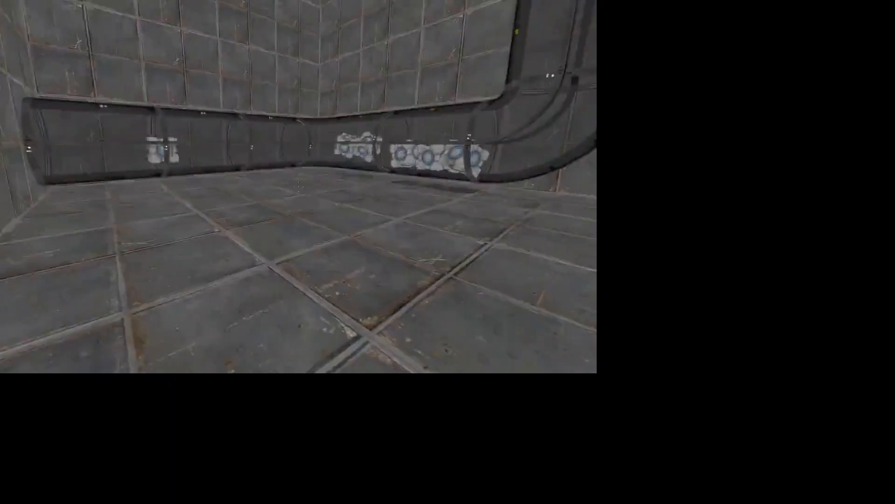
key("w")
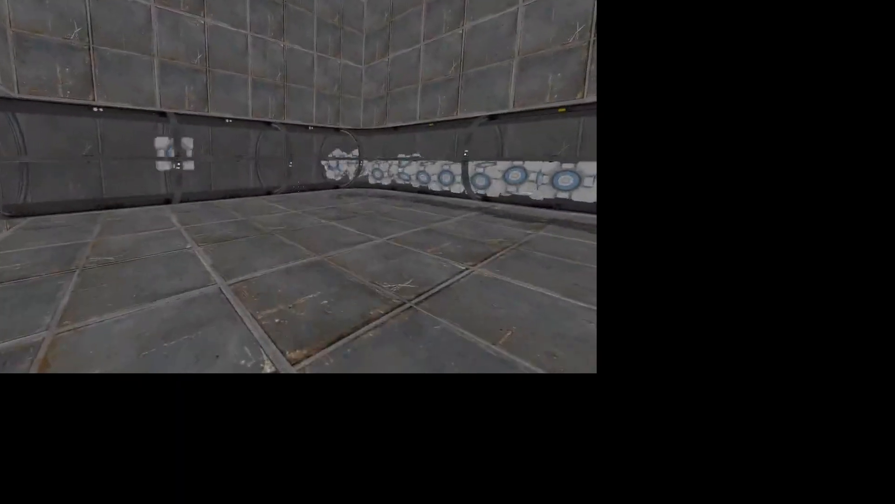
key("s")
key("s")
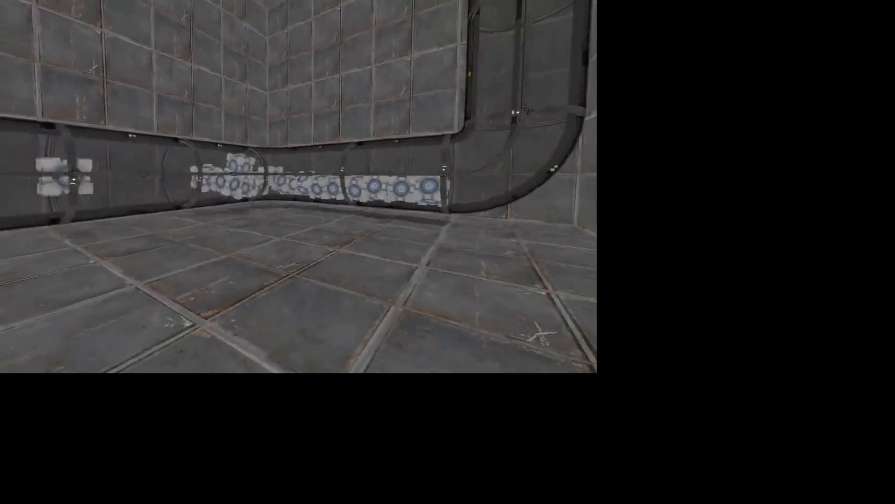
Step: Leave the running game for Hammer and save the tube_tut map
key("Escape")
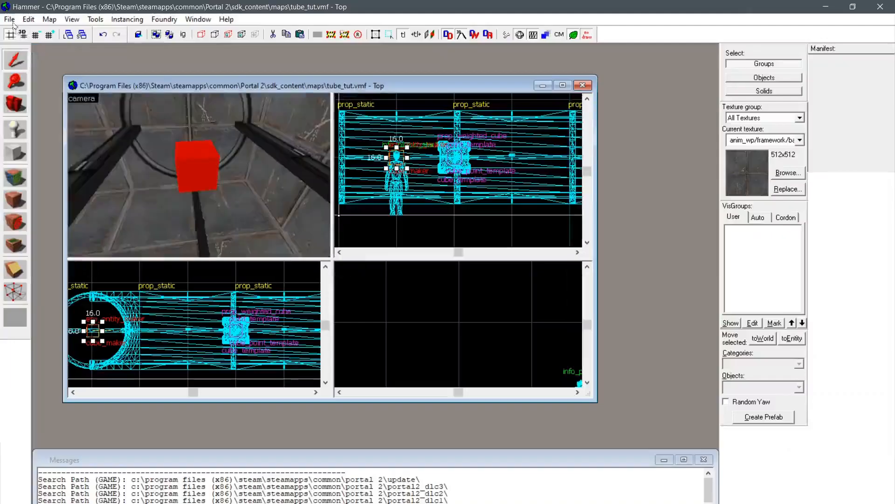
left_click(9, 19)
left_click(39, 76)
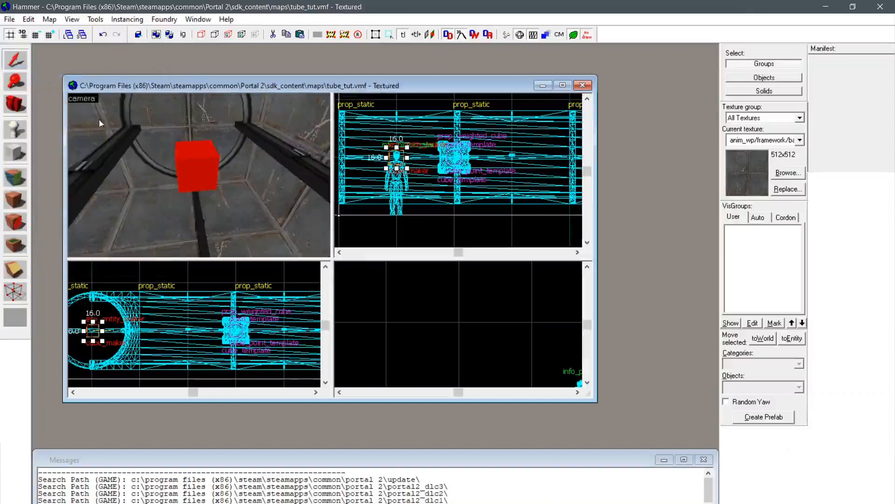
Step: Review the PostSpawn Movement Direction and the other properties of the cube_maker entity inside the tube, leaving them unedited
key("z")
key("s")
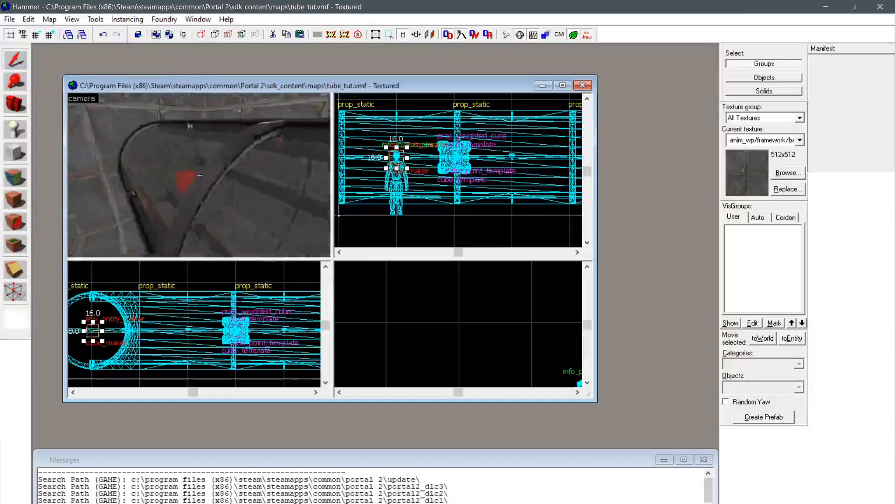
key("w")
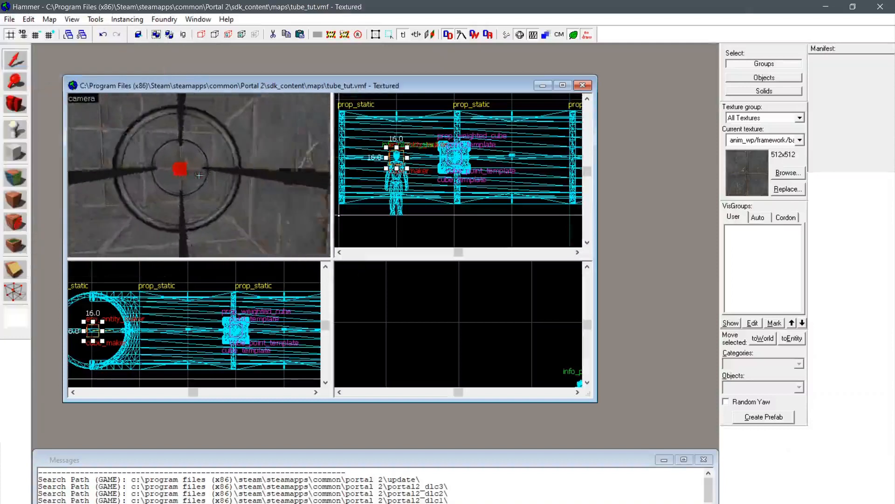
key("w")
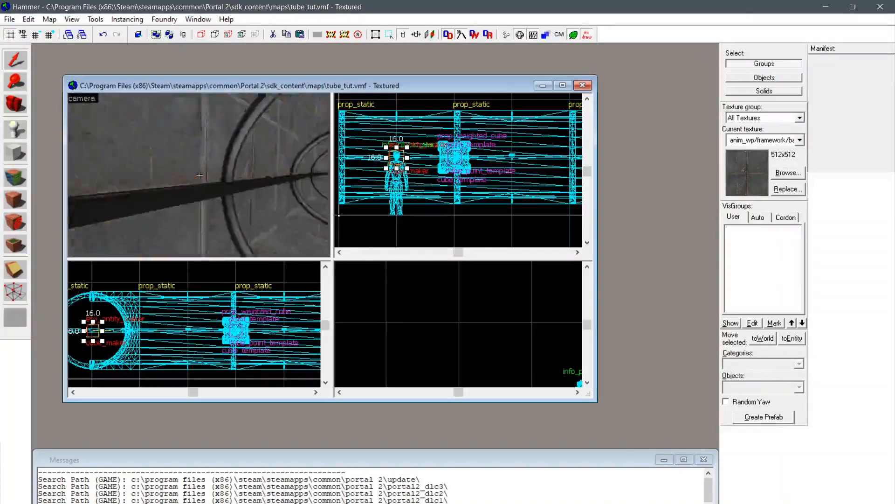
key("w")
key("z")
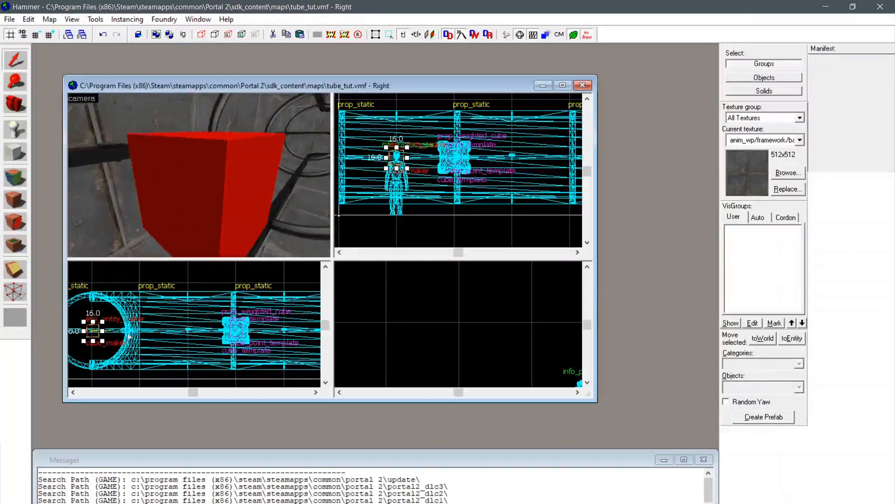
right_click(95, 328)
left_click(126, 321)
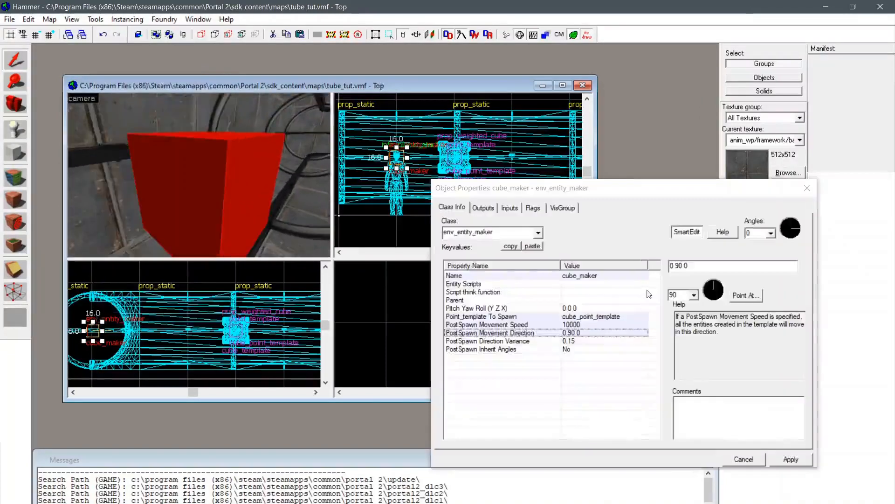
left_click(749, 461)
key("z")
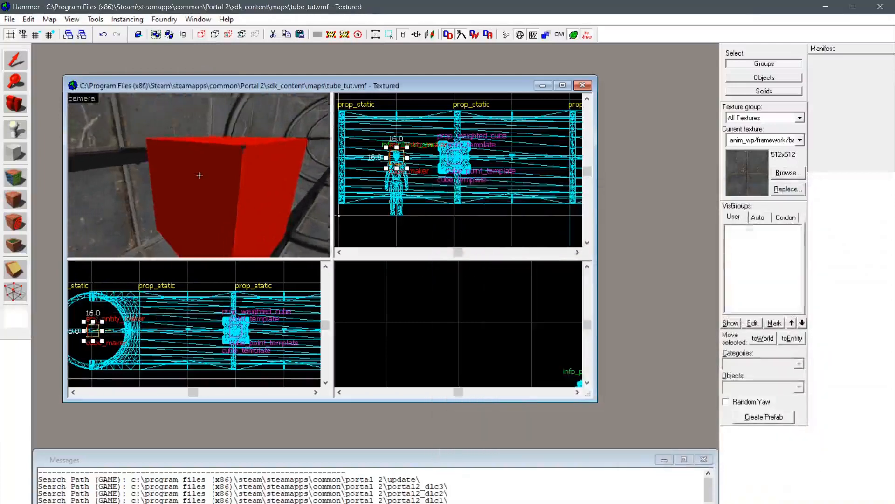
key("w")
key("s")
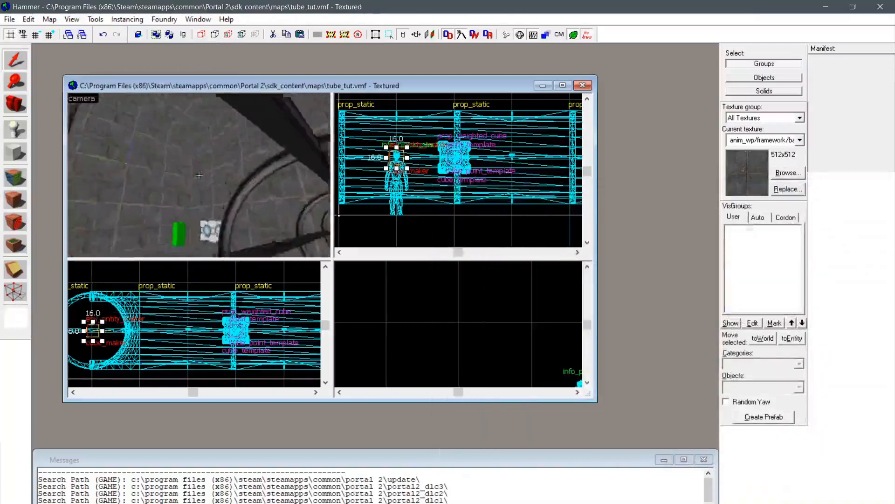
key("w")
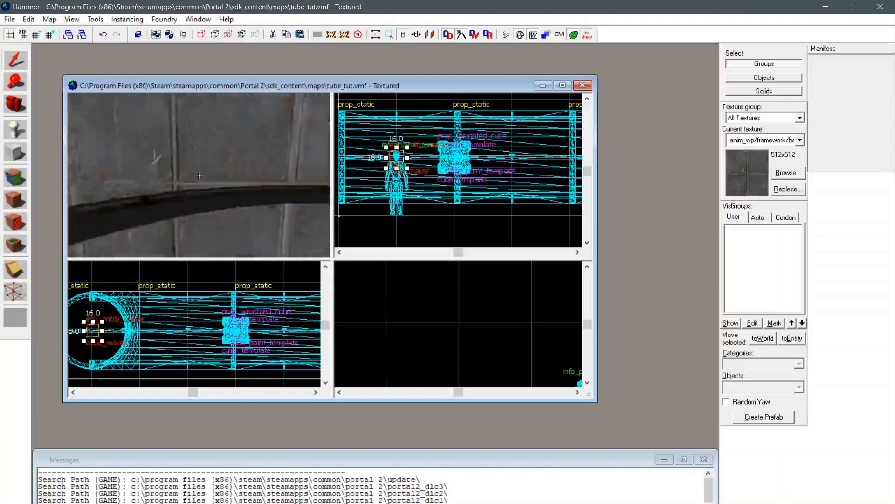
key("s")
key("w")
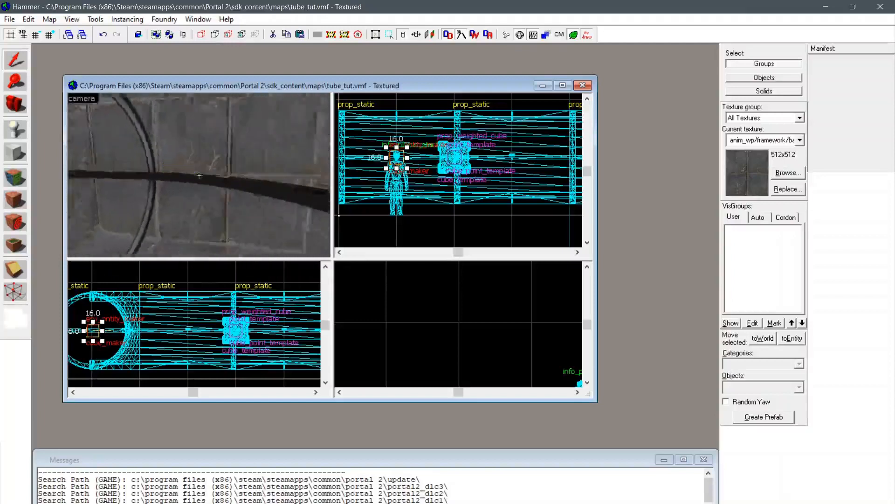
Step: Outline a 128 × 128 unit block in plan around the tube's horizontal corner bend
key("s")
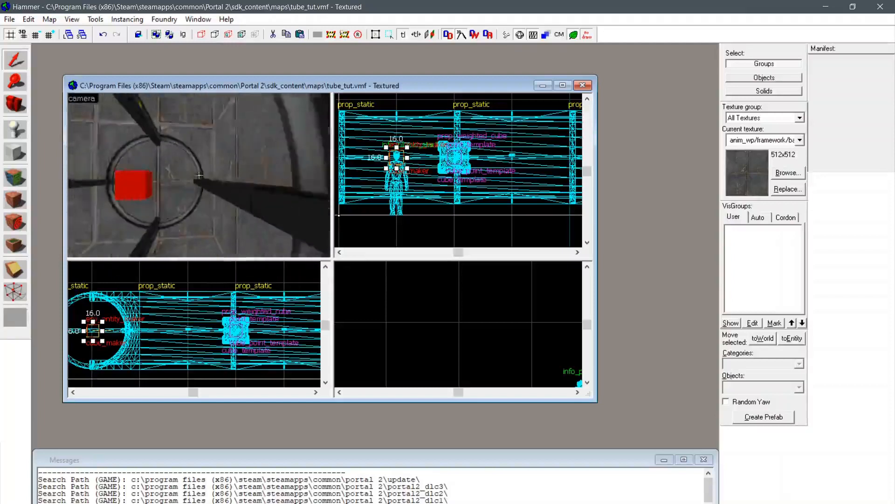
key("w")
key("w")
key("s")
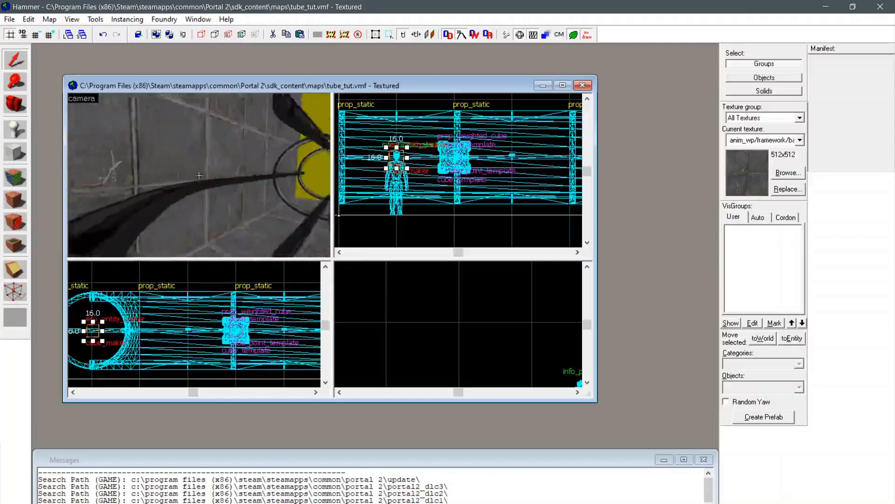
key("w")
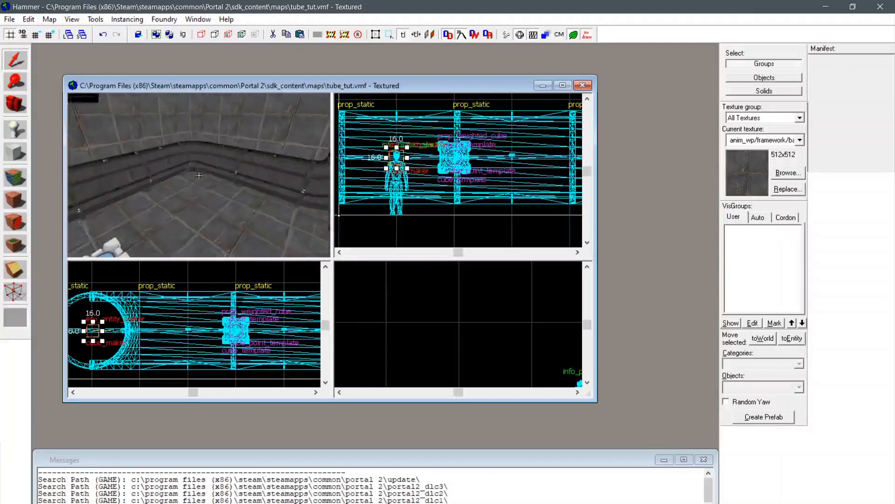
left_click(13, 152)
scroll(280, 217, "down", 4)
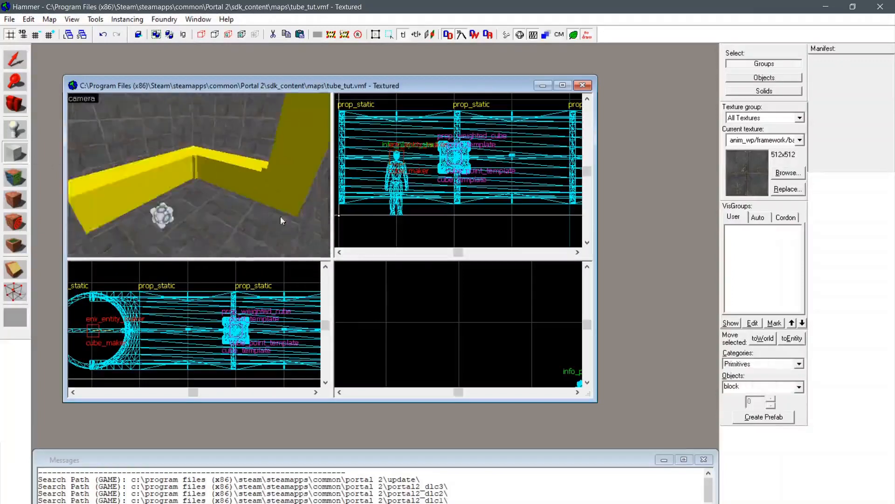
scroll(195, 112, "up", 2)
key("z")
key("w")
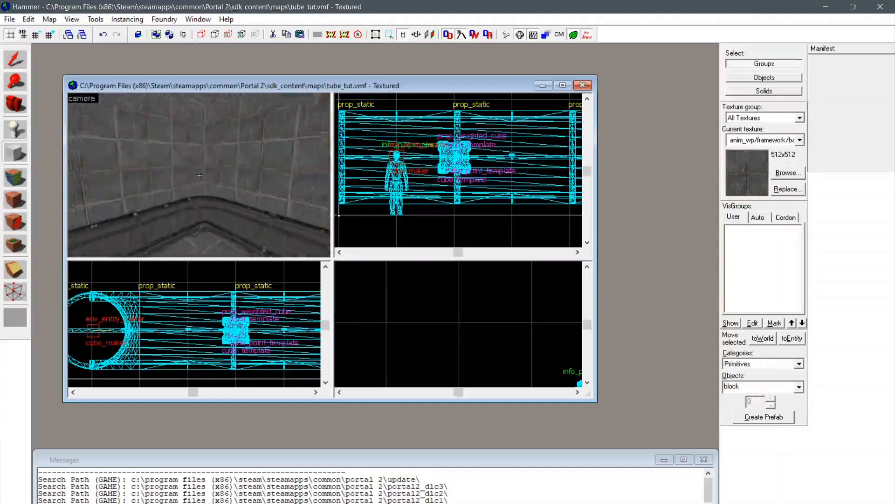
key("z")
scroll(559, 179, "down", 12)
scroll(560, 182, "up", 10)
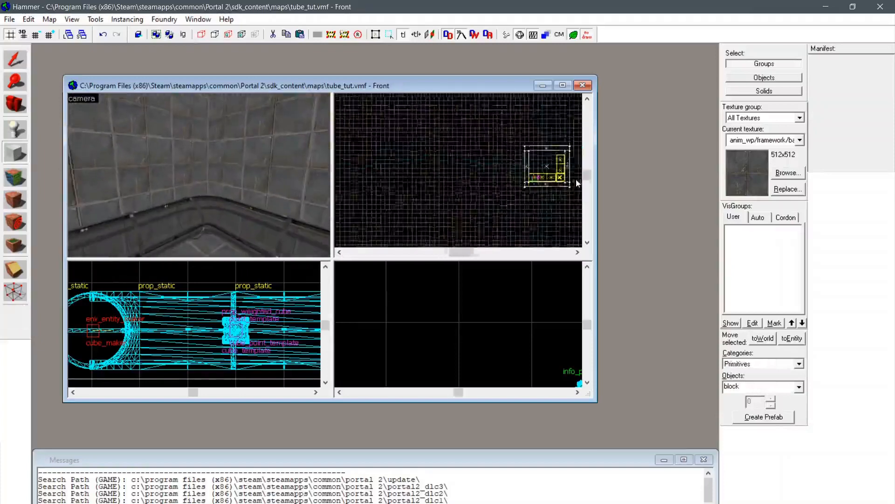
scroll(562, 178, "up", 2)
scroll(292, 320, "down", 8)
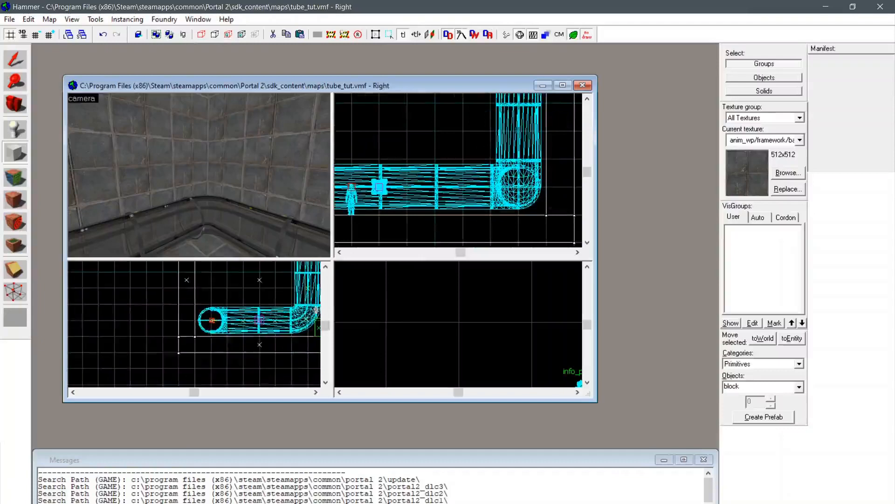
scroll(292, 321, "up", 6)
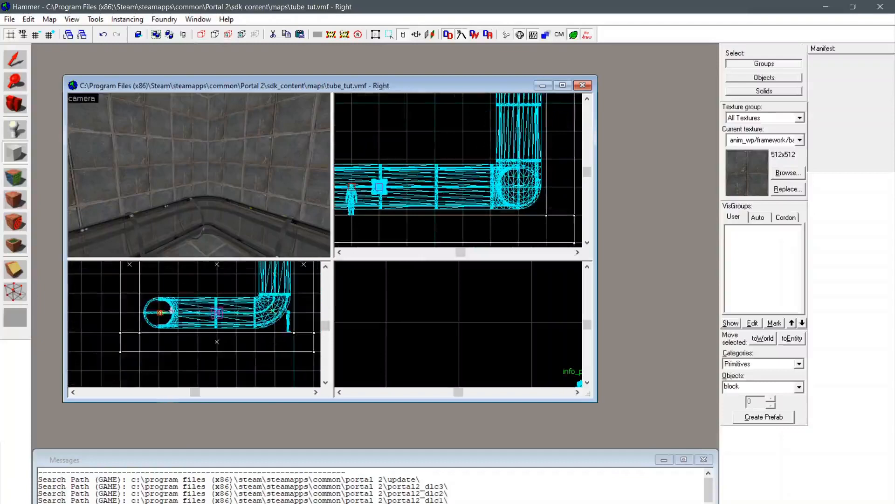
scroll(537, 242, "down", 3)
scroll(405, 309, "down", 6)
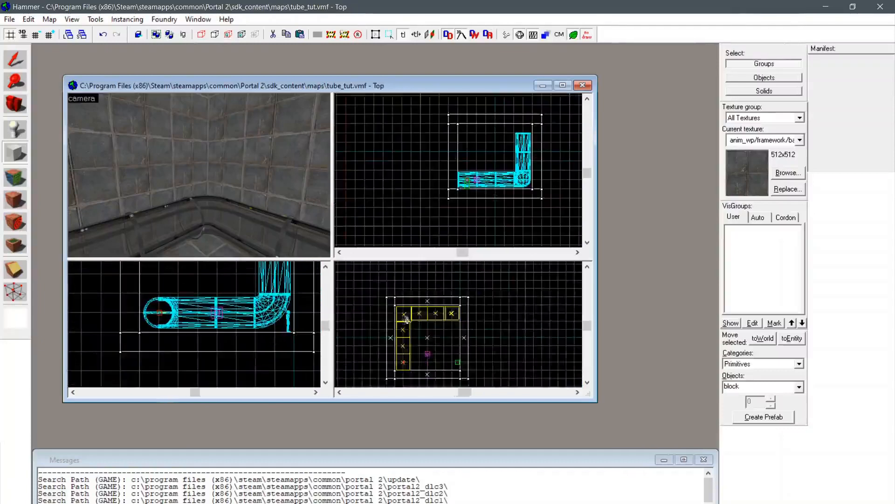
scroll(405, 309, "up", 3)
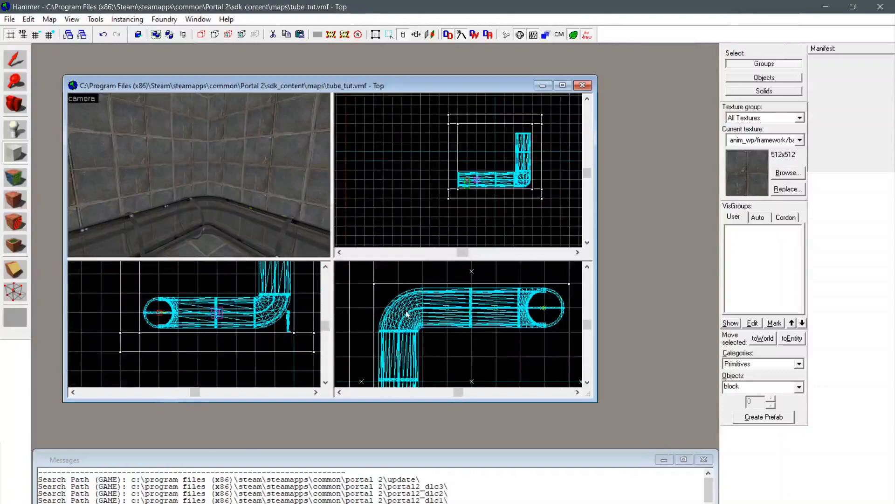
left_click_drag(379, 289, 425, 329)
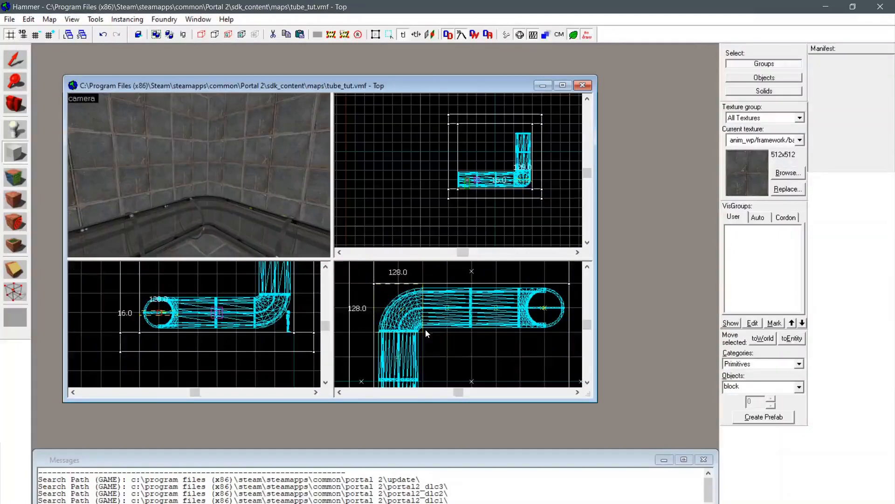
Step: Filter the textures for trigger and choose tools/toolstrigger as the current texture
left_click(788, 173)
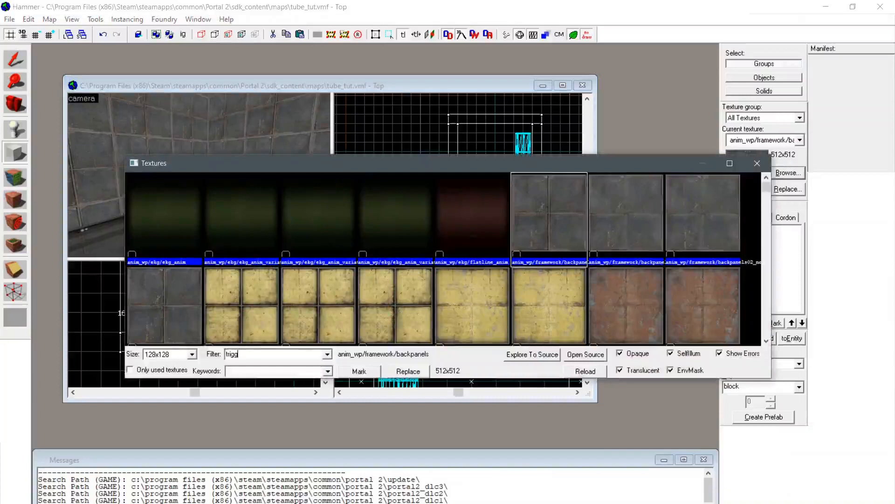
type("trigge")
double_click(225, 202)
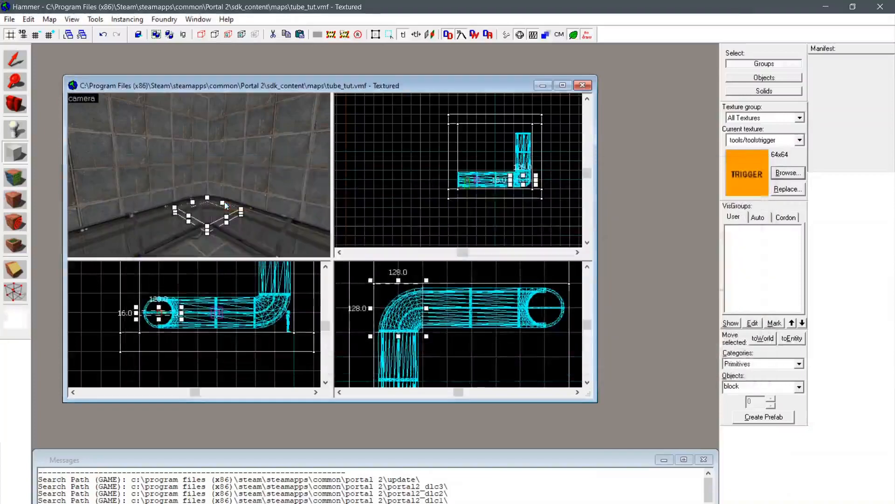
Step: Extend the outlined block to 128 units high so it encloses the tube bend, and create the trigger brush
left_click(161, 314)
left_click_drag(160, 308, 159, 335)
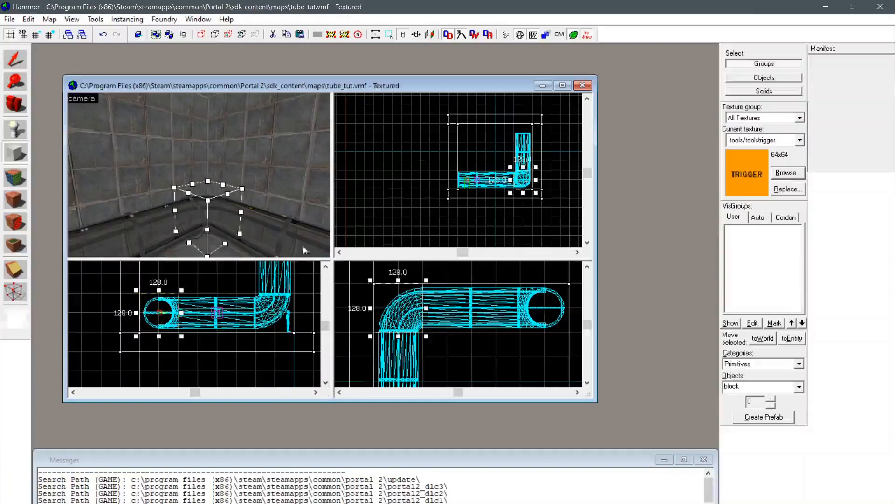
key("Return")
Step: Tie the trigger brush at the bend to an entity and set its class to trigger_push
key("w")
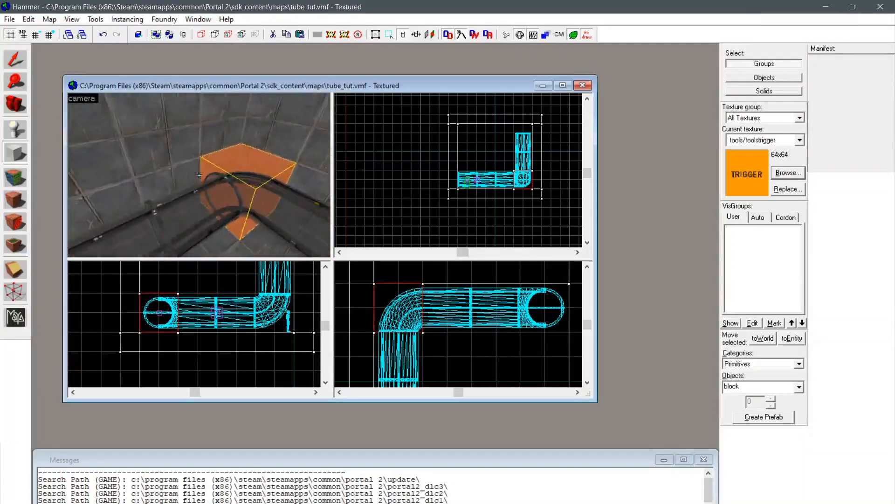
key("z")
left_click(17, 60)
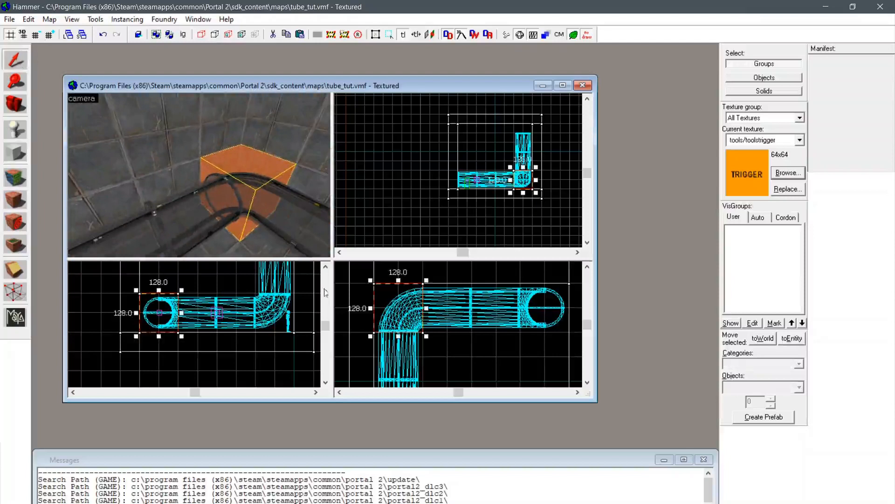
right_click(401, 300)
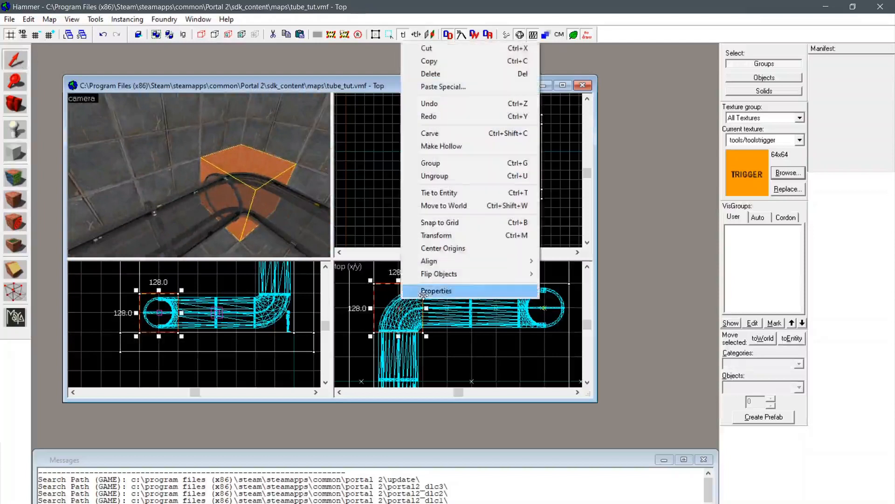
left_click(424, 295)
key("ctrl+t")
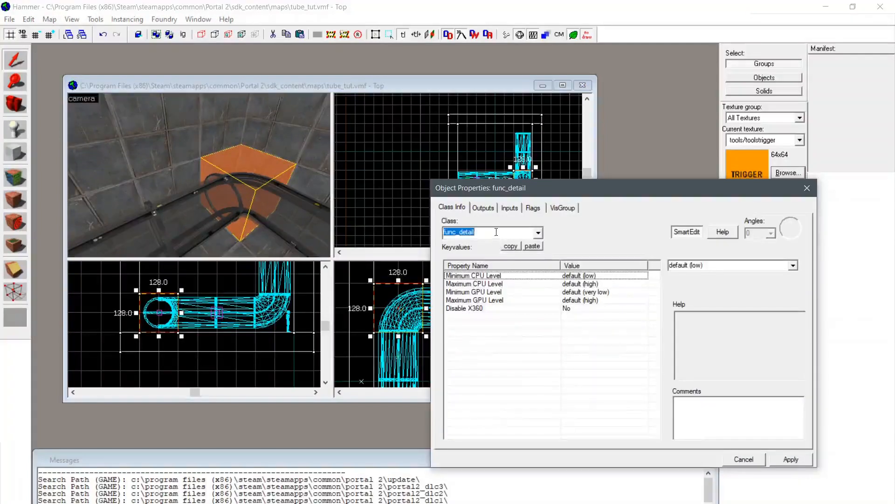
type("trigger_push")
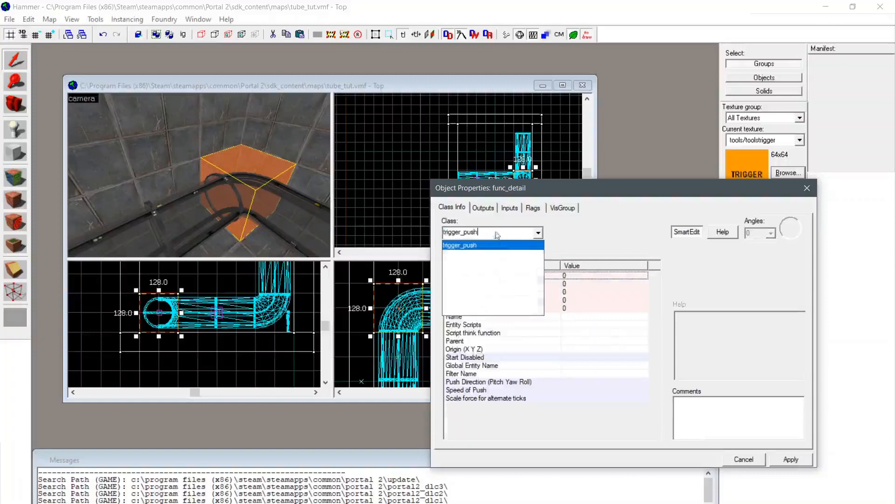
left_click(485, 245)
left_click(791, 459)
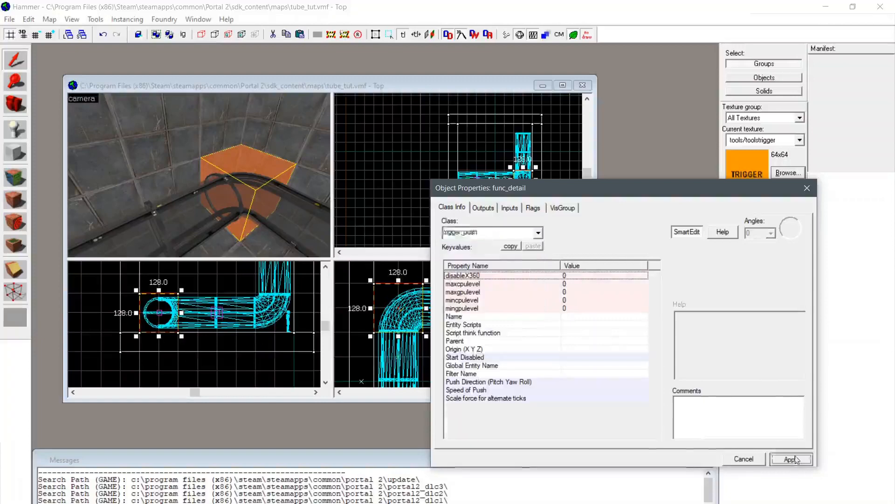
left_click(752, 459)
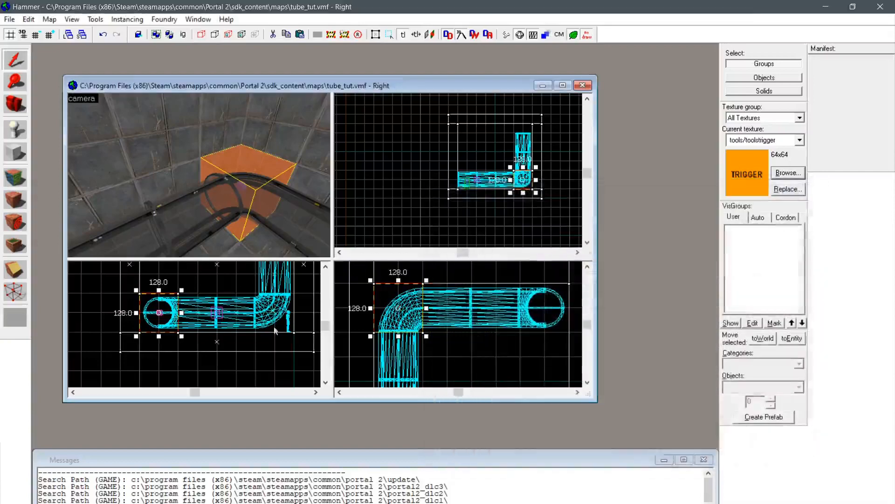
Step: Set the Speed of Push of the trigger_push brush to 10000 and close its properties
right_click(391, 295)
left_click(411, 279)
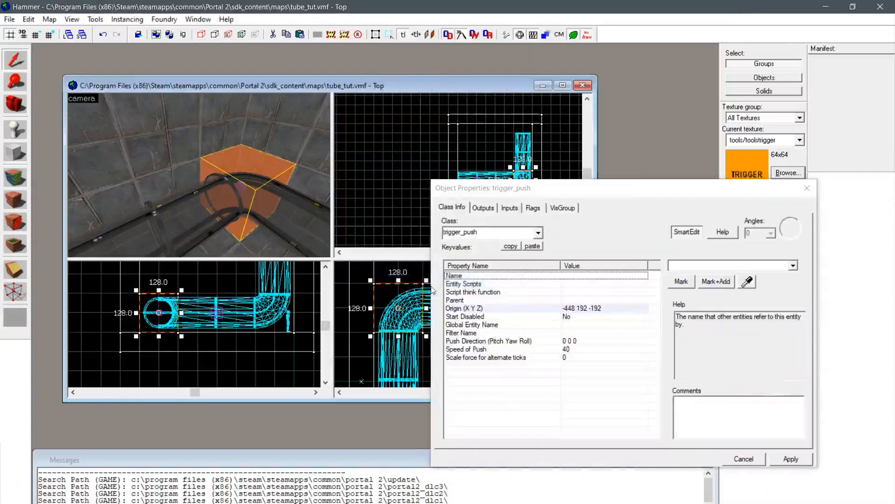
left_click(521, 341)
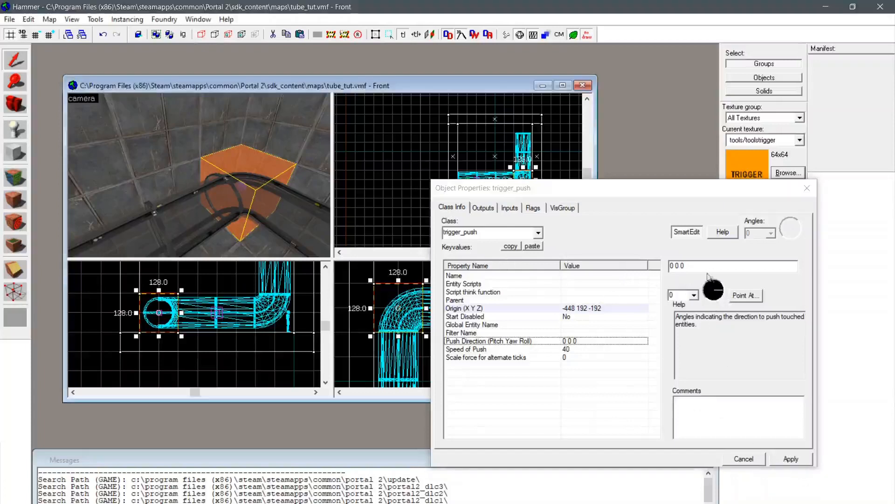
left_click(581, 350)
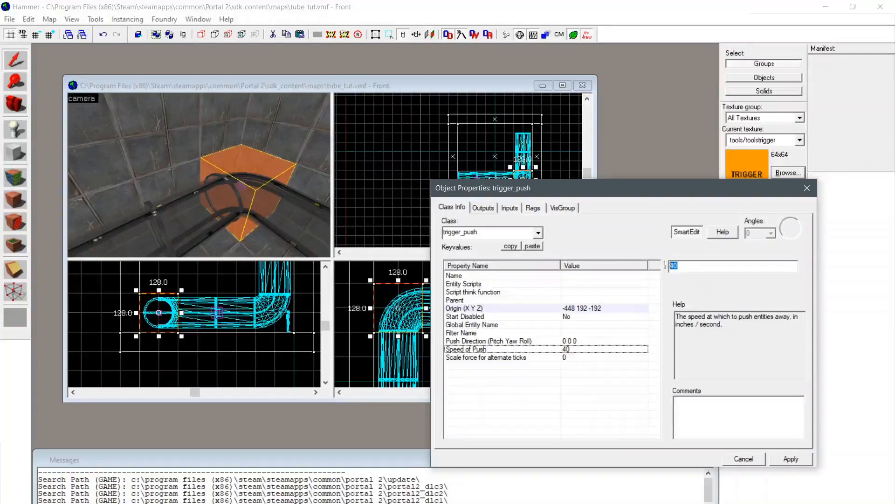
type("10000")
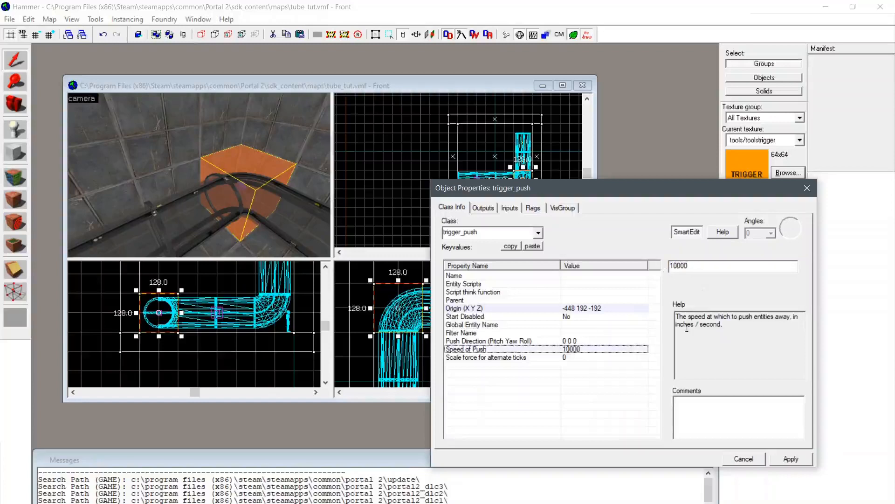
left_click(745, 460)
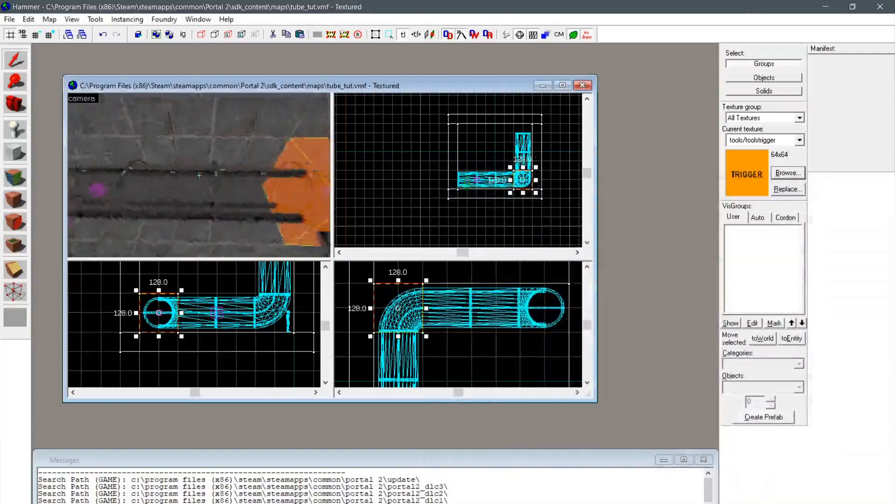
Step: Shrink the trigger_push brush to 128 × 64 units in plan by pulling in its side facing the incoming straight tube
key("w")
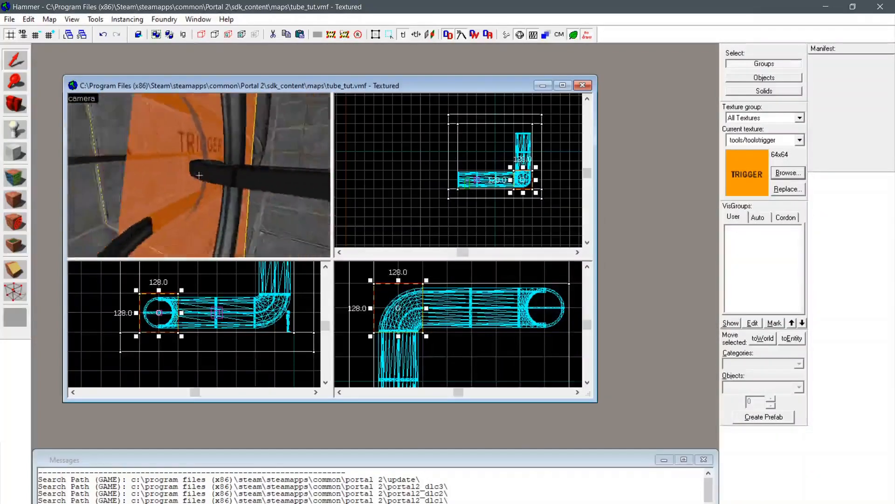
key("s")
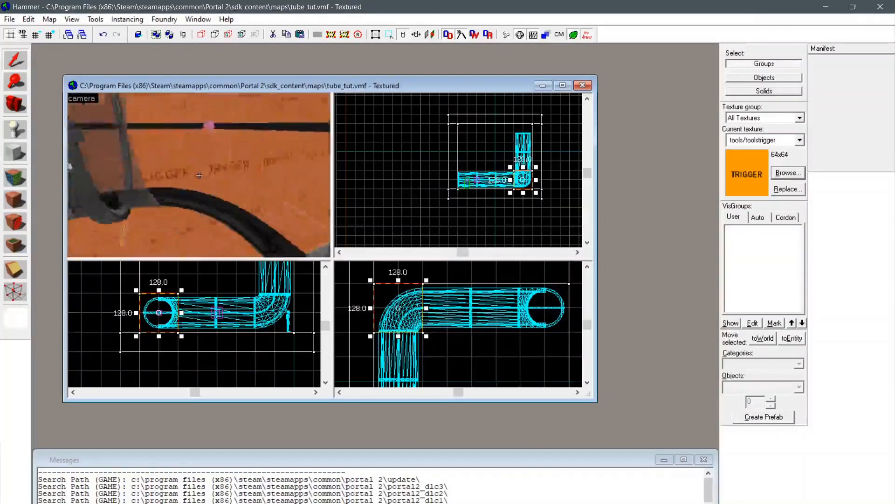
key("z")
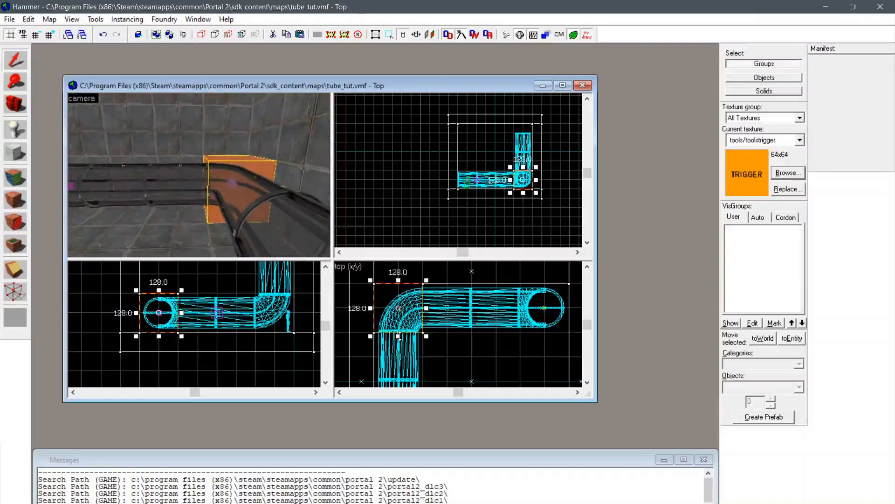
left_click_drag(399, 336, 399, 311)
key("z")
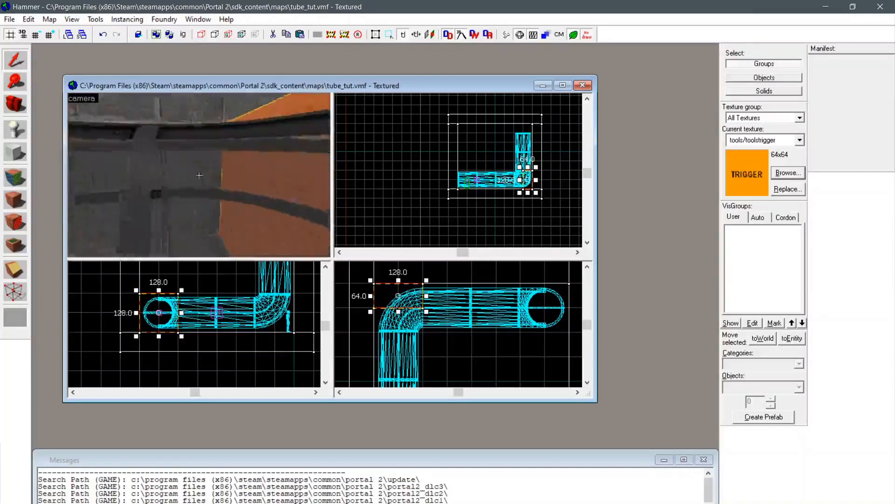
key("w")
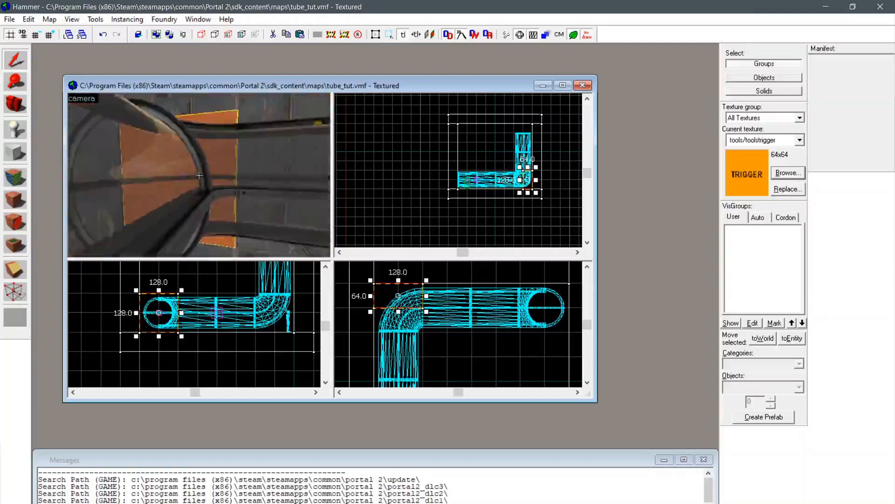
key("w")
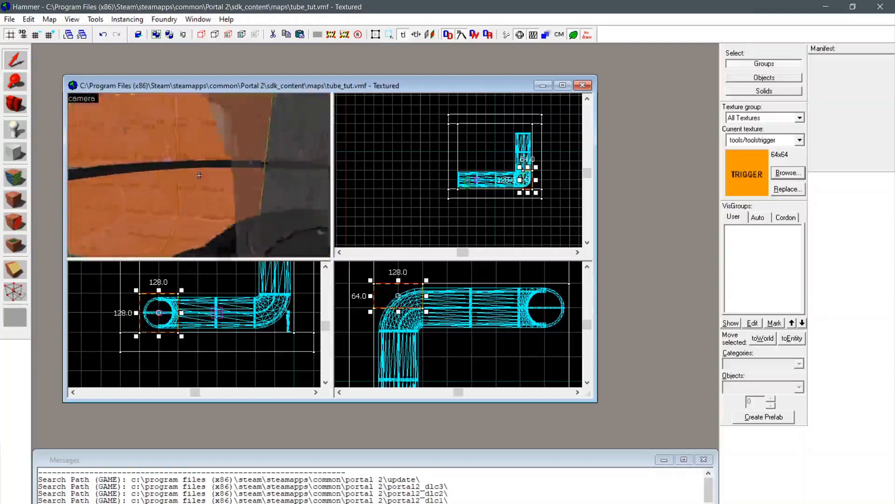
key("w")
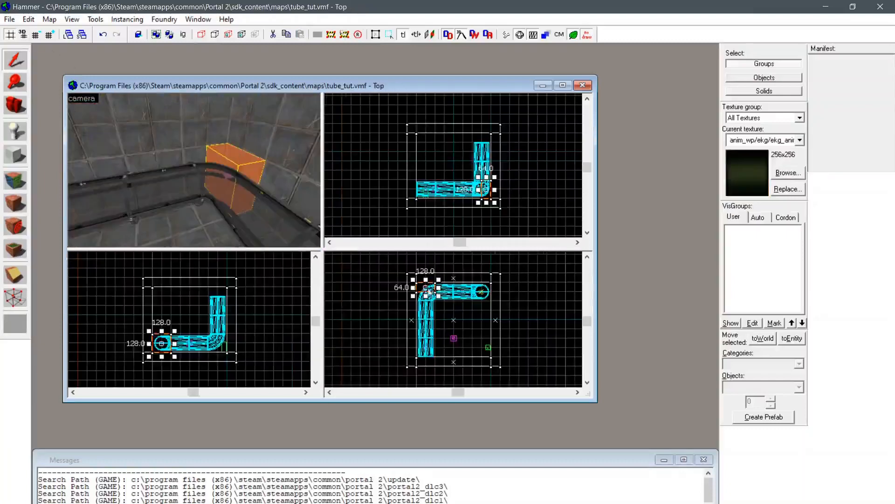
Step: Enable the Physics Objects flag on the trigger_push brush at the bend and apply the change
right_click(427, 288)
left_click(426, 301)
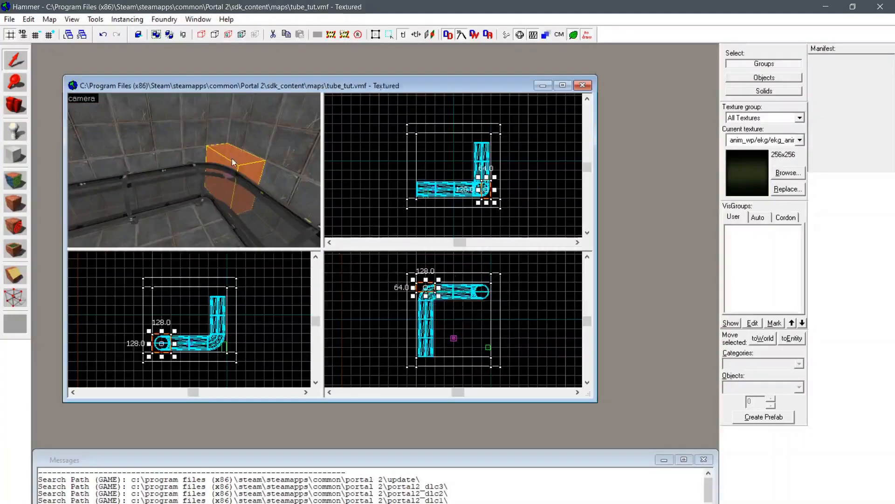
right_click(423, 284)
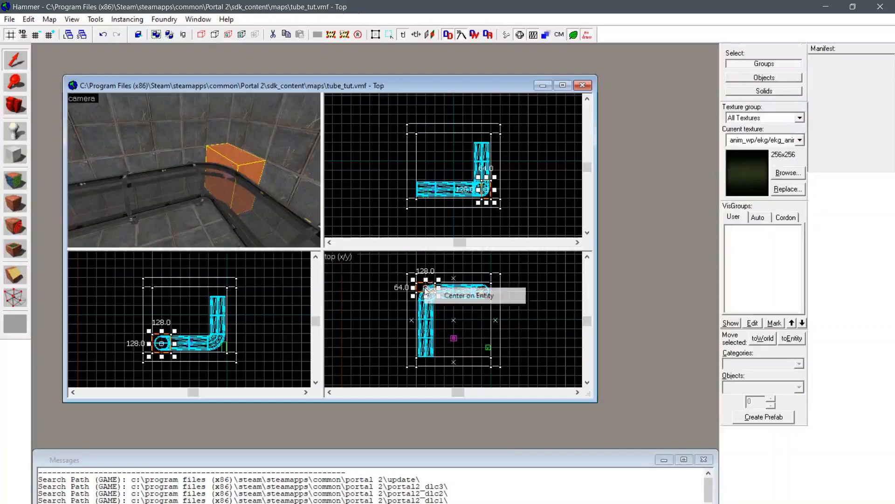
left_click(423, 287)
right_click(422, 285)
left_click(438, 278)
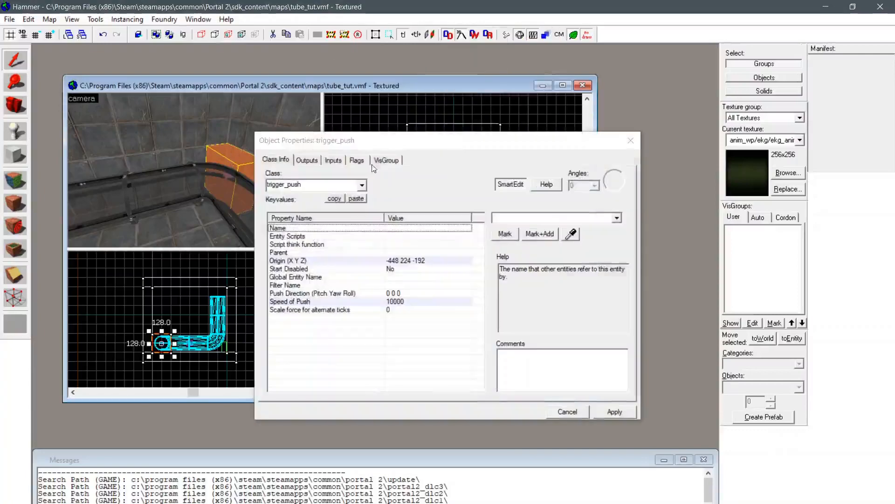
left_click(355, 161)
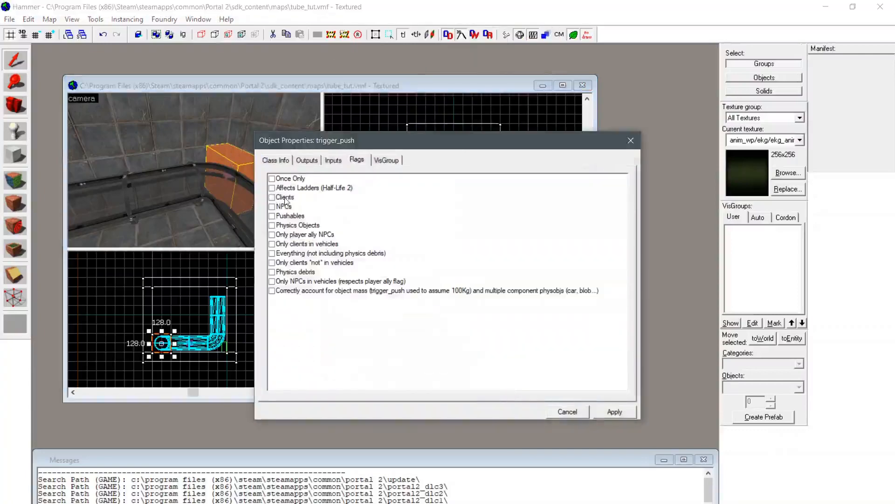
left_click(272, 225)
left_click(614, 411)
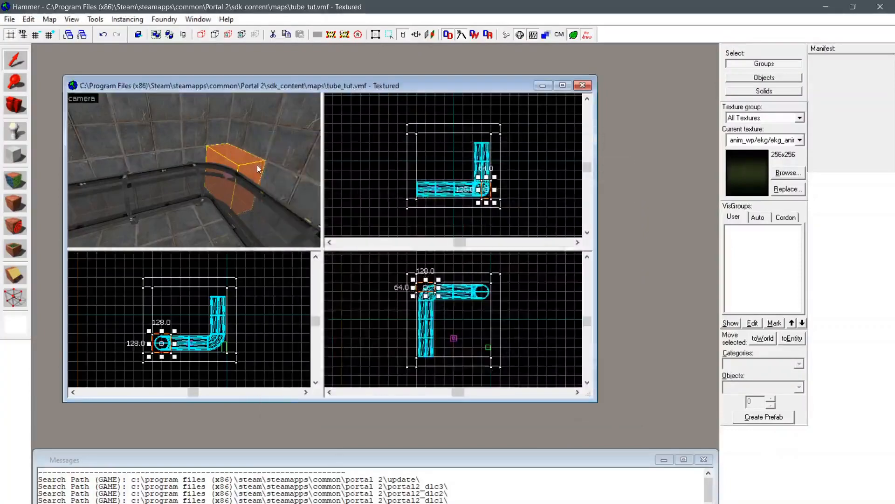
Step: Compile and run the map with BSP, VIS and RAD all set to Normal
key("s")
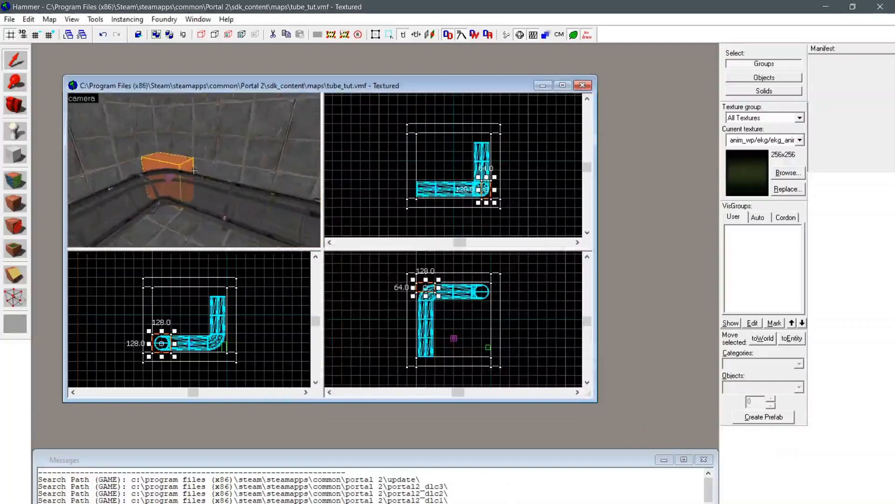
left_click_drag(194, 171, 195, 174)
left_click(9, 19)
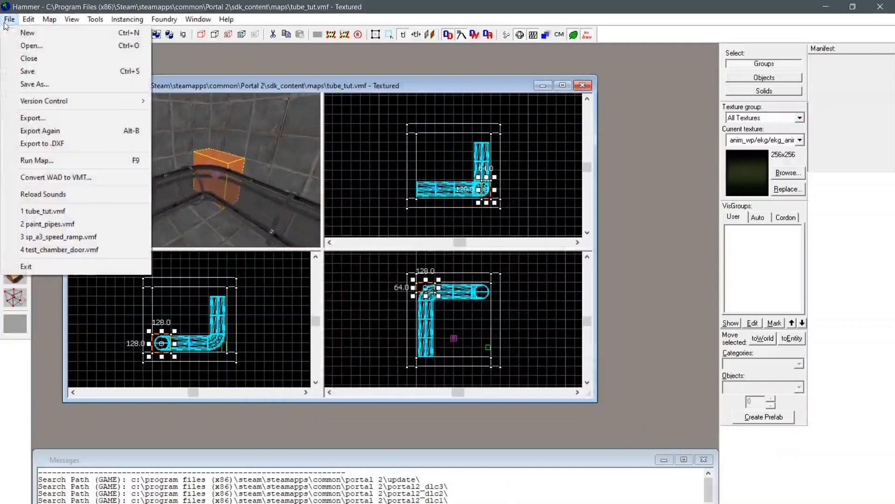
left_click(37, 161)
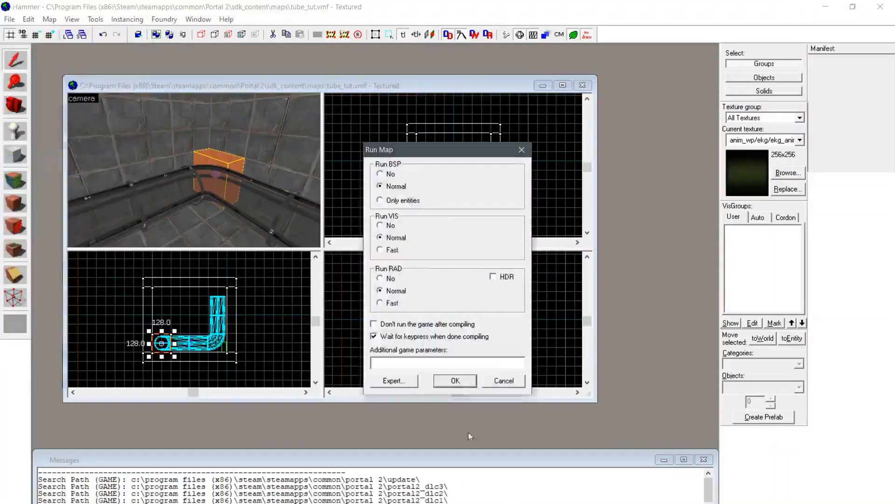
left_click(456, 381)
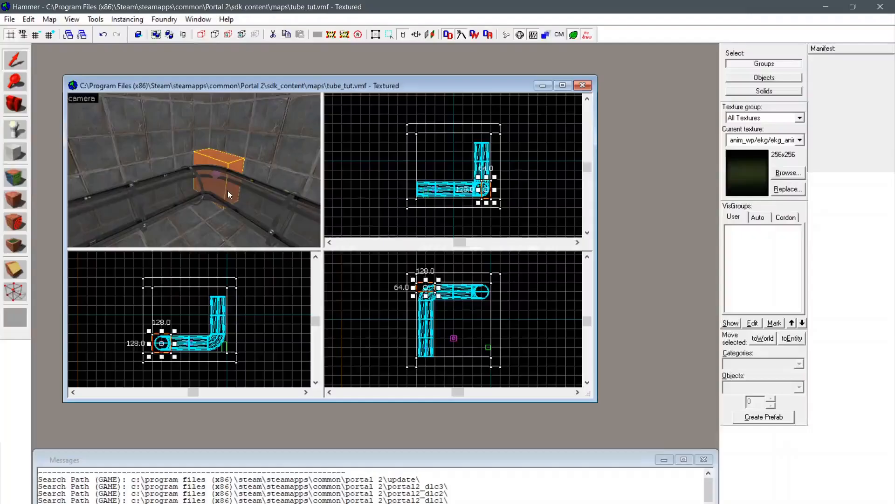
key("z")
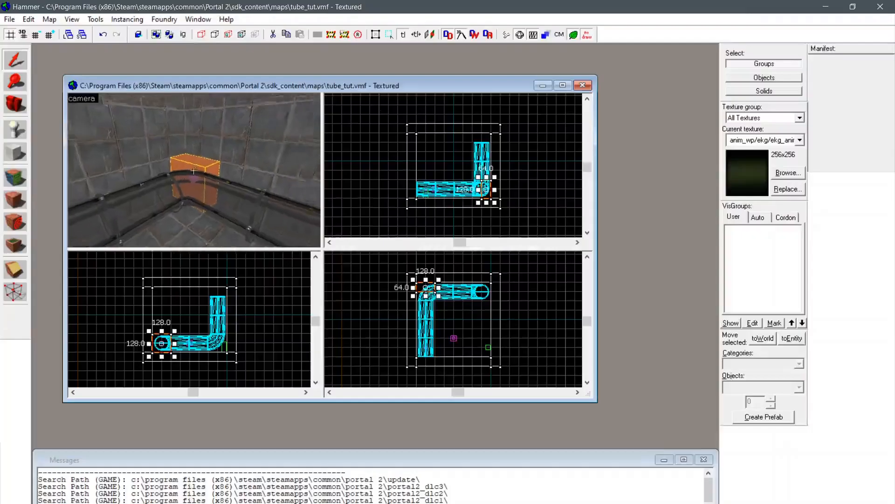
key("s")
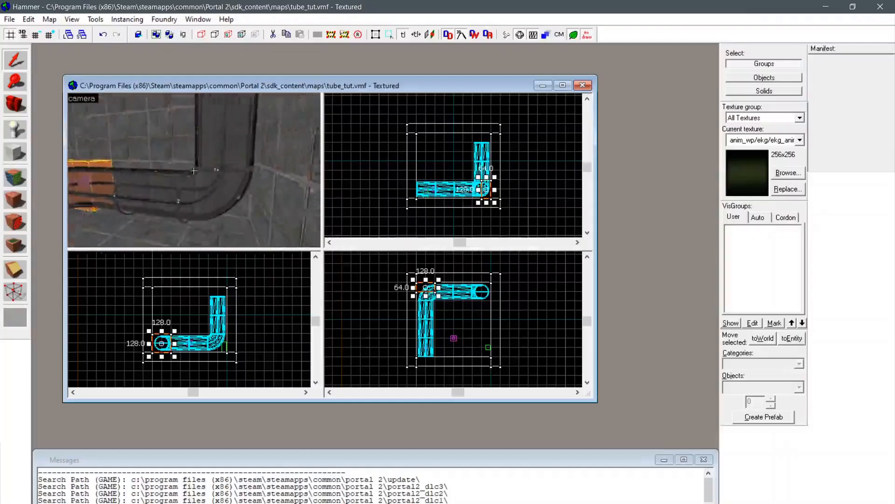
key("s")
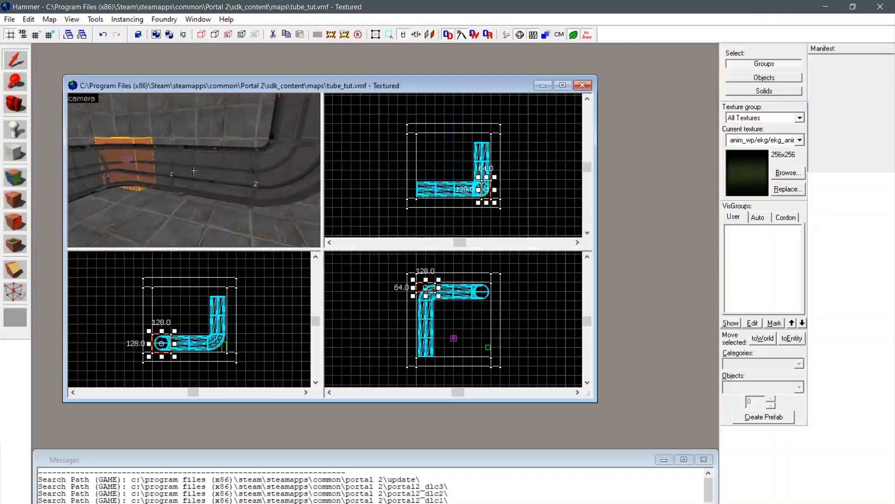
left_click(16, 157)
scroll(459, 294, "up", 5)
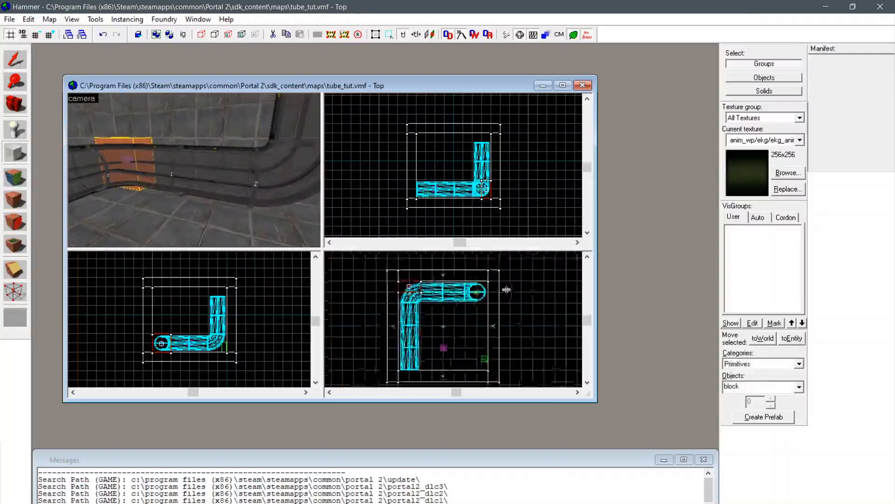
scroll(459, 294, "up", 2)
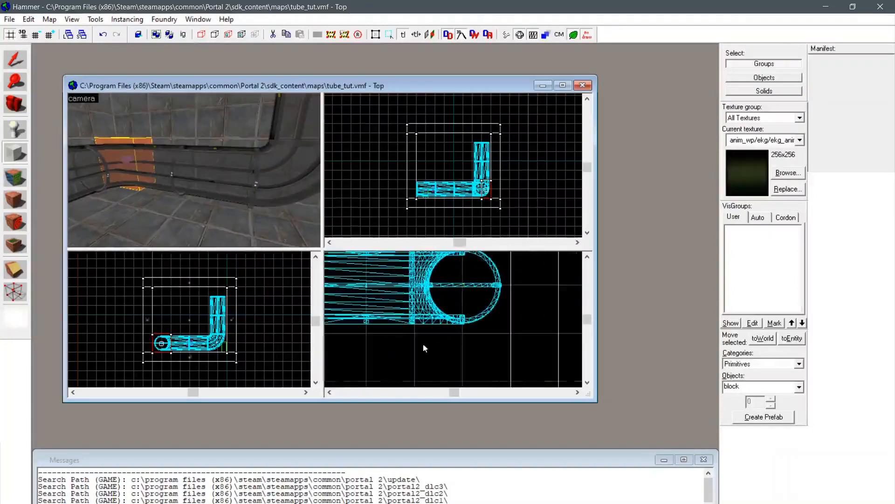
scroll(458, 311, "down", 2)
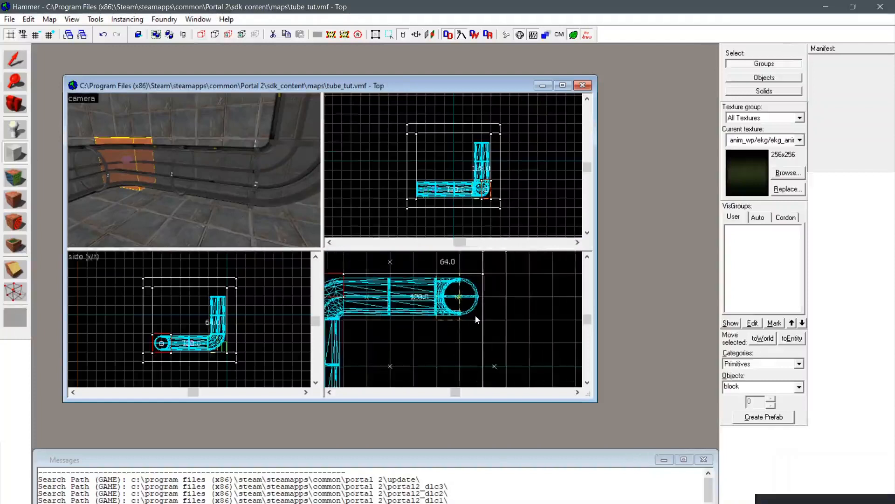
left_click_drag(485, 321, 433, 270)
key("z")
key("d")
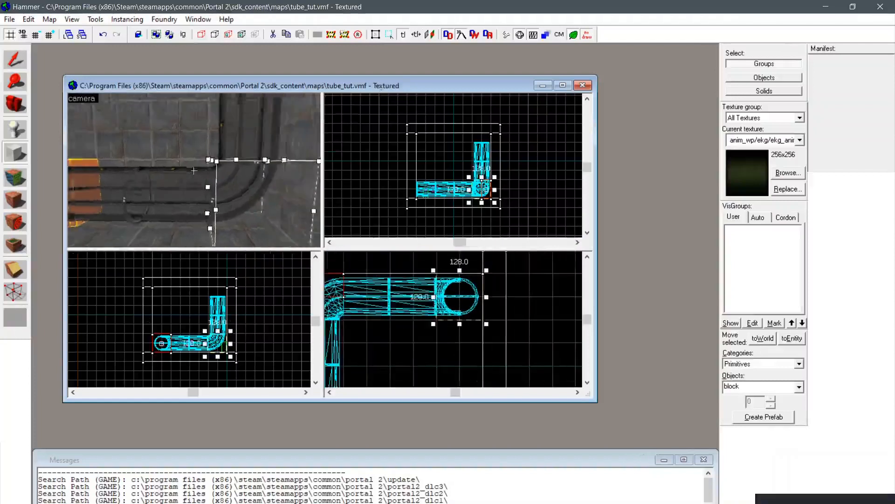
key("Return")
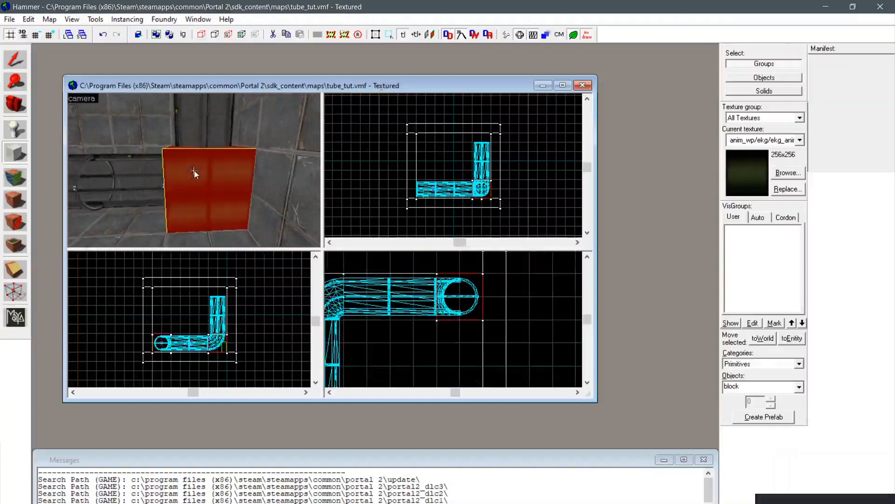
key("ctrl+z")
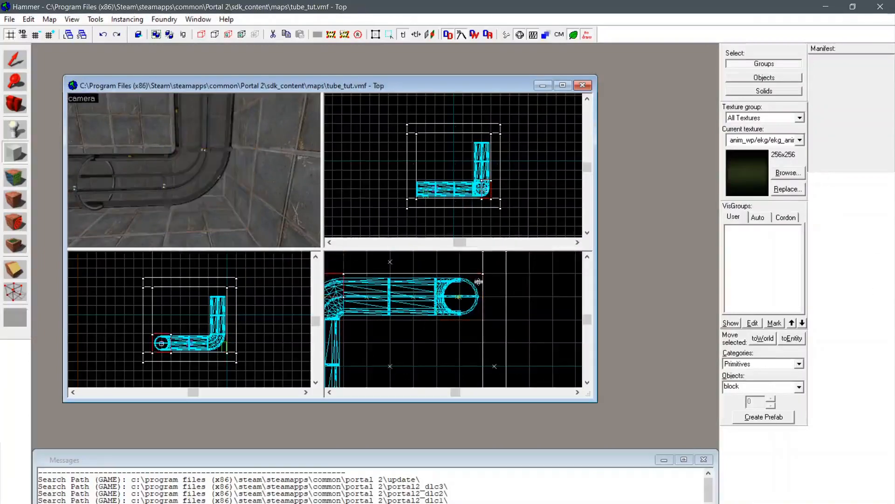
Step: Create a 128 × 128 × 128 unit brush around the bend where the tube turns upward, textured with tools/toolstrigger
left_click_drag(484, 274, 435, 321)
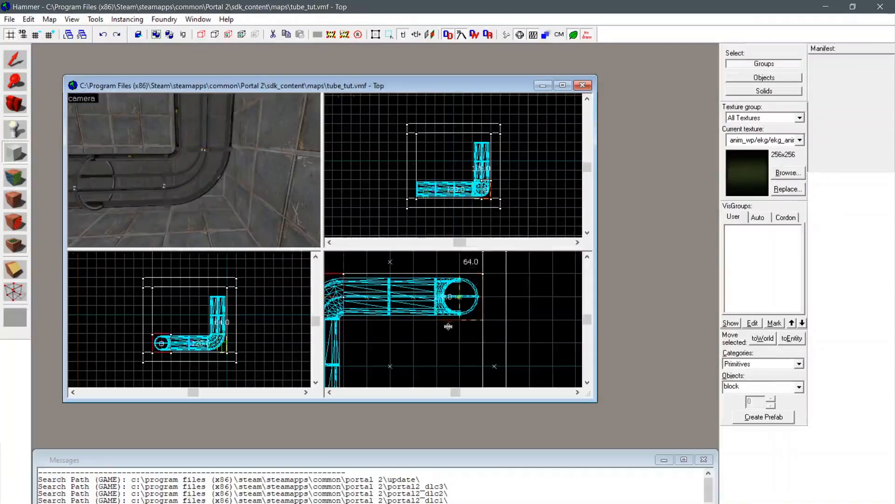
left_click(788, 173)
type("tri")
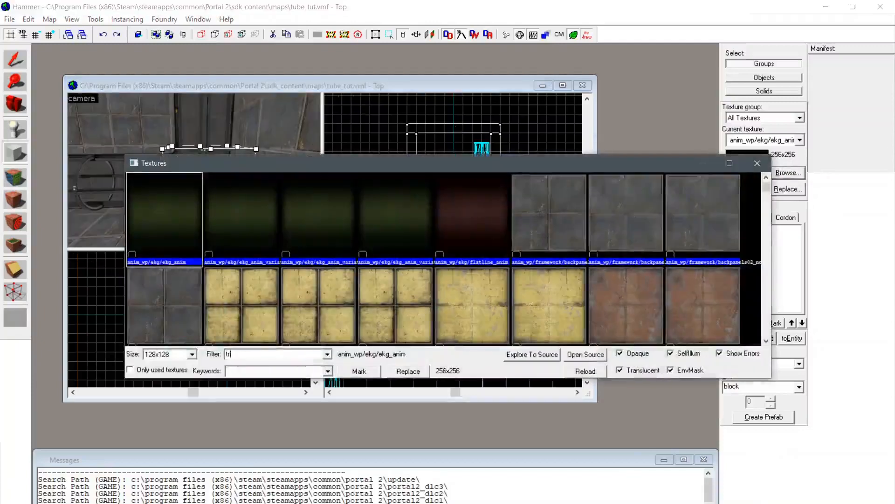
type("gg")
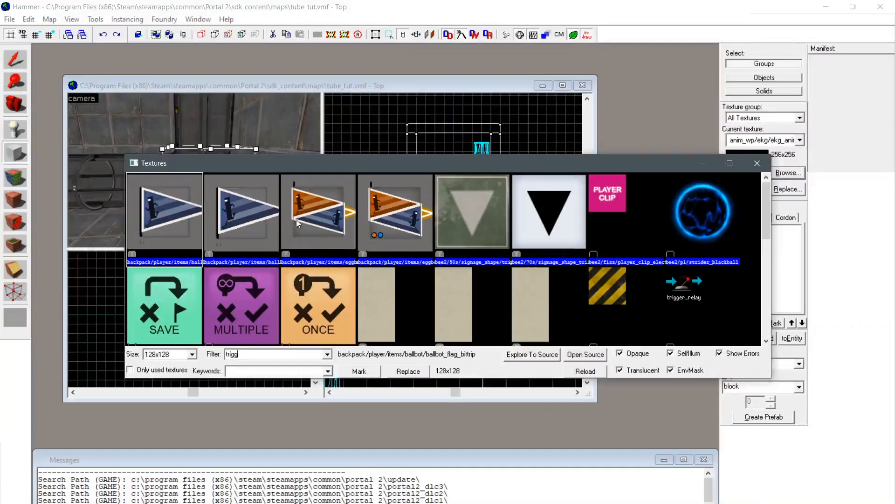
type("er")
double_click(238, 196)
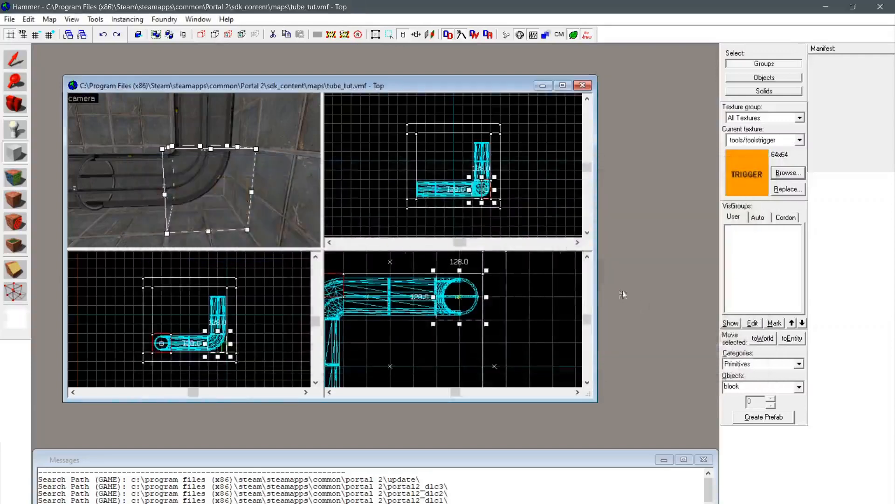
key("shift+t")
left_click(9, 64)
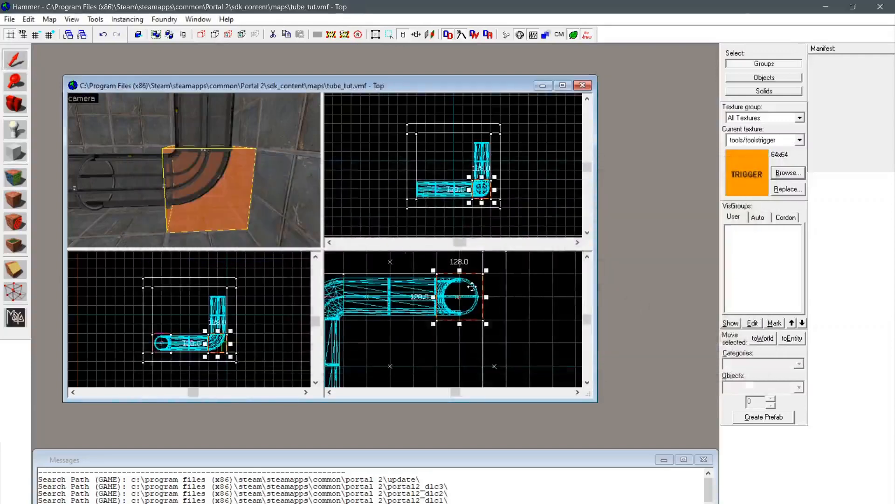
left_click(259, 199)
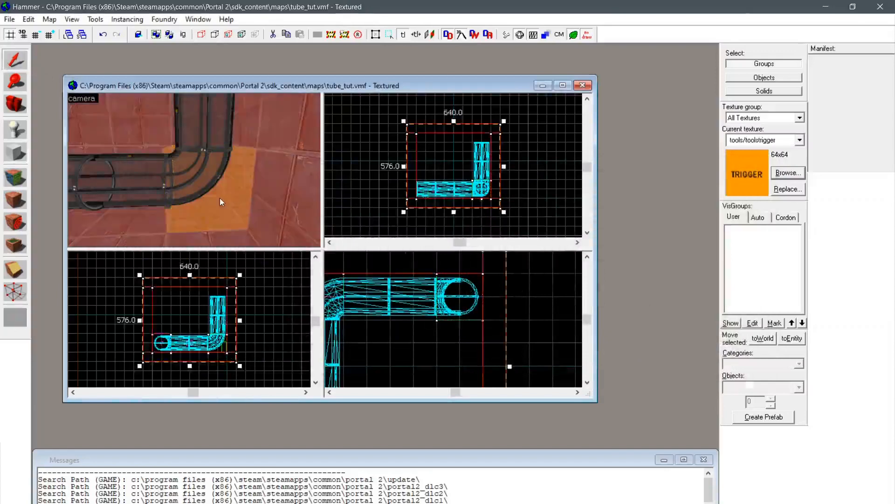
left_click(220, 198)
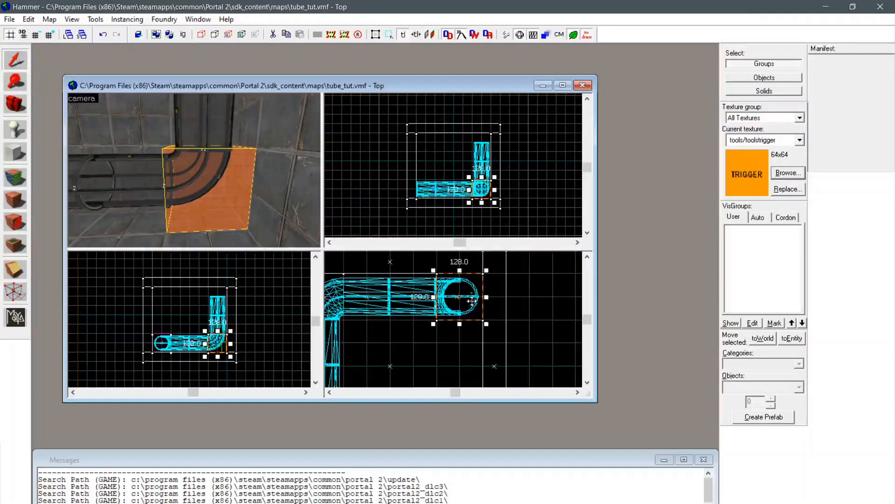
right_click(470, 286)
left_click(537, 284)
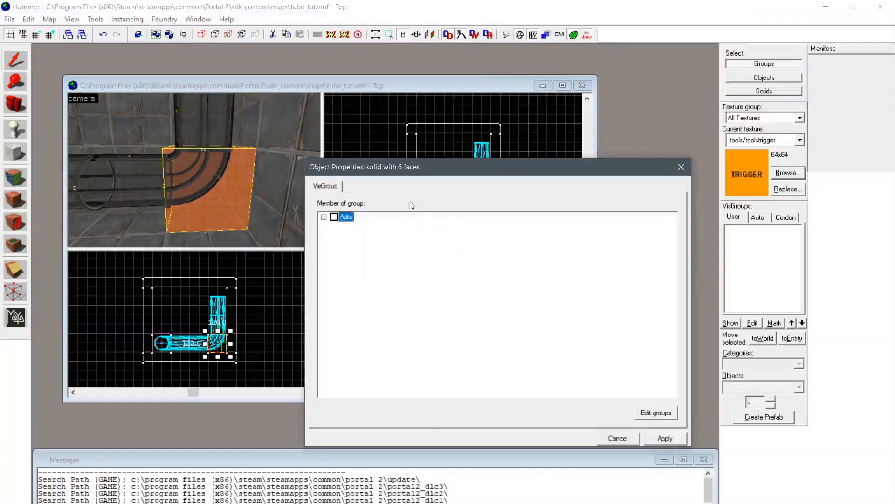
left_click(629, 440)
right_click(472, 301)
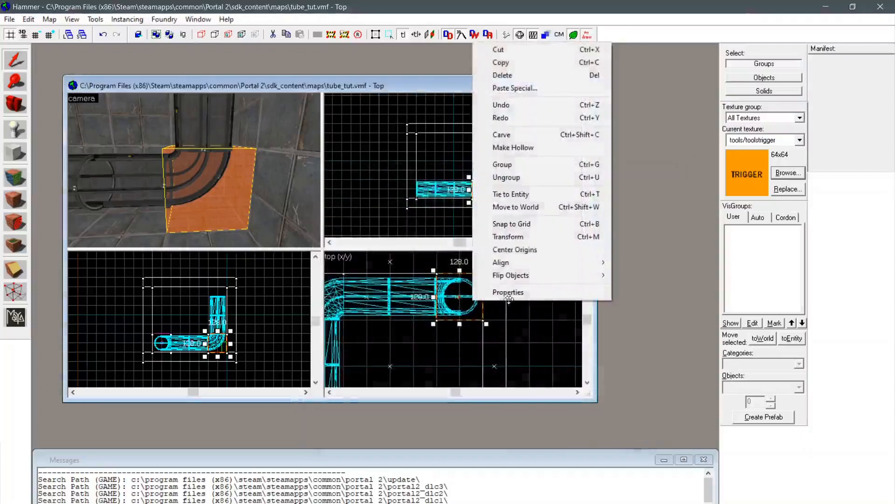
left_click(508, 295)
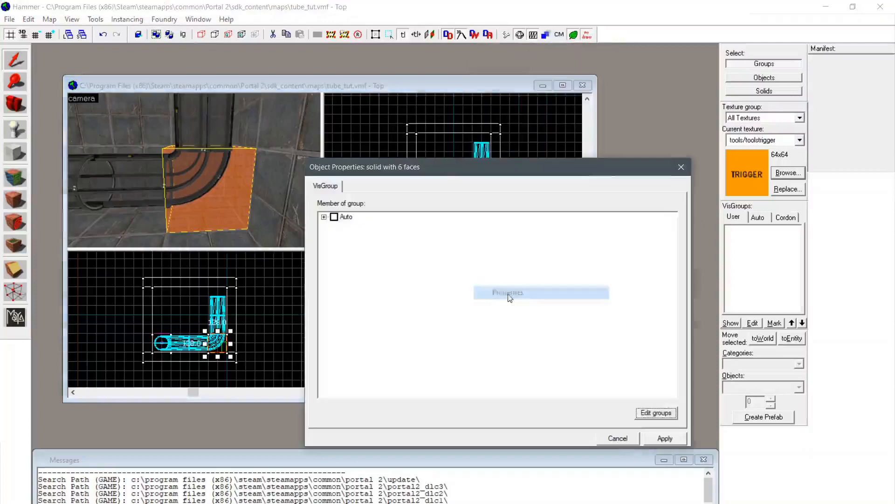
left_click(671, 413)
left_click(587, 401)
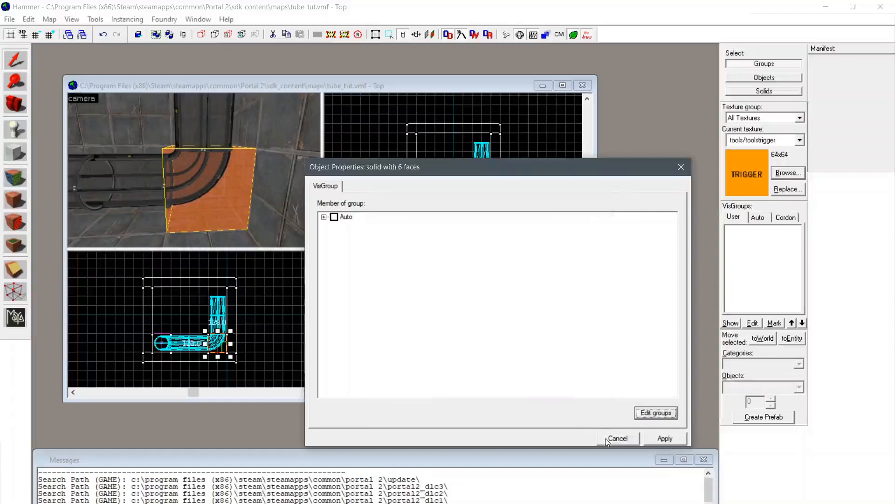
left_click(657, 438)
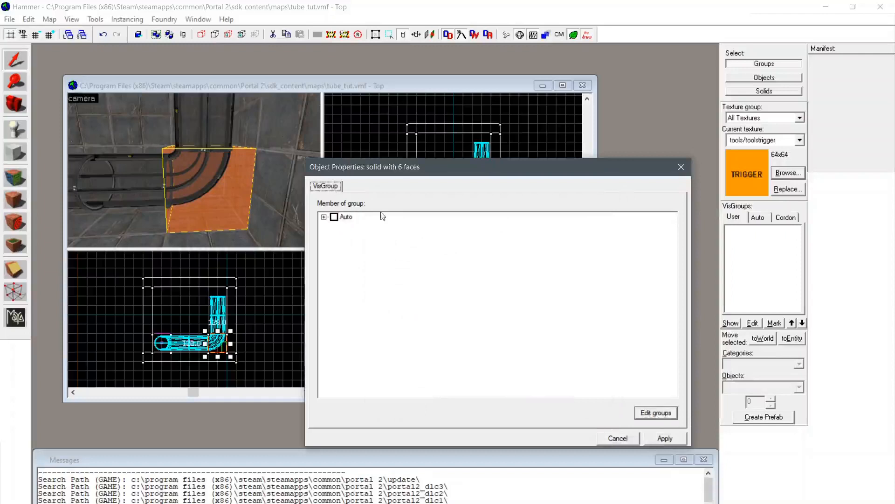
left_click_drag(362, 171, 363, 164)
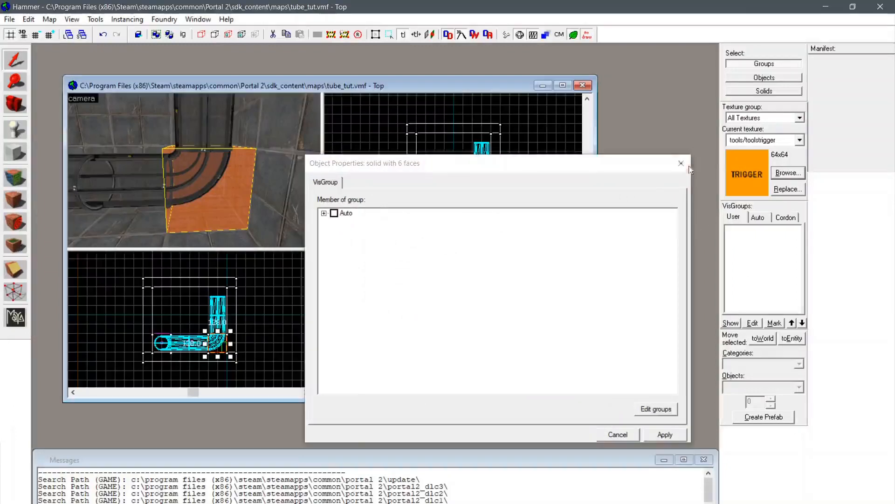
left_click(681, 163)
Step: Tie the trigger-textured brush at the upward bend to an entity and set its class to trigger_push
left_click(275, 208)
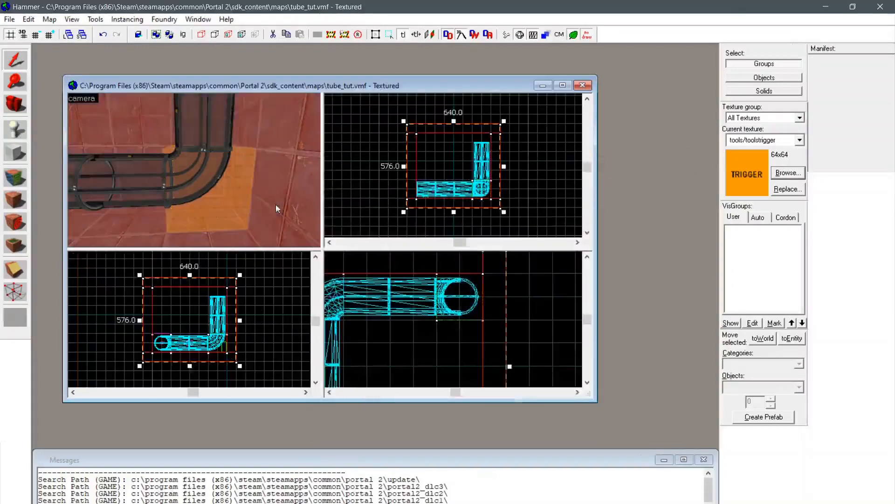
left_click(239, 194)
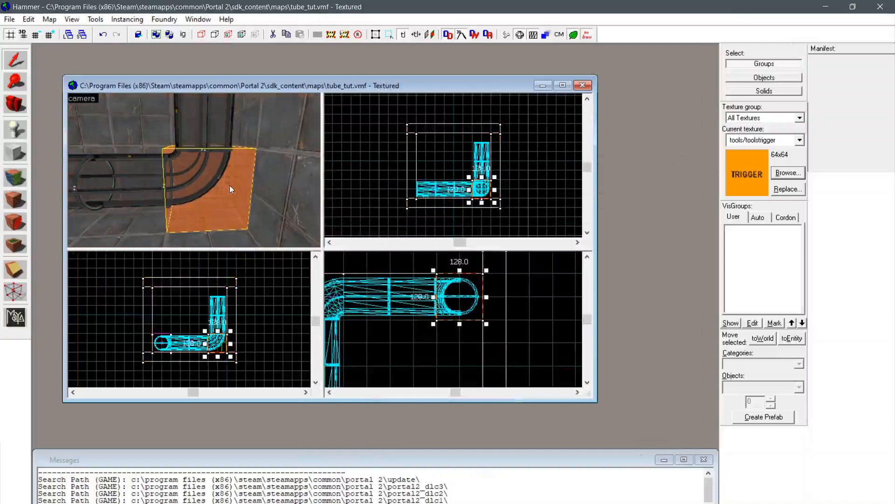
key("ctrl+t")
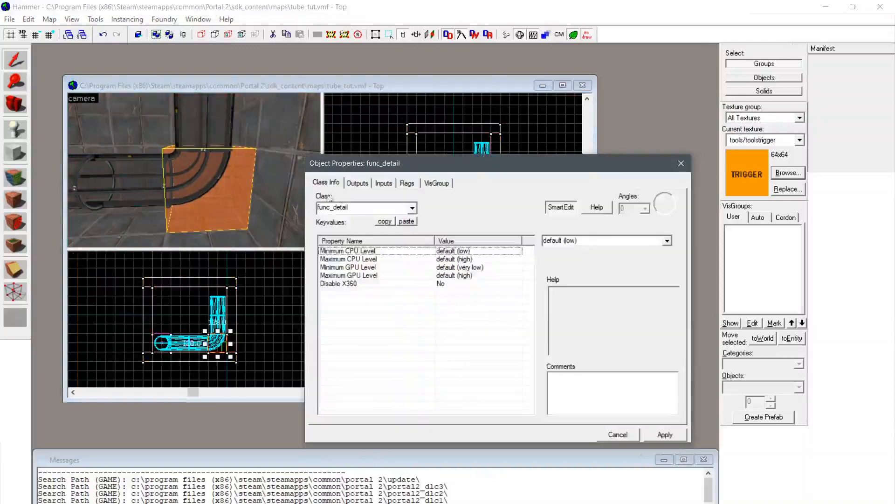
left_click_drag(358, 209, 298, 201)
left_click(366, 208)
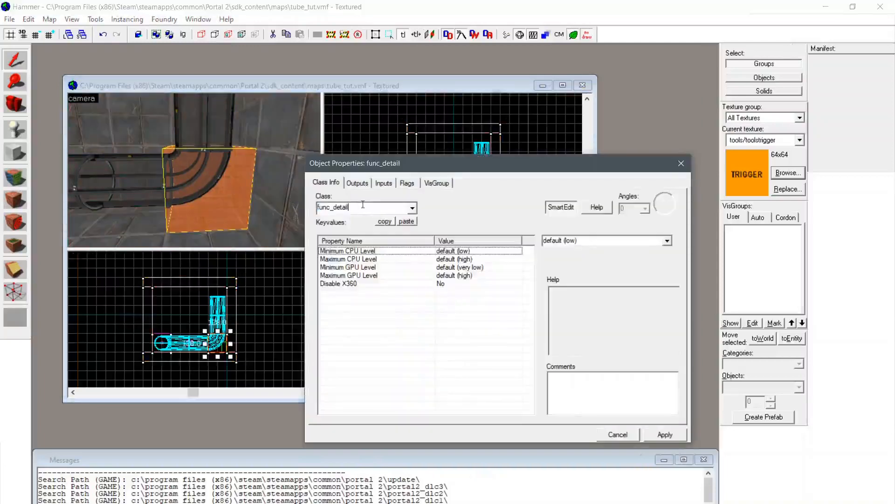
key("BackSpace")
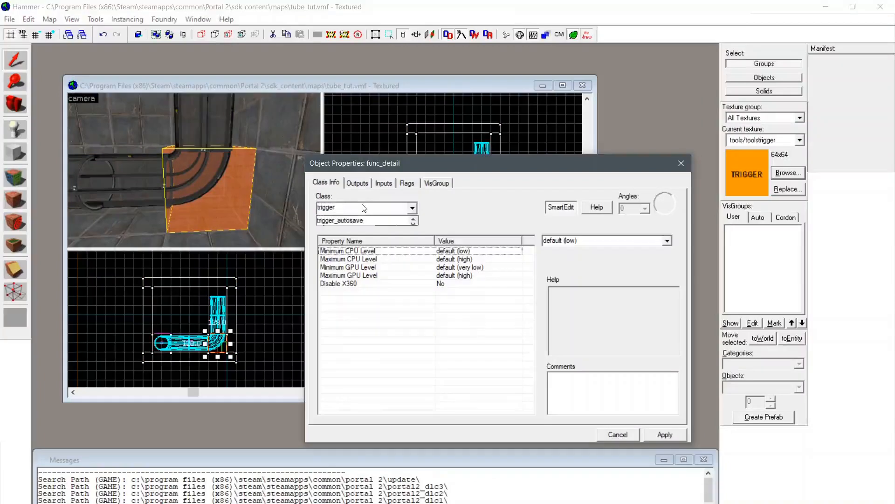
key("BackSpace")
left_click(326, 220)
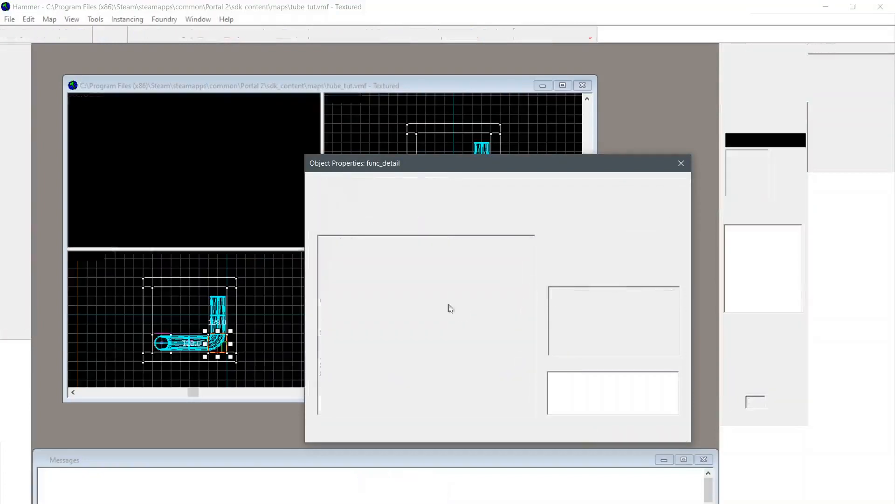
Step: Try a push speed of 10000 with an upward push direction on the trigger_push brush, and open its flags
left_click(430, 292)
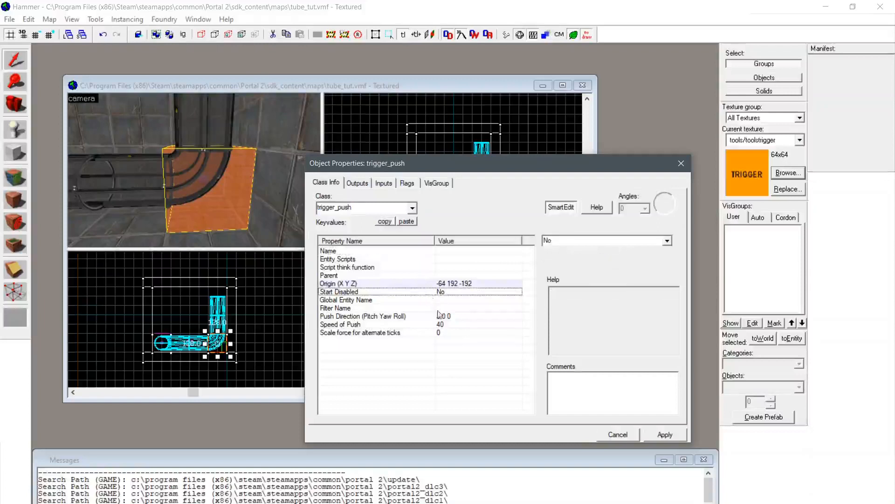
left_click(439, 315)
left_click(440, 325)
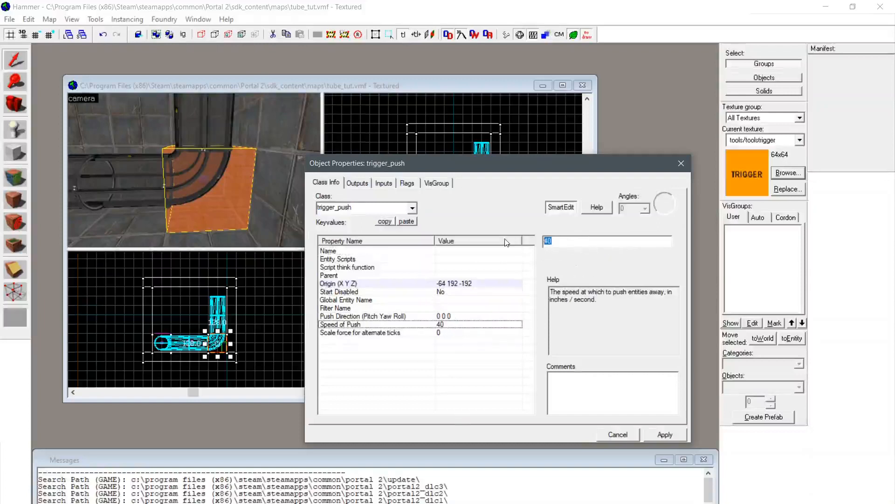
type("10000")
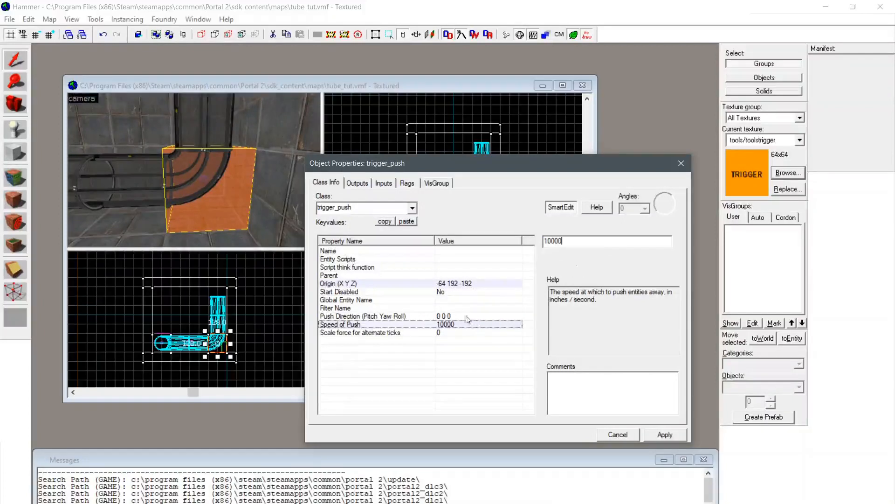
left_click(468, 317)
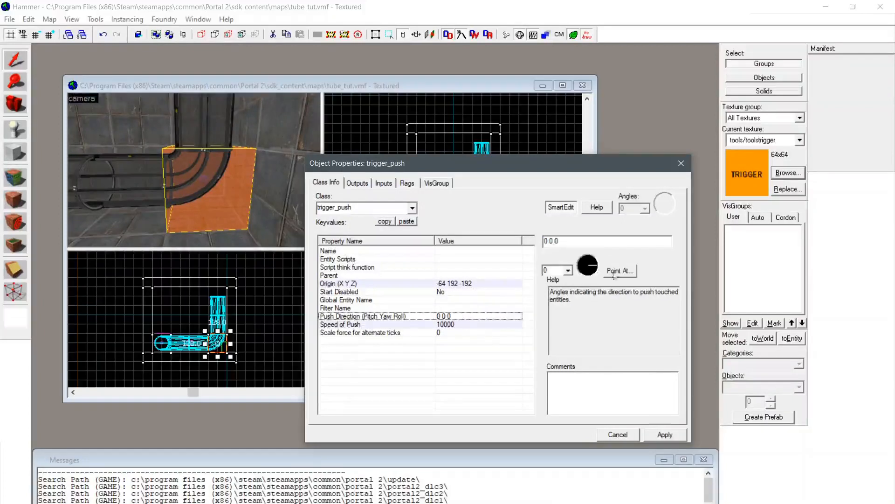
left_click(568, 271)
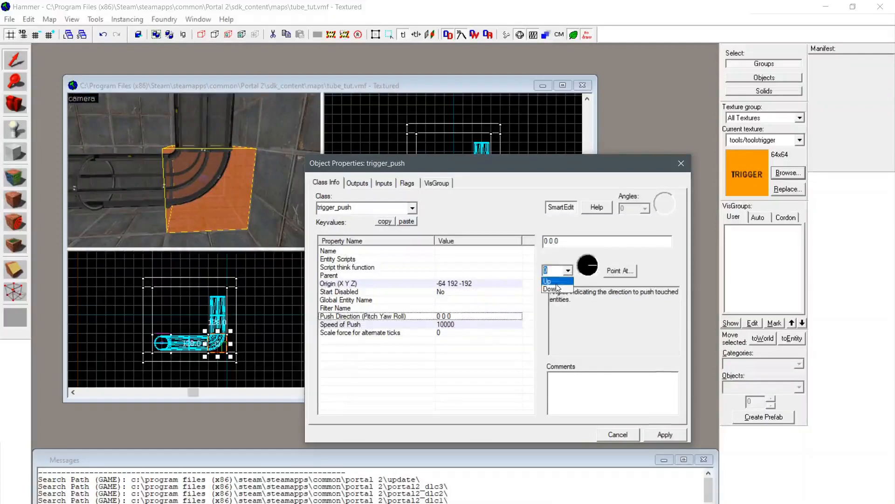
left_click(553, 281)
left_click(406, 184)
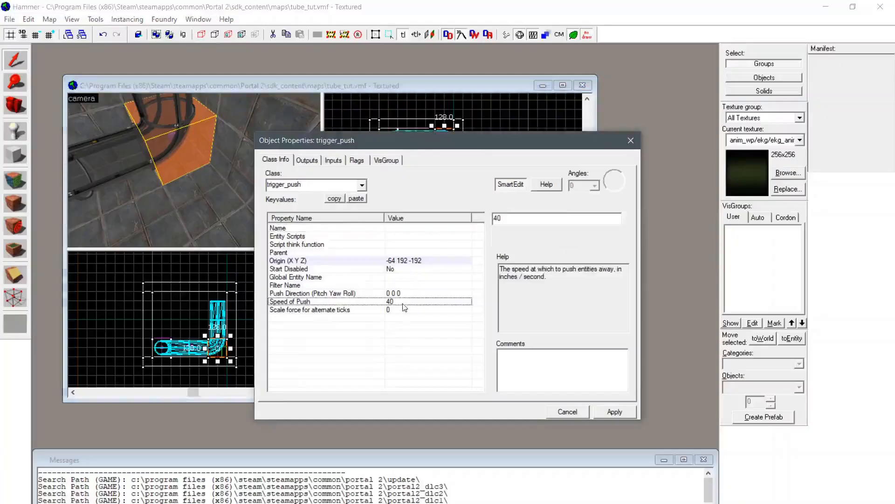
Step: Set the trigger_push brush's Speed of Push to 10000 and its Push Direction to Up, and apply the changes
key("BackSpace")
key("BackSpace")
type("10000")
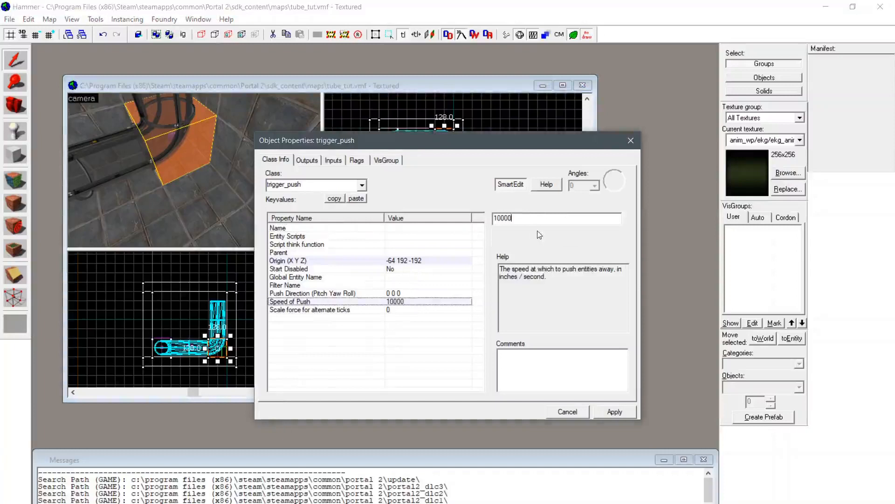
left_click(406, 294)
left_click(517, 247)
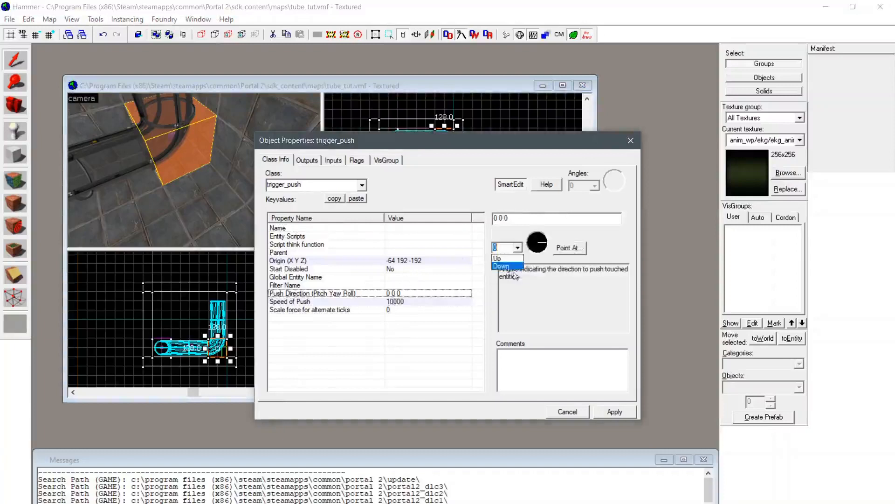
left_click(497, 258)
left_click(615, 411)
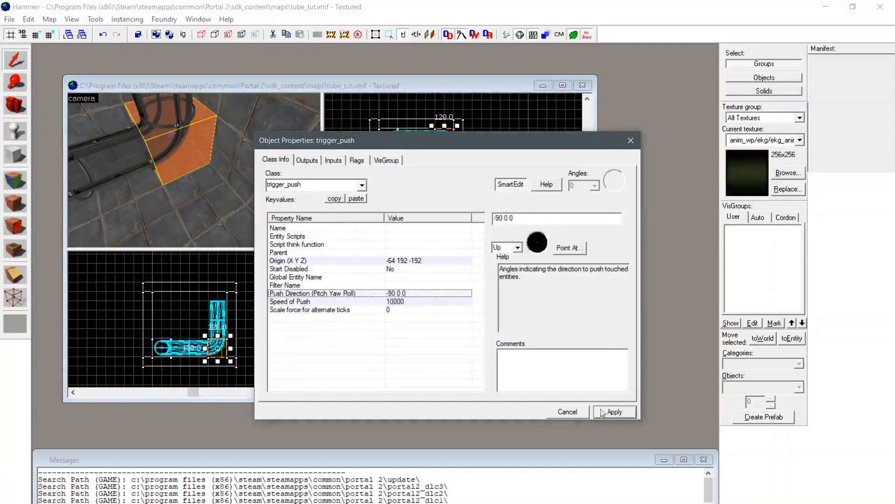
left_click(568, 412)
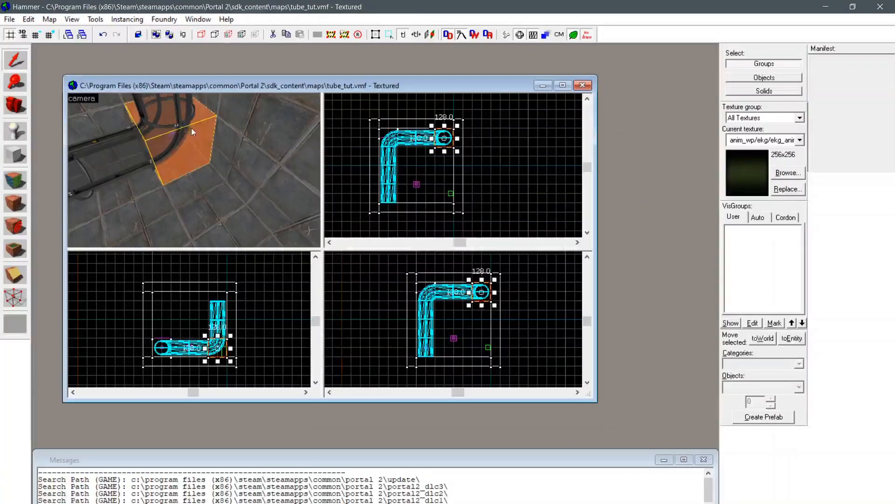
Step: Enable the Physics Objects flag on the trigger_push brush at the upward bend and apply the change
right_click(472, 284)
left_click(509, 287)
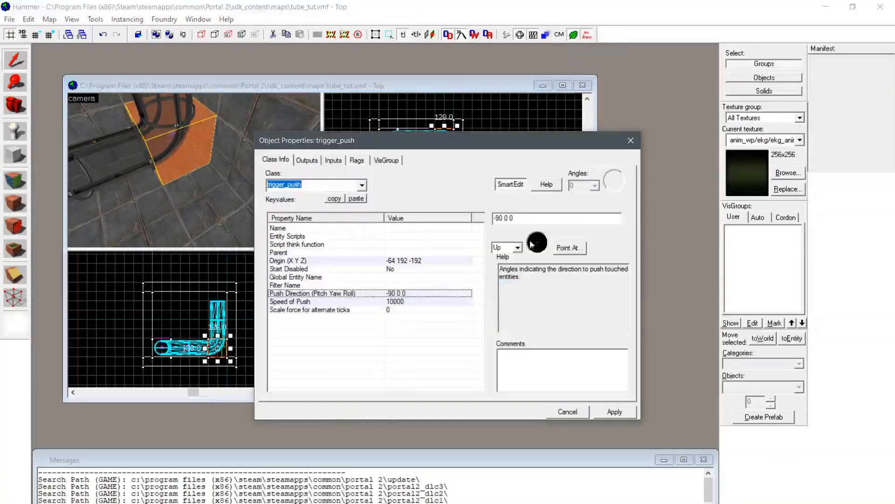
left_click(356, 160)
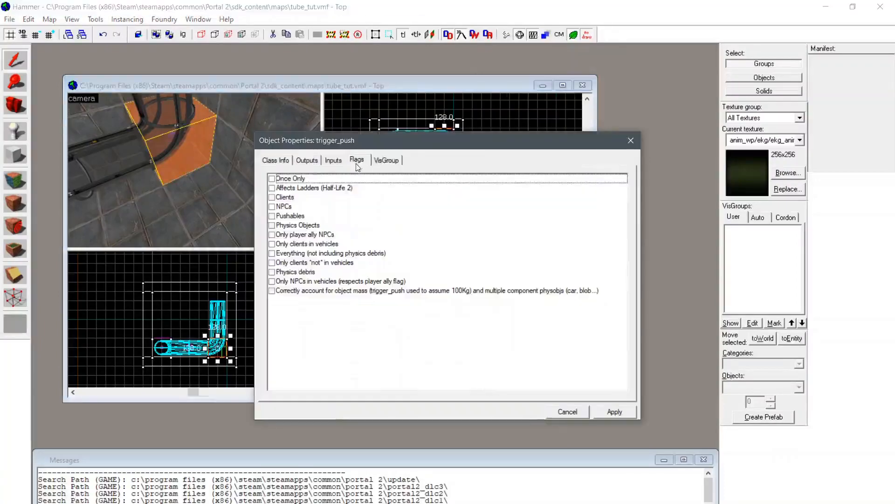
left_click(272, 225)
left_click(599, 412)
left_click(577, 411)
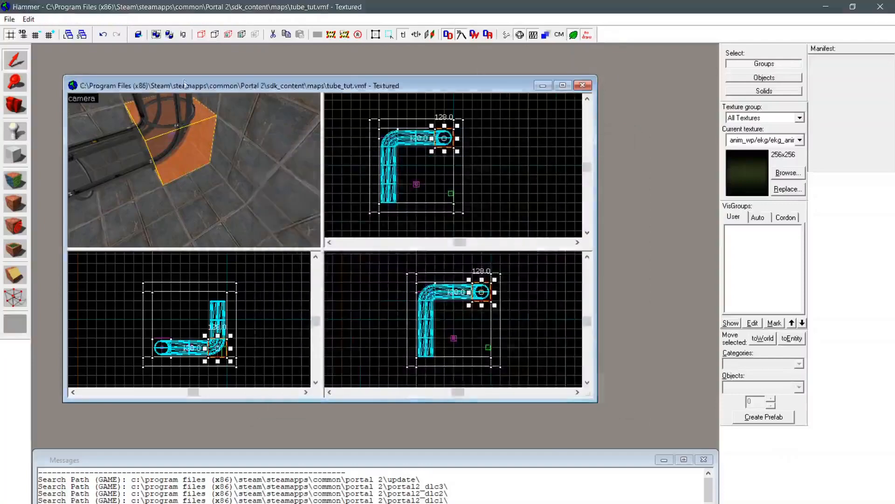
key("super")
key("super")
key("super")
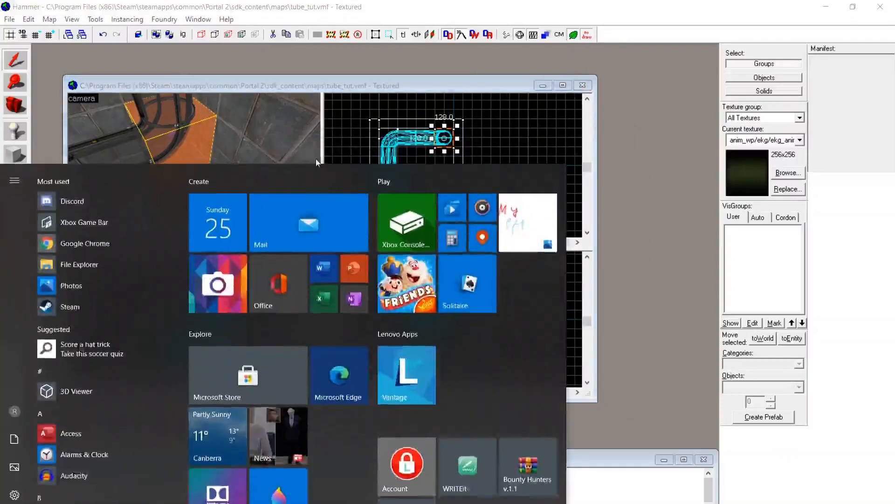
key("super")
Step: Copy the upward-pushing trigger_push brush onto the vertical tube directly above the bend, keeping the original around the bend
left_click(276, 150)
key("z")
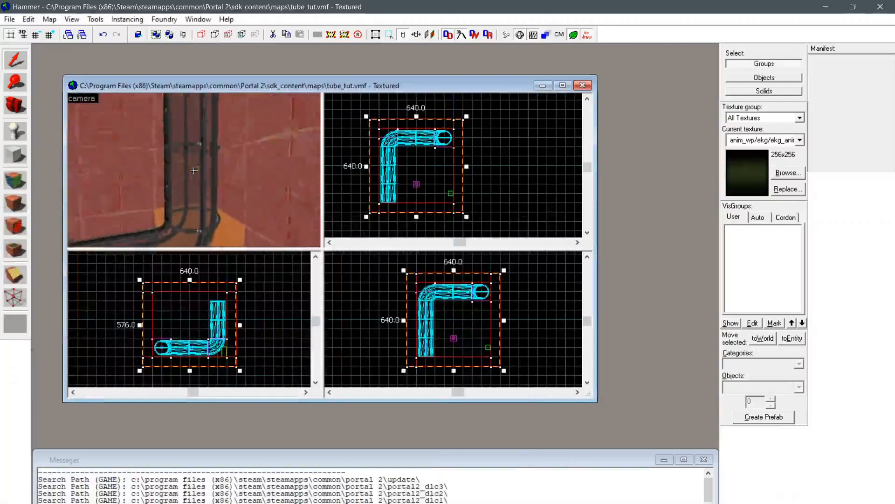
left_click(194, 171)
key("z")
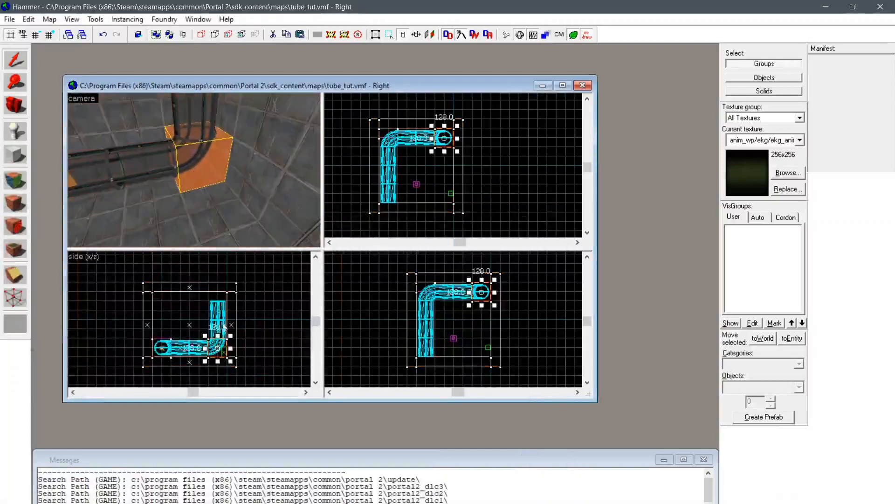
mouse_move(217, 347)
left_mouse_down()
mouse_move(212, 309)
mouse_move(216, 344)
left_mouse_up()
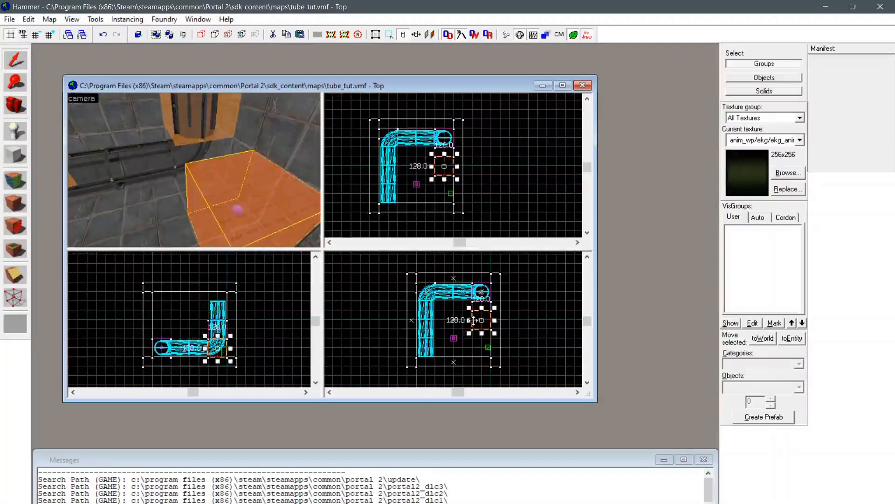
left_click_drag(468, 322, 472, 290)
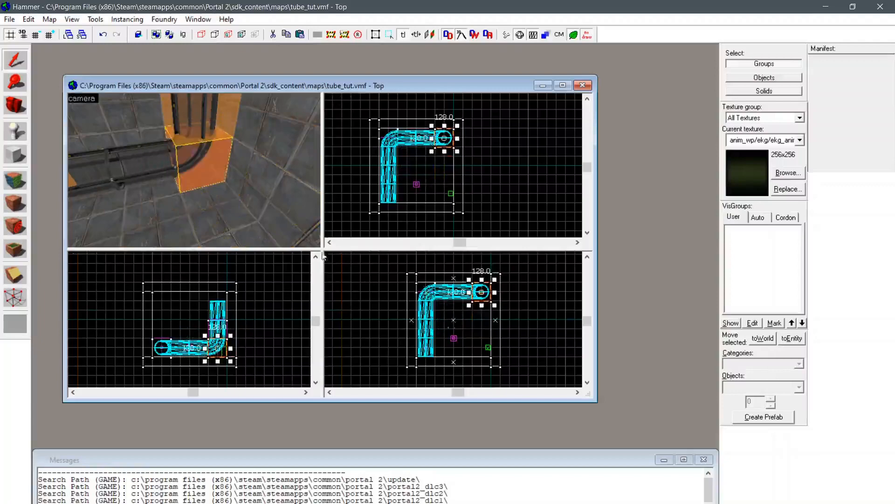
Step: Place another copy of the trigger_push brush around the upper end of the vertical tube, flush with its opening
key("z")
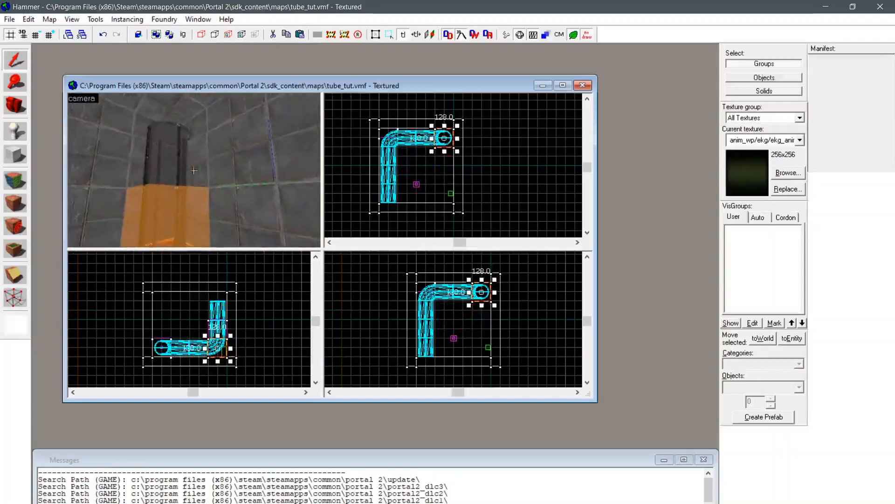
key("z")
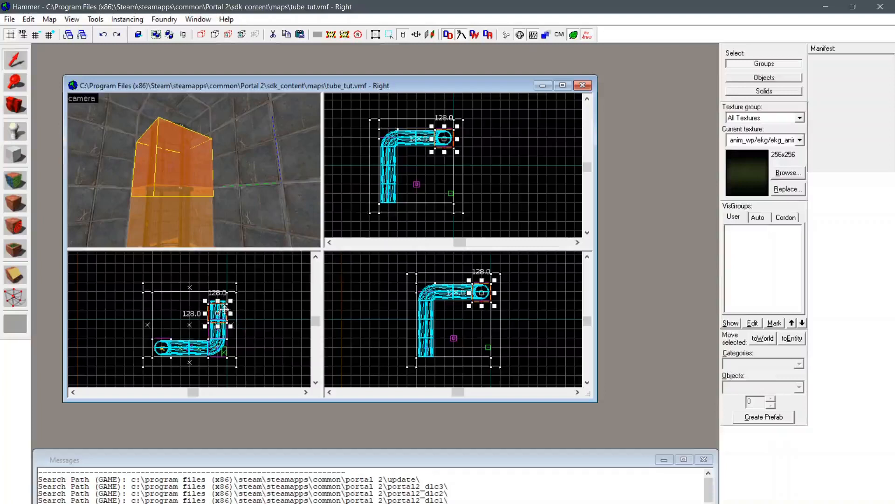
mouse_move(224, 309)
left_mouse_down()
mouse_move(224, 298)
mouse_move(224, 306)
left_mouse_up()
Step: Examine the trigger_push brushes and the tube run in 3D, from the vertical outlet to the cube spawn end and back
key("z")
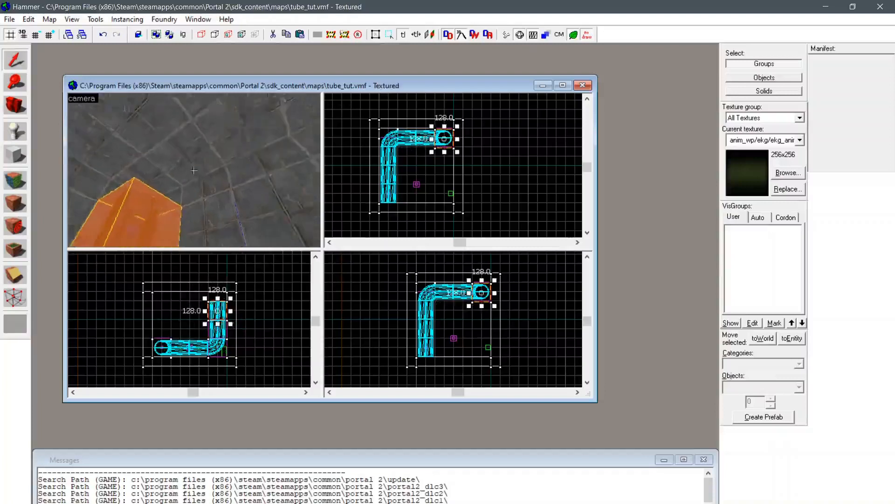
key("w")
key("s")
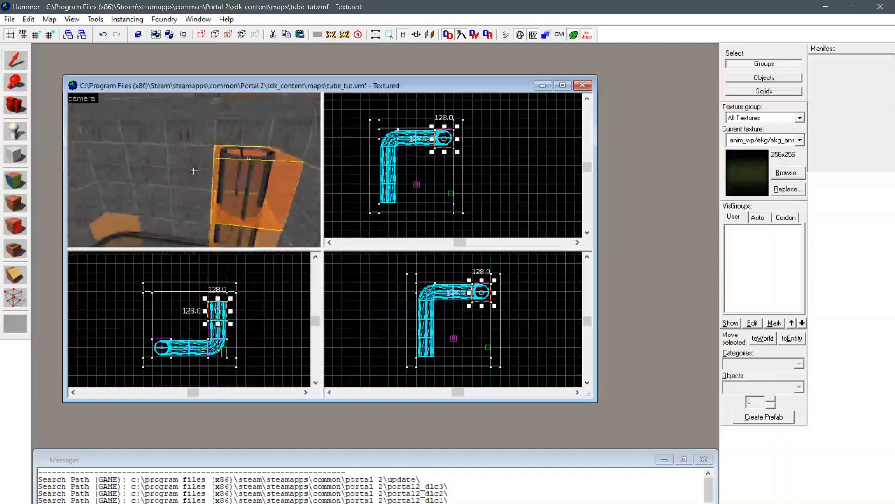
key("w")
key("s")
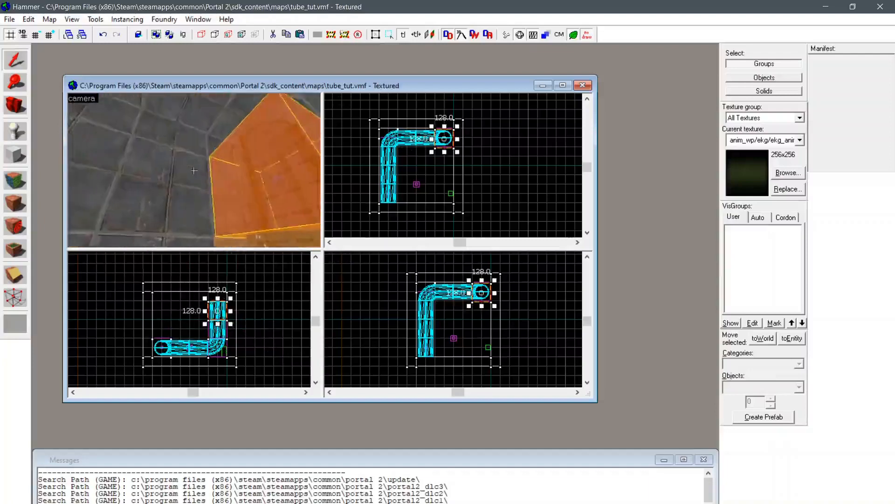
key("w")
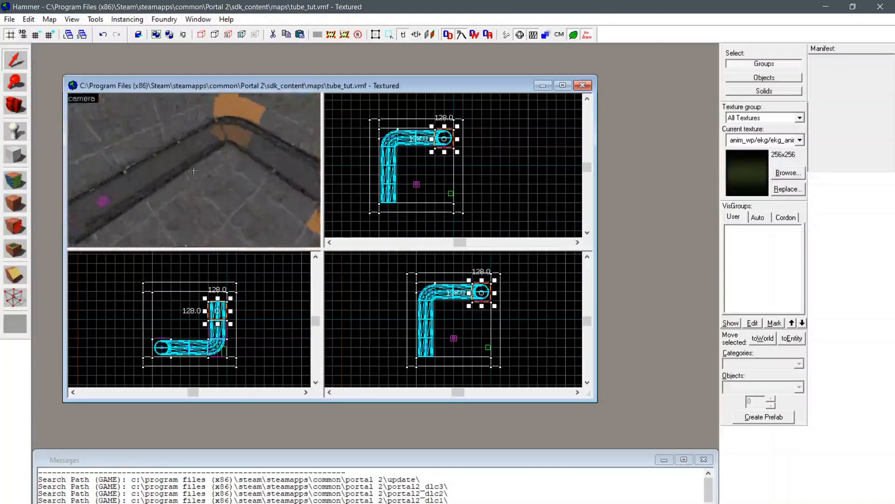
key("s")
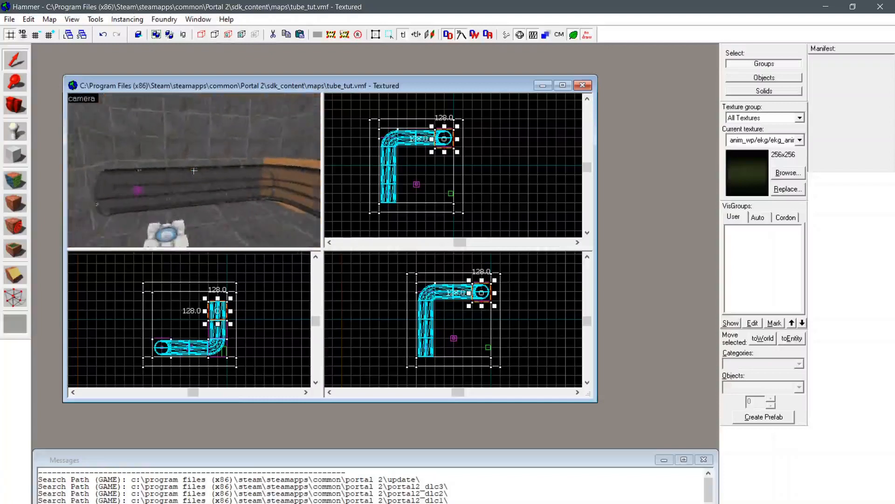
key("w")
key("w")
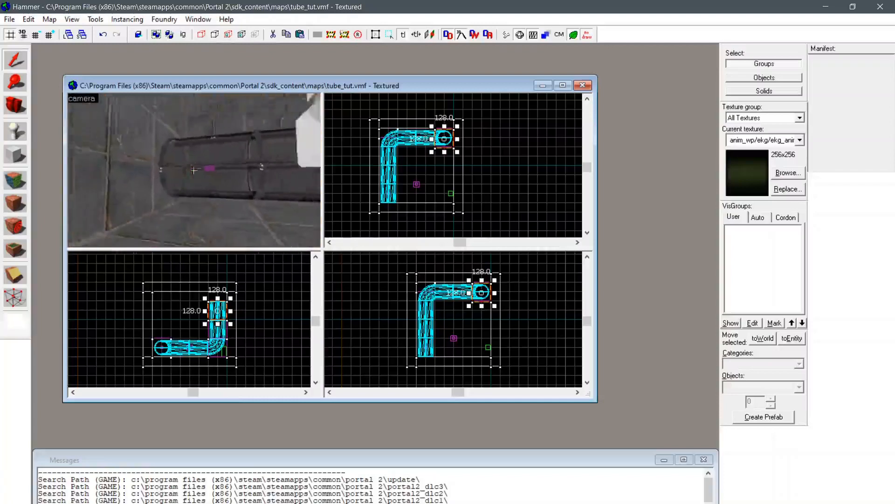
key("s")
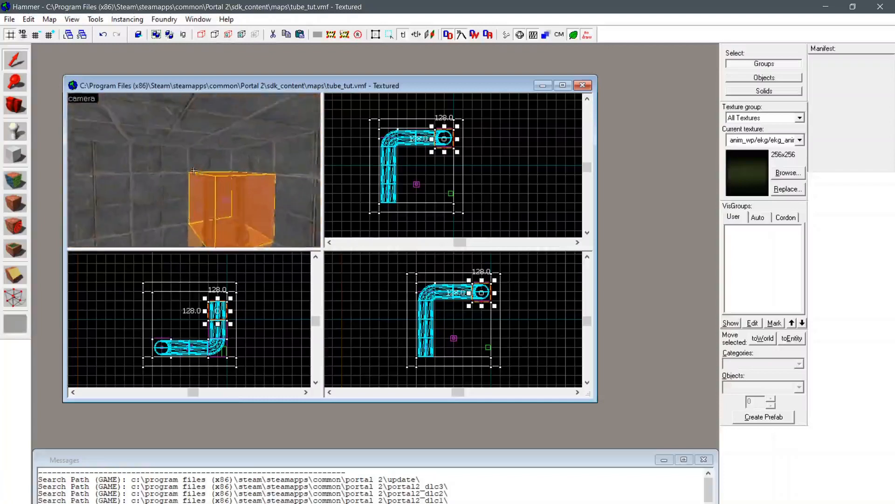
key("w")
key("s")
key("w")
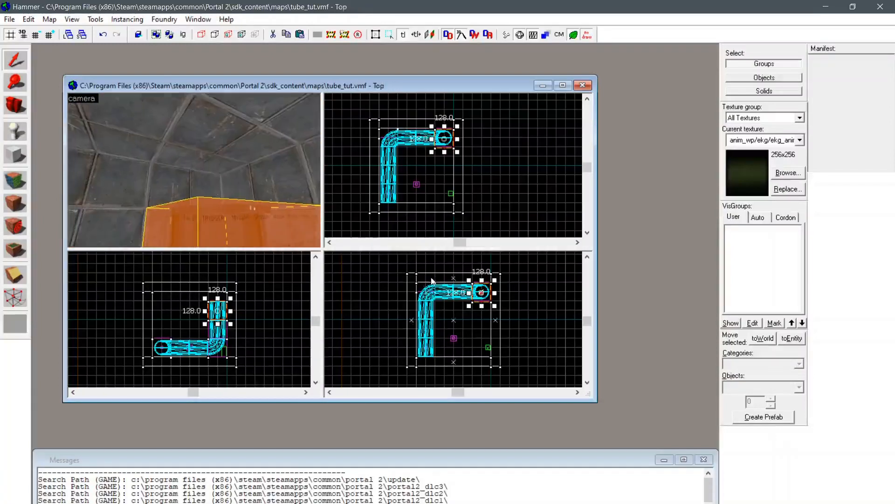
Step: Create a 128-unit block directly above the vertical tube's upper opening, textured with tools/toolstrigger
left_click(12, 156)
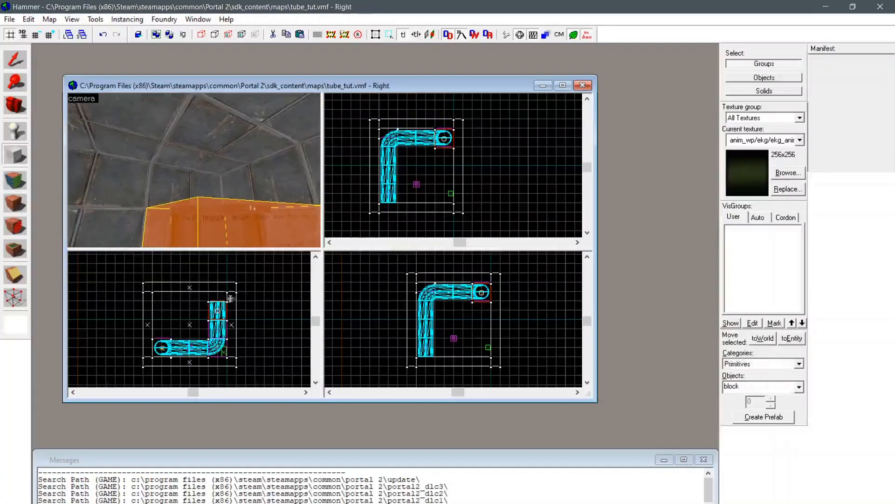
scroll(233, 295, "up", 2)
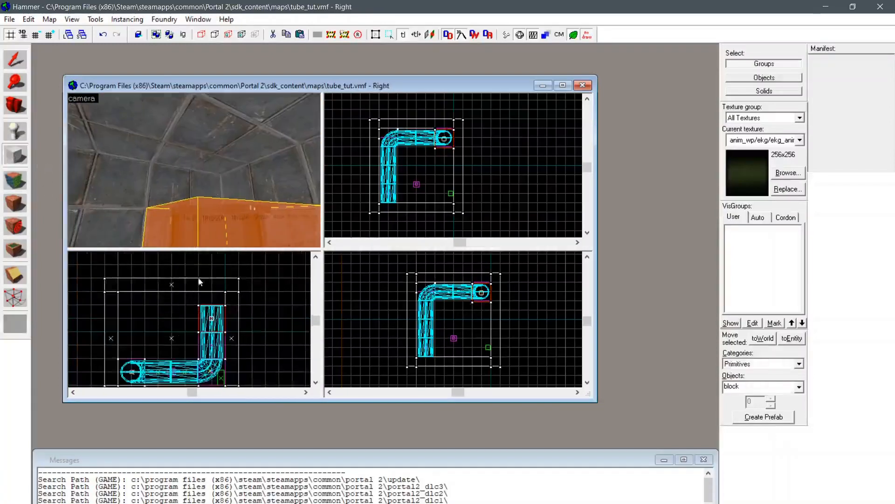
left_click_drag(199, 282, 222, 303)
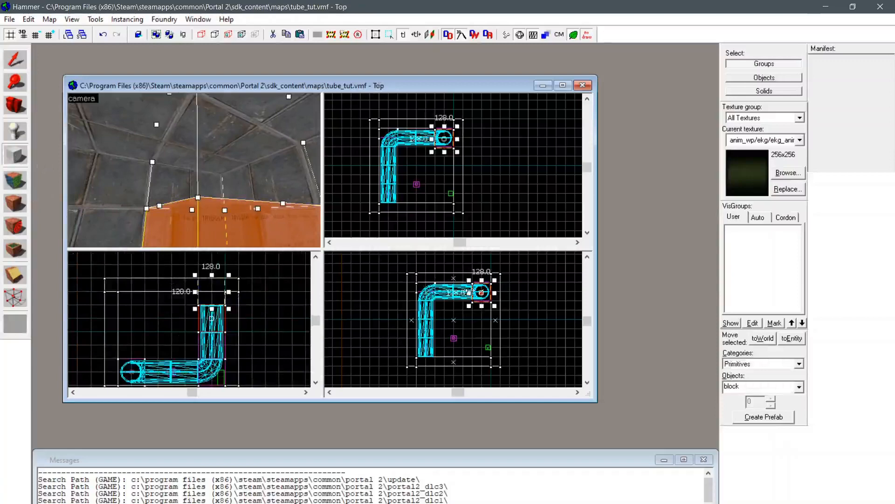
left_click(787, 173)
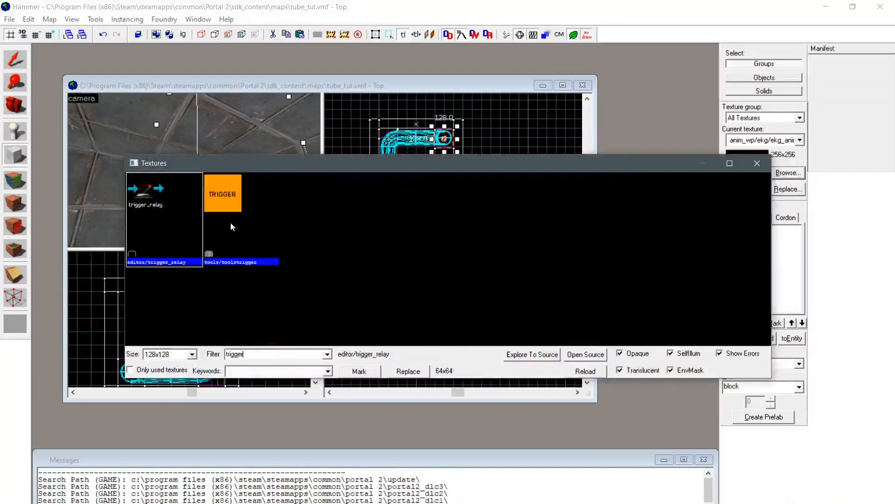
double_click(230, 222)
key("shift+v")
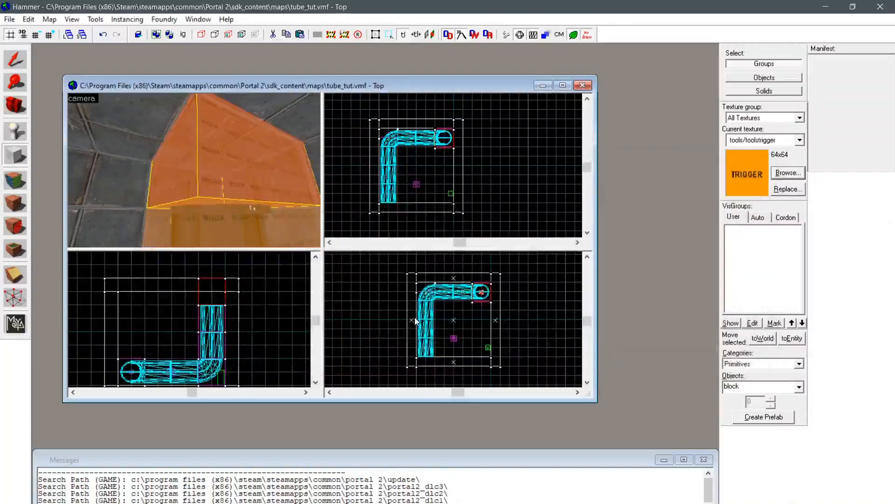
Step: Tie the new block above the tube outlet to a trigger_multiple entity
key("ctrl+t")
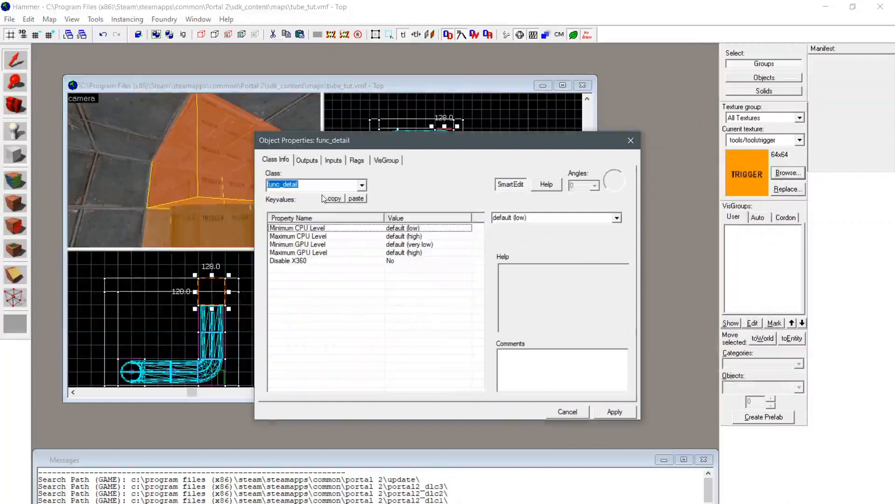
type("trigger_")
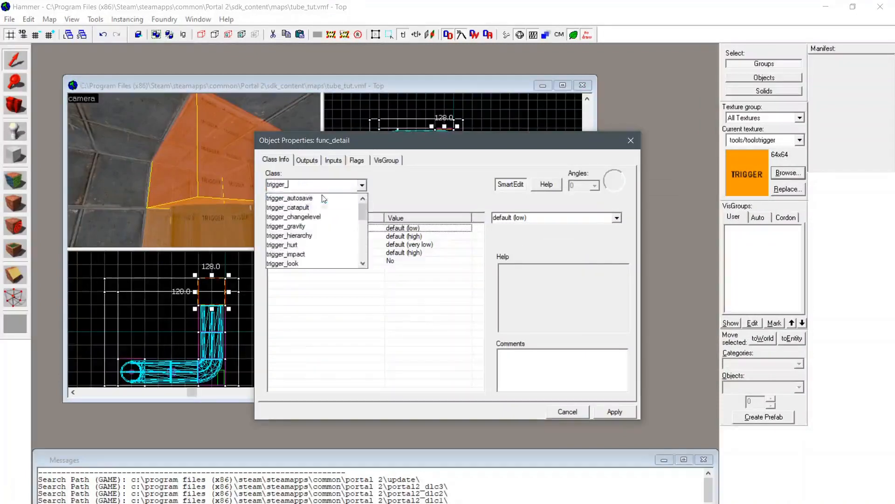
type("mu")
left_click(324, 198)
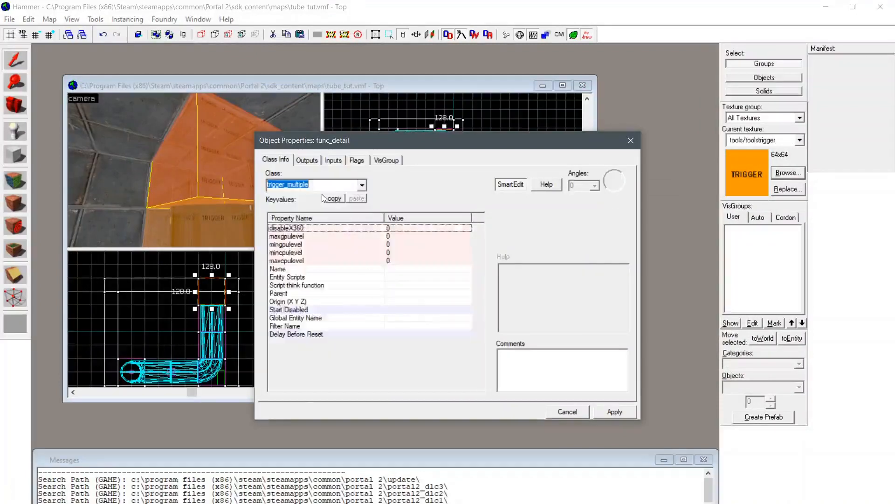
left_click(570, 411)
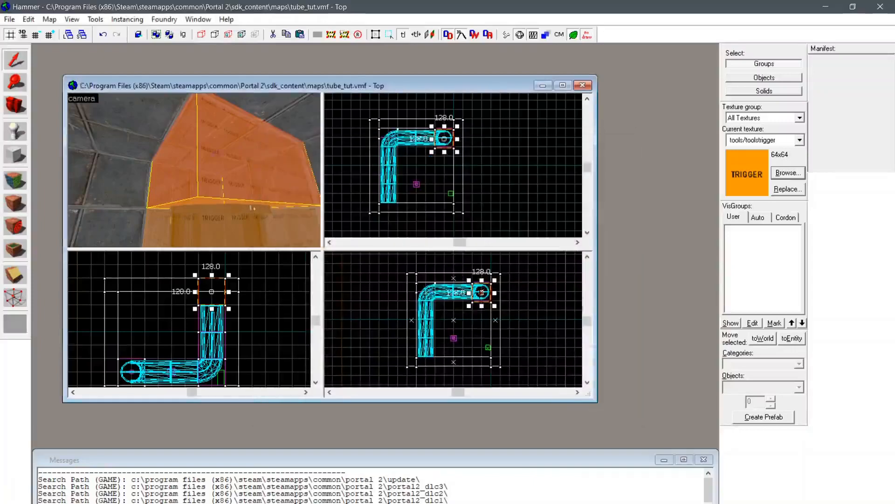
Step: Enable the Physics Objects flag on the trigger_multiple above the outlet and apply the change
right_click(476, 298)
left_click(494, 278)
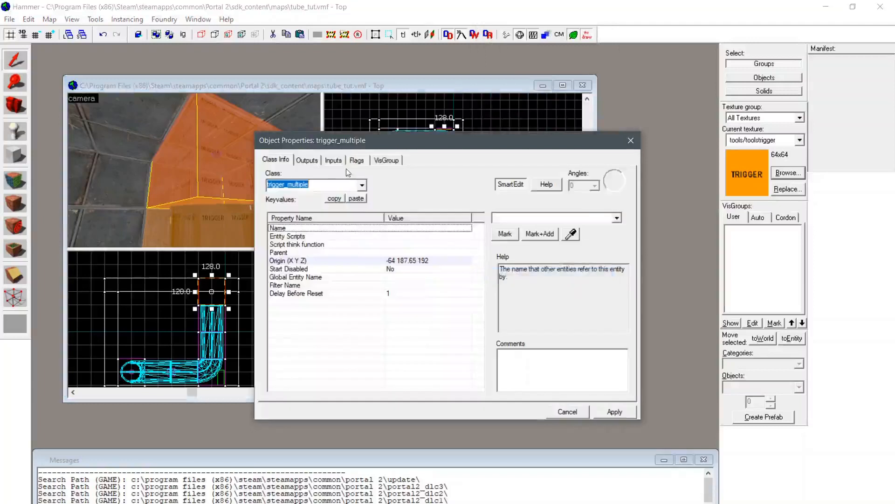
left_click(356, 161)
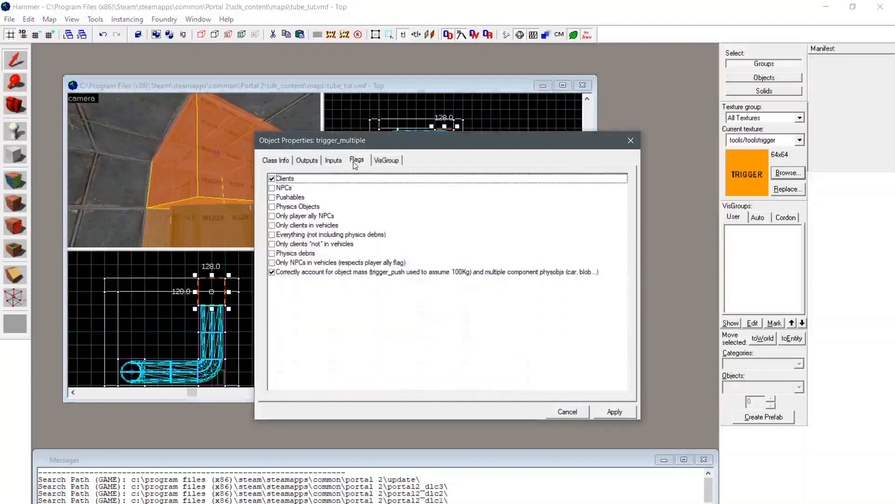
left_click(271, 206)
left_click(614, 411)
Step: Add an OnStartTouch output to the trigger_multiple that sends Kill to !activator with a 0.00 delay
left_click(307, 160)
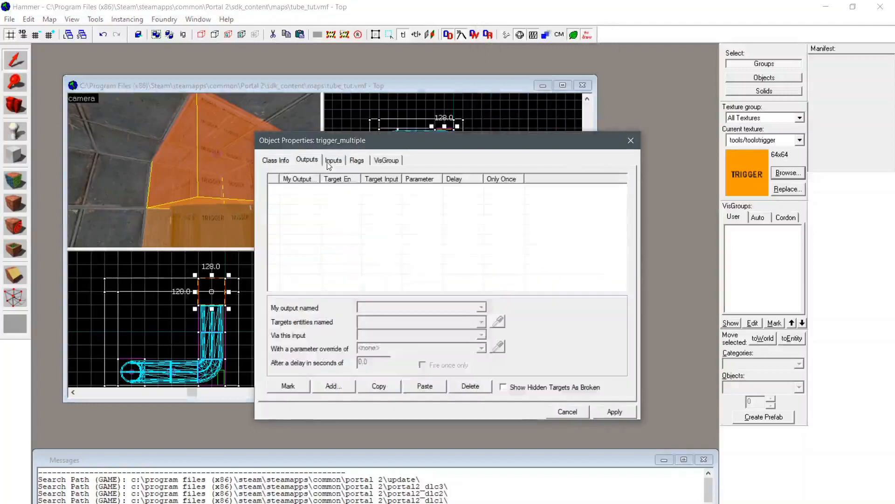
left_click(332, 161)
left_click(308, 160)
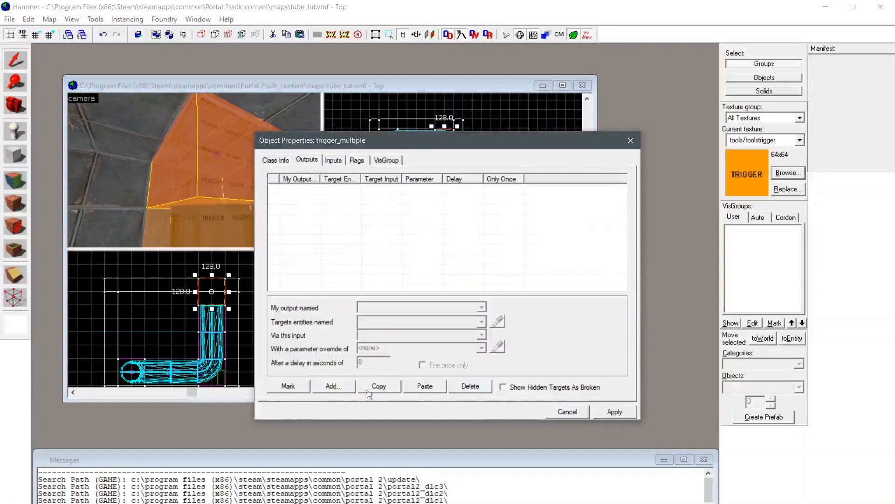
left_click(327, 387)
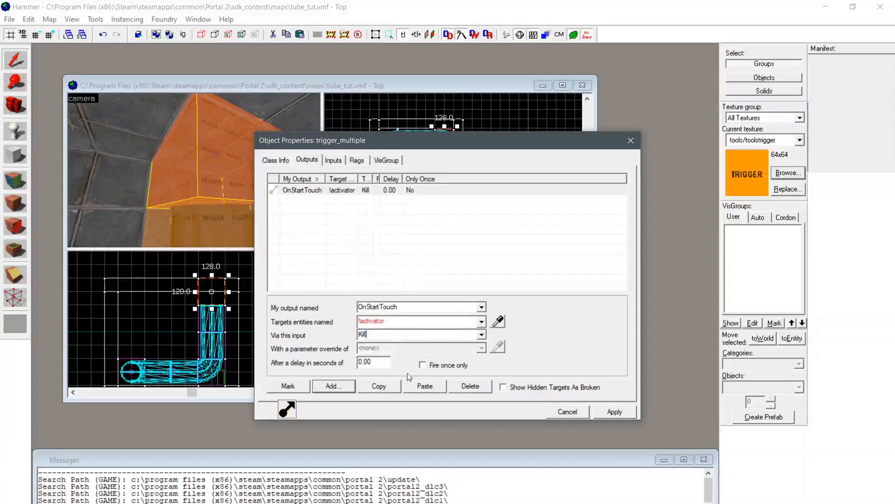
left_click(578, 415)
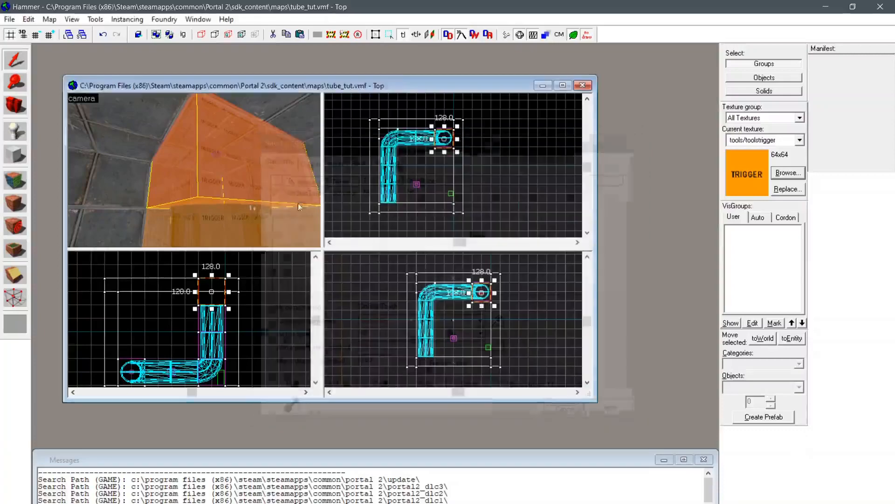
Step: Compile and run the map to test the tube with the new kill trigger
key("z")
key("s")
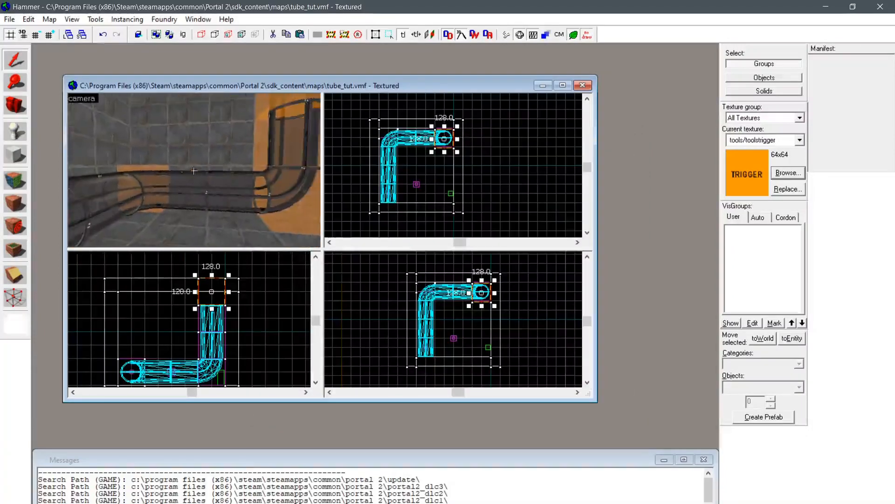
key("z")
left_click(10, 20)
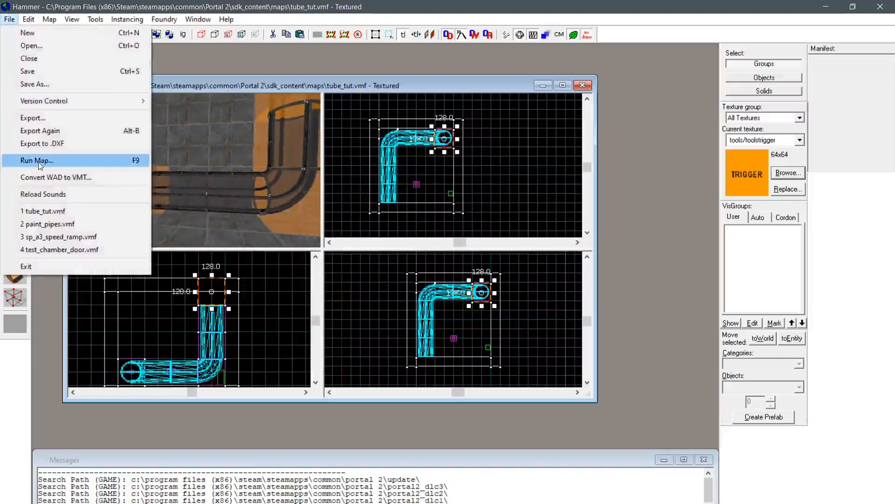
left_click(33, 124)
left_click(465, 385)
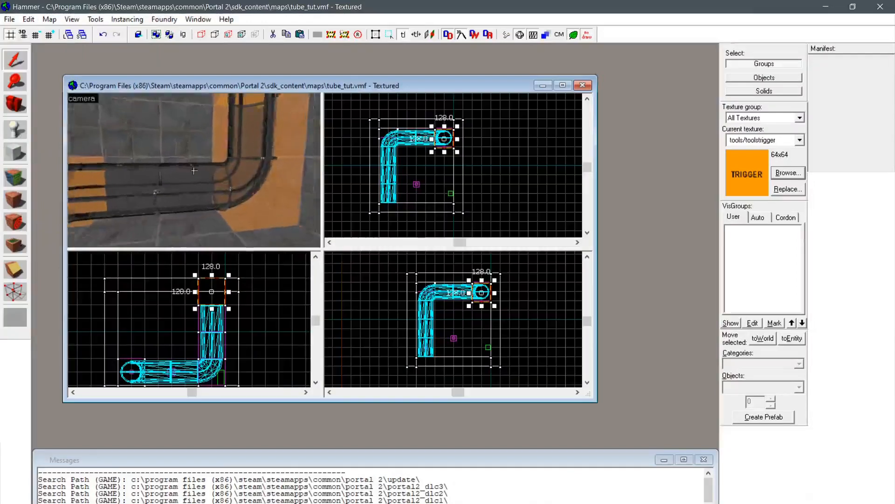
Step: Narrow the trigger_push brush at the upward bend to 96 units wide from its inner side, using a finer grid
left_click(194, 171)
key("z")
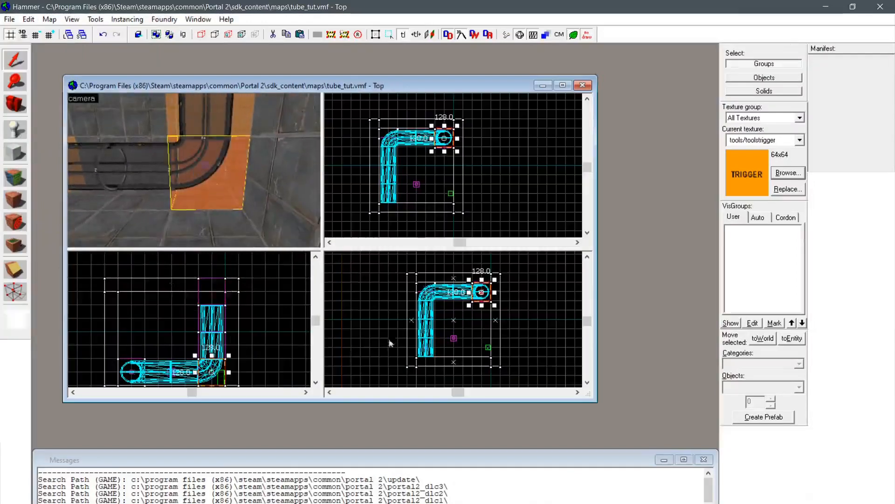
scroll(442, 137, "up", 2)
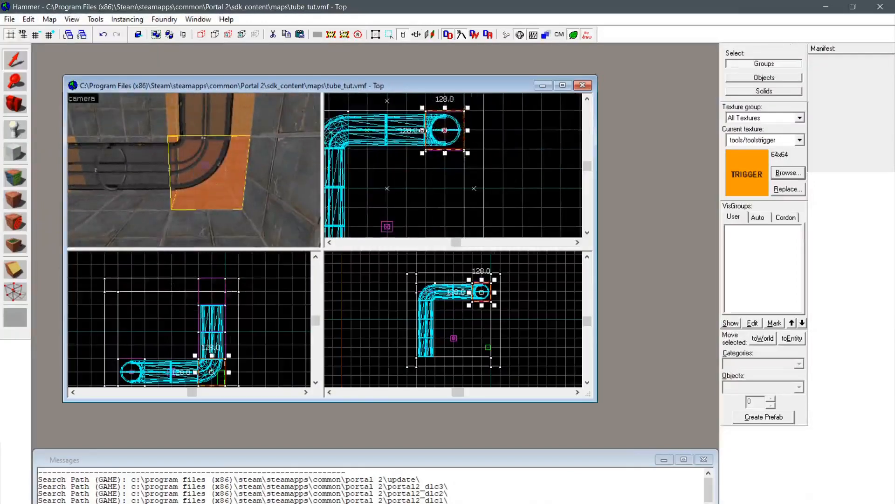
left_click_drag(423, 130, 441, 130)
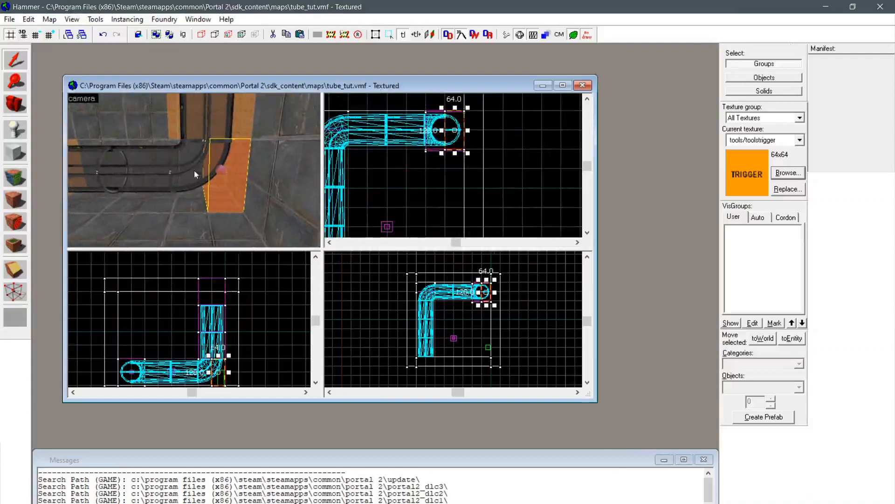
scroll(443, 125, "up", 2)
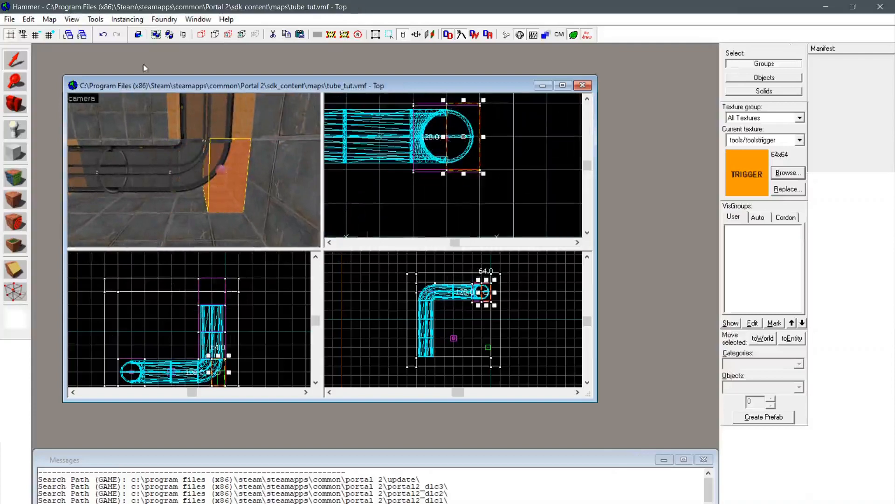
left_click(36, 35)
left_click_drag(443, 137, 426, 136)
Step: Check the narrowed push brush around the bend in 3D and run the map again
key("z")
key("z")
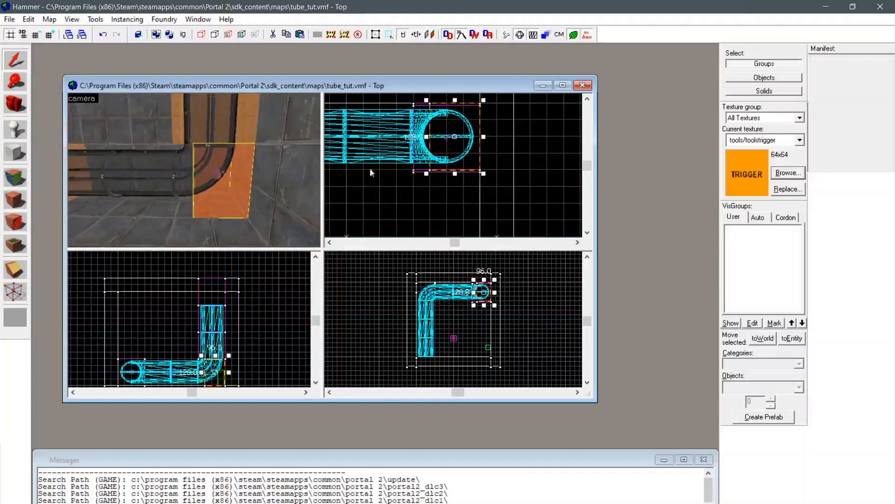
key("z")
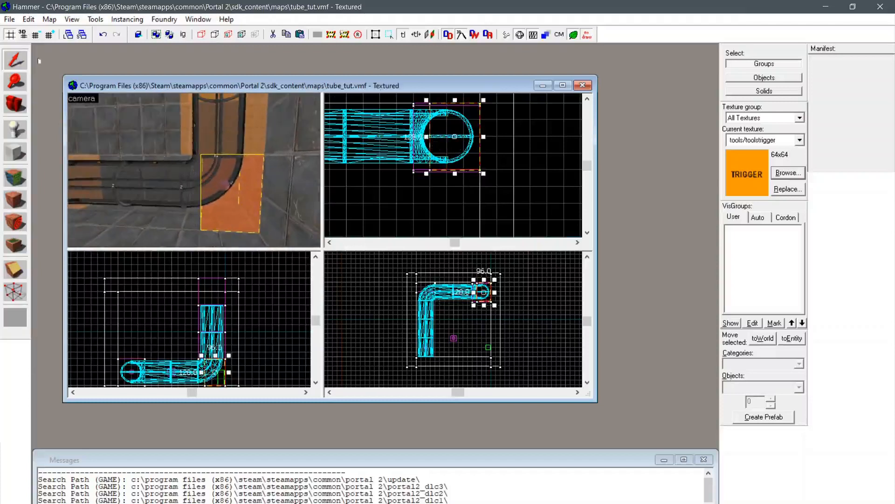
left_click(8, 19)
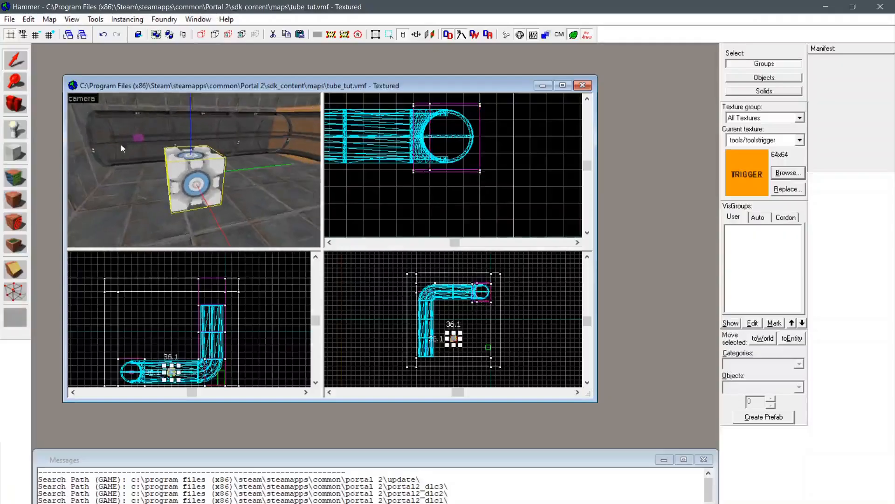
Step: Change the class of the cube_template entity to prop_physics
scroll(523, 369, "up", 2)
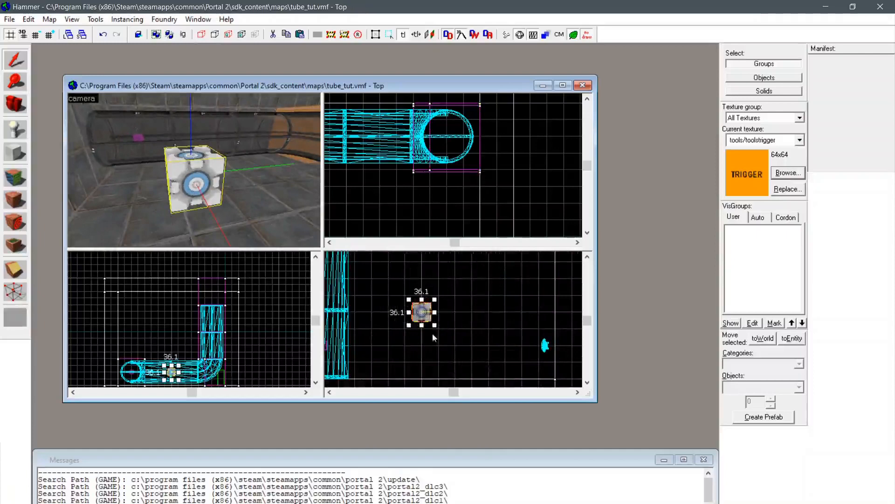
right_click(419, 311)
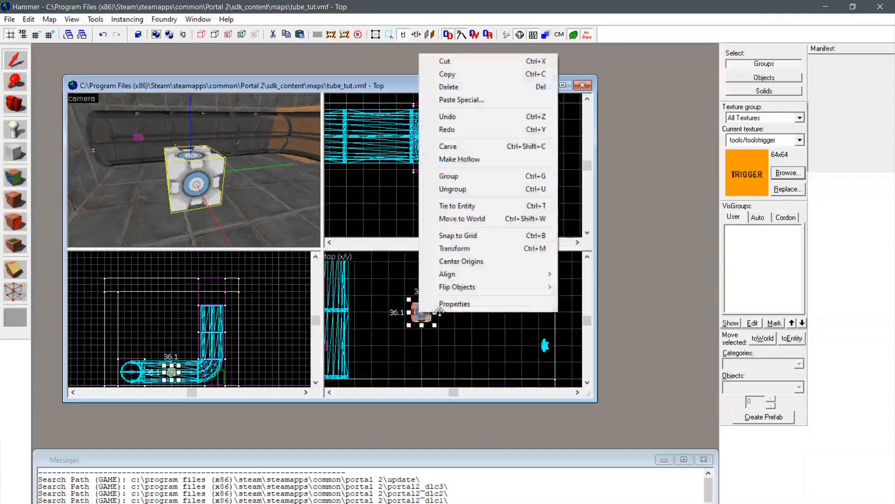
left_click(443, 304)
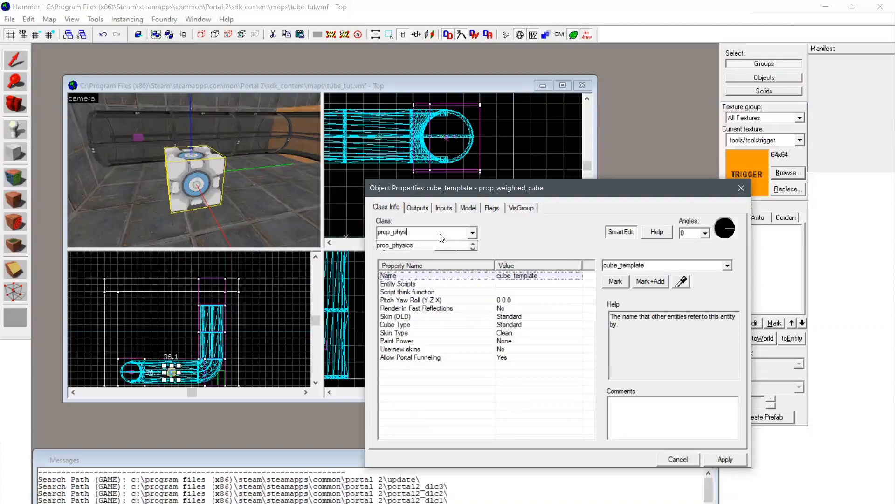
type("prop_phys")
left_click(415, 246)
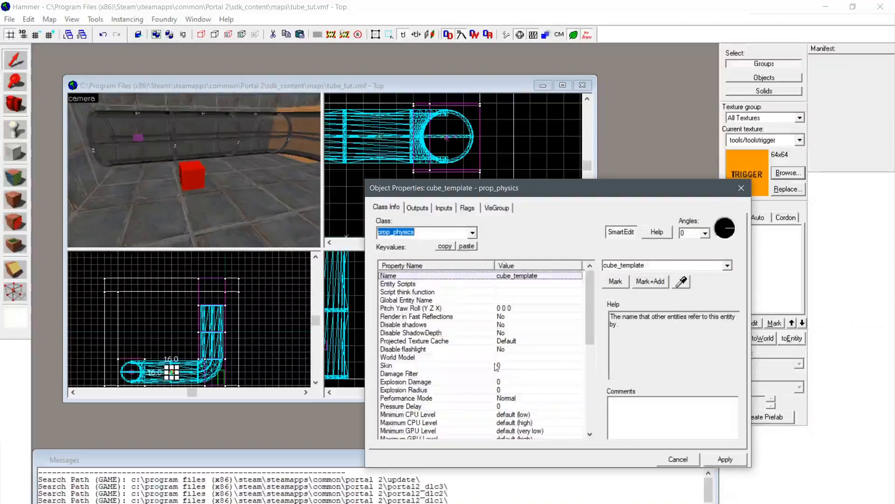
Step: Open the model browser for the template prop's World Model and filter the models by "chair"
left_click(496, 365)
left_click(497, 359)
left_click(616, 283)
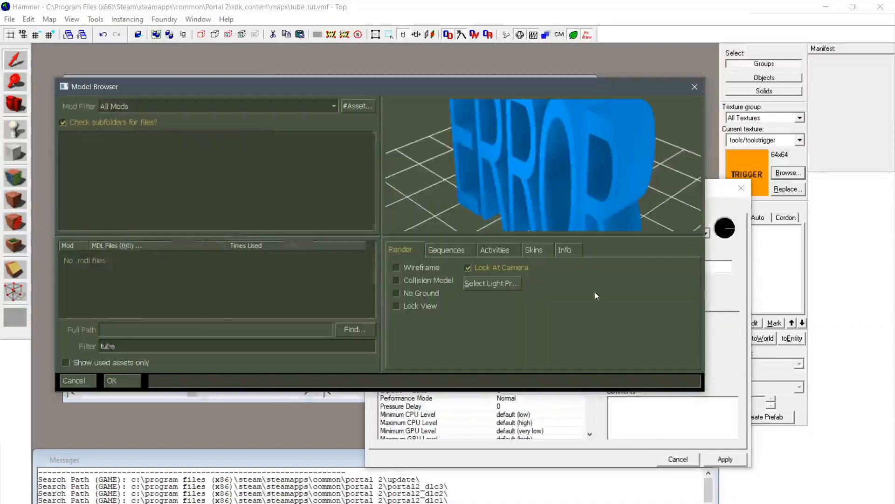
type("chair")
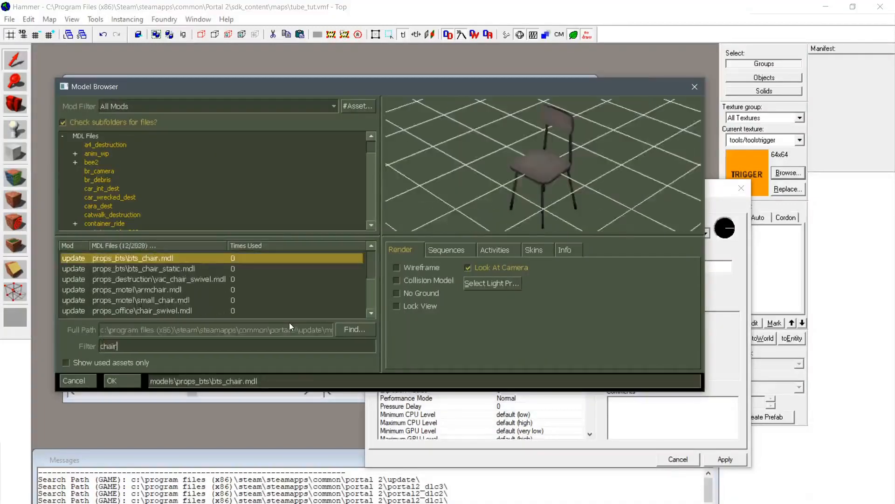
Step: Browse the chair models, assign models/props/lab_chair/lab_chair.mdl as the template prop's World Model, and apply the change
left_click(135, 278)
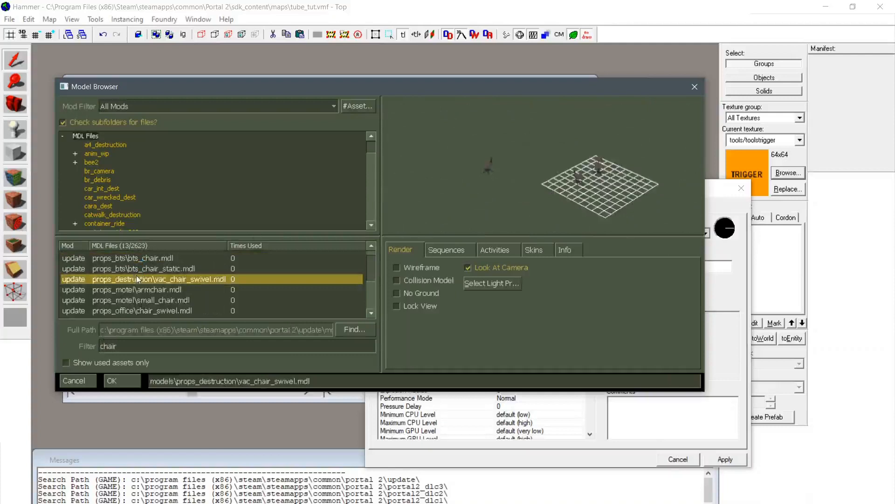
key("Down")
key("Down")
key("Down")
key("Down")
key("Down")
key("Down")
key("Down")
key("Down")
key("Down")
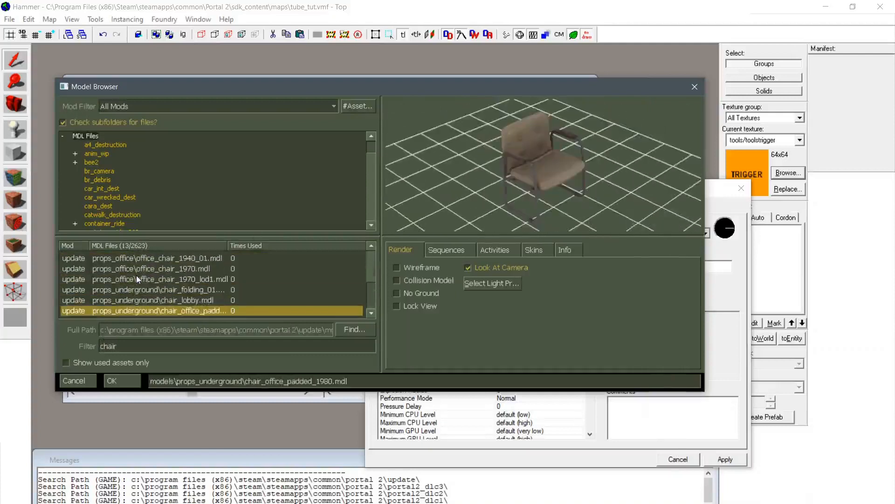
key("Up")
key("Up")
key("Up")
key("Up")
key("Up")
key("Up")
key("Up")
key("Up")
key("Up")
key("Up")
key("Up")
key("Up")
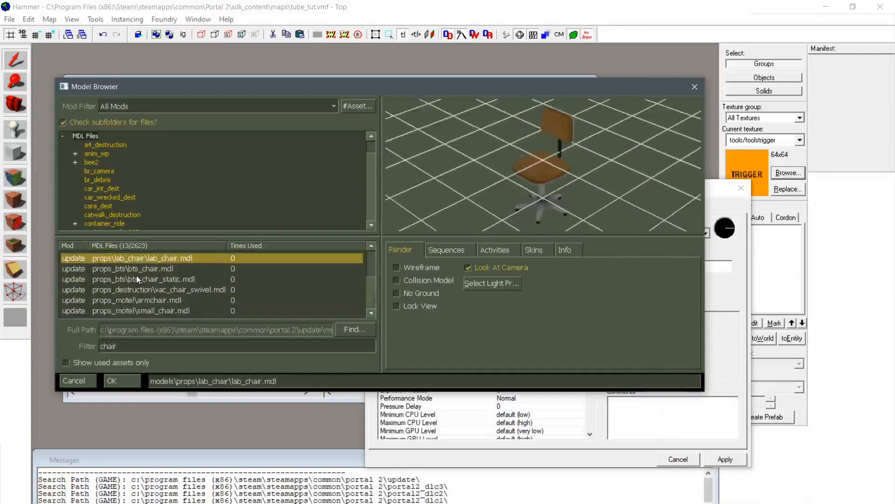
left_click(122, 377)
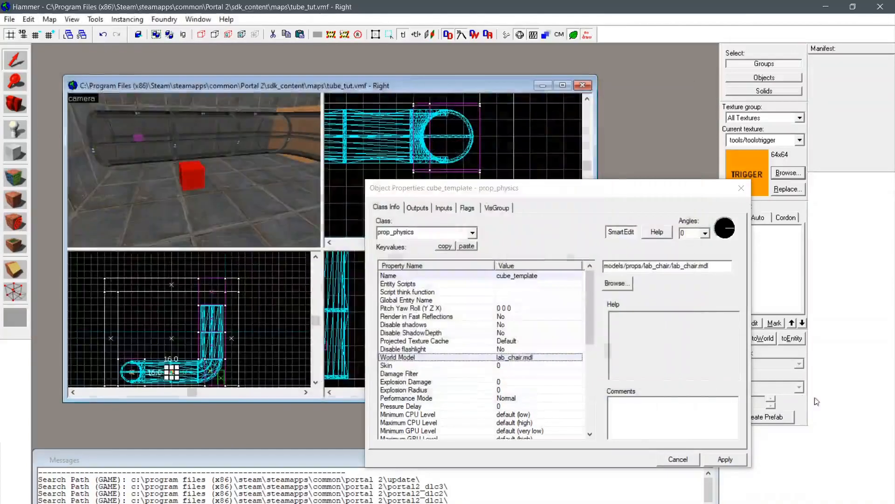
left_click(725, 460)
left_click(679, 459)
Step: View the lab chair in 3D and run the map to test it in the tube
key("z")
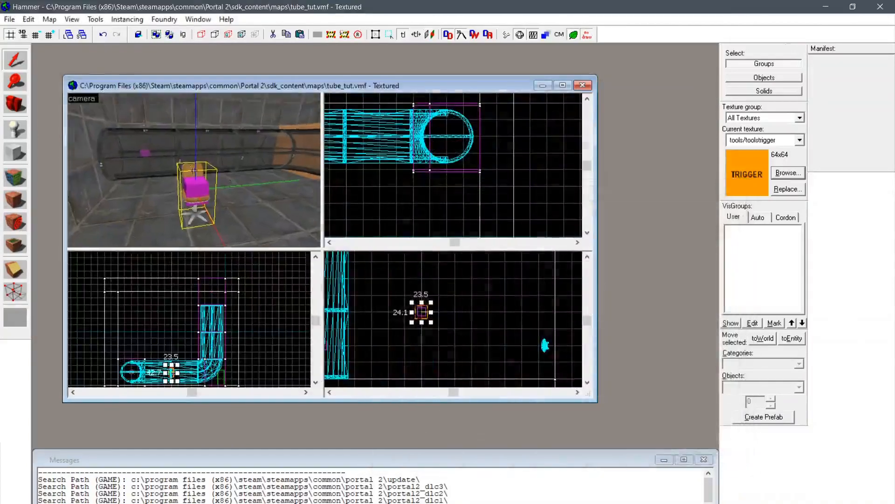
key("w")
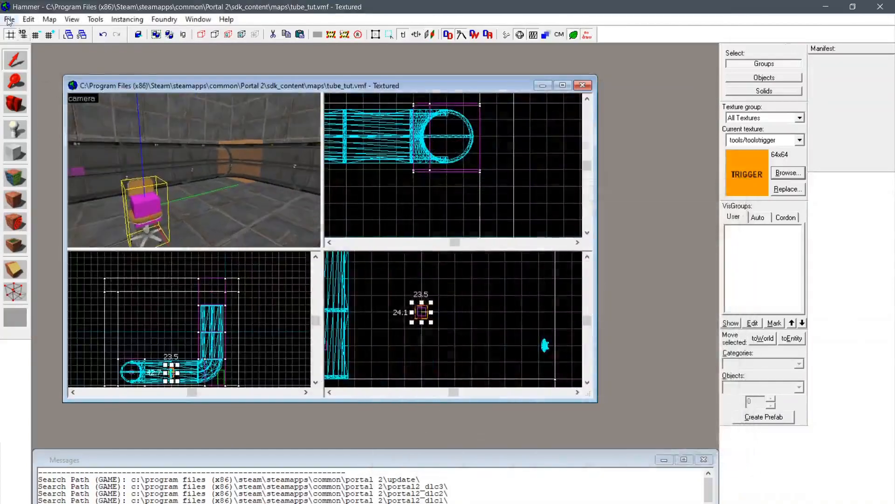
left_click(9, 20)
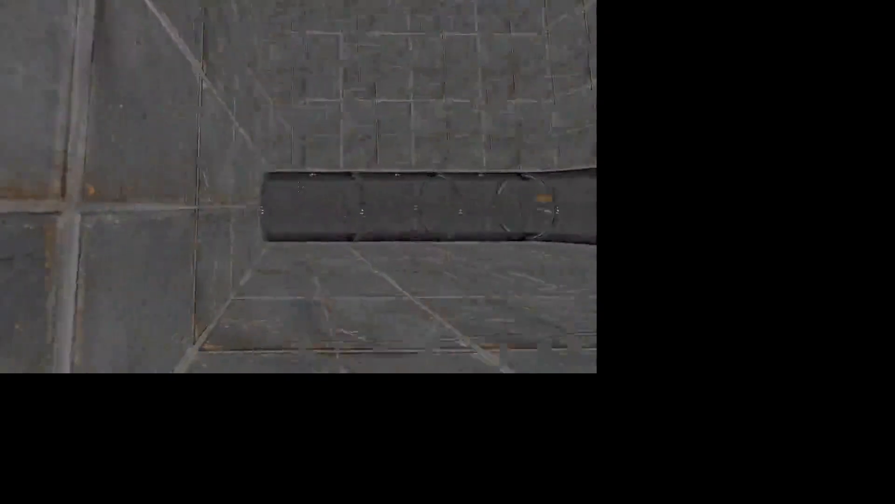